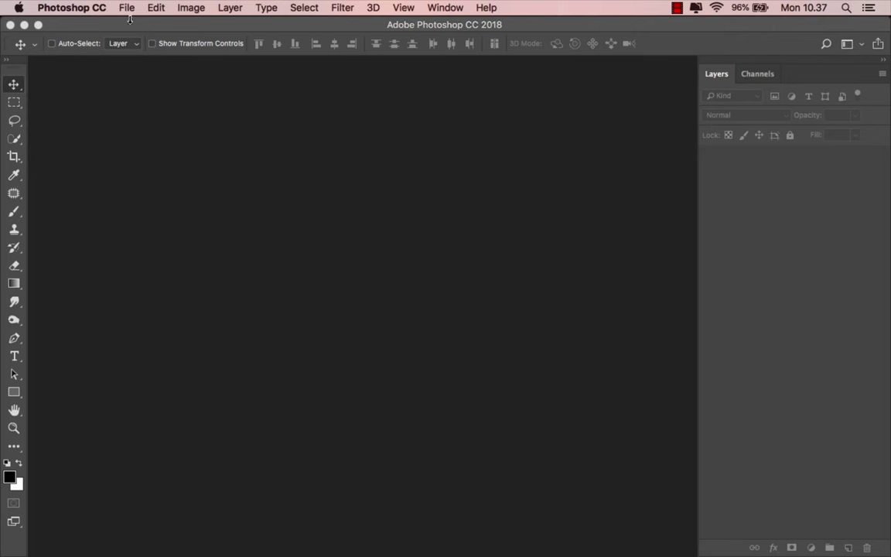
Create a white 5000 × 3125 px, 300 ppi document from the 5000x3000 Custom preset
{"action": "left_click", "coordinate": [127, 7]}
{"action": "left_click", "coordinate": [177, 26]}
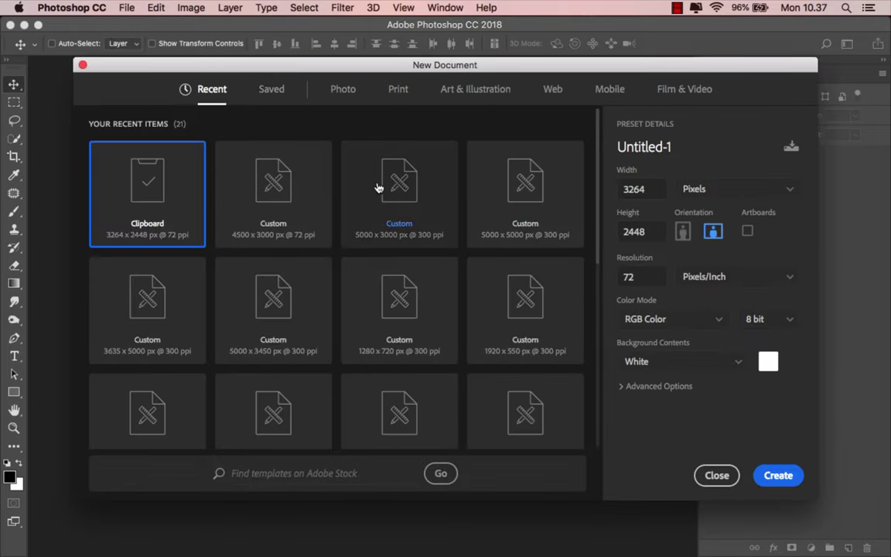
{"action": "left_click", "coordinate": [379, 188]}
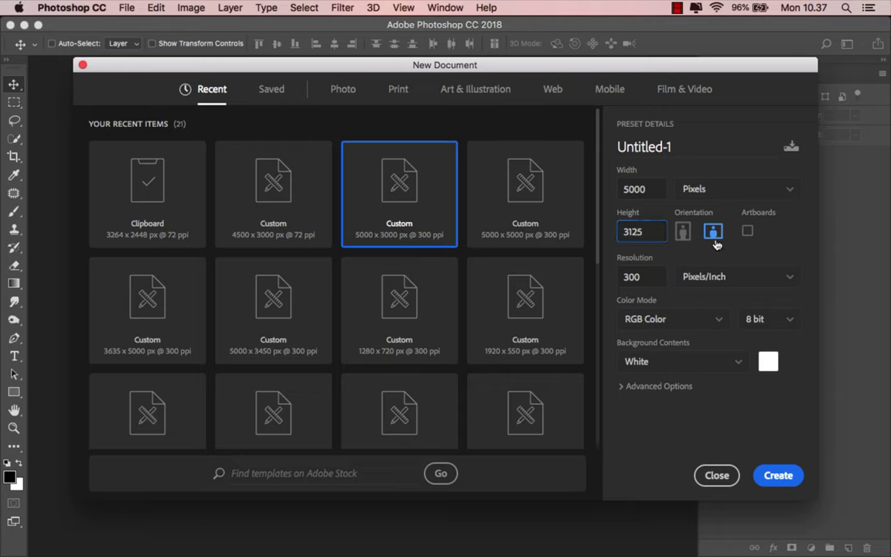
{"action": "left_click", "coordinate": [771, 473]}
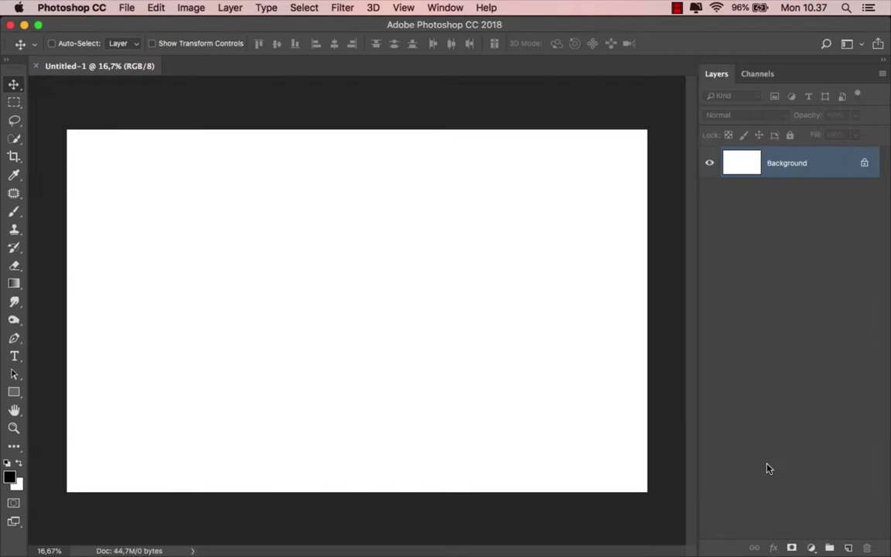
Add a Solid Color fill layer in slate blue-grey #56616a over the Background
{"action": "left_click", "coordinate": [811, 548]}
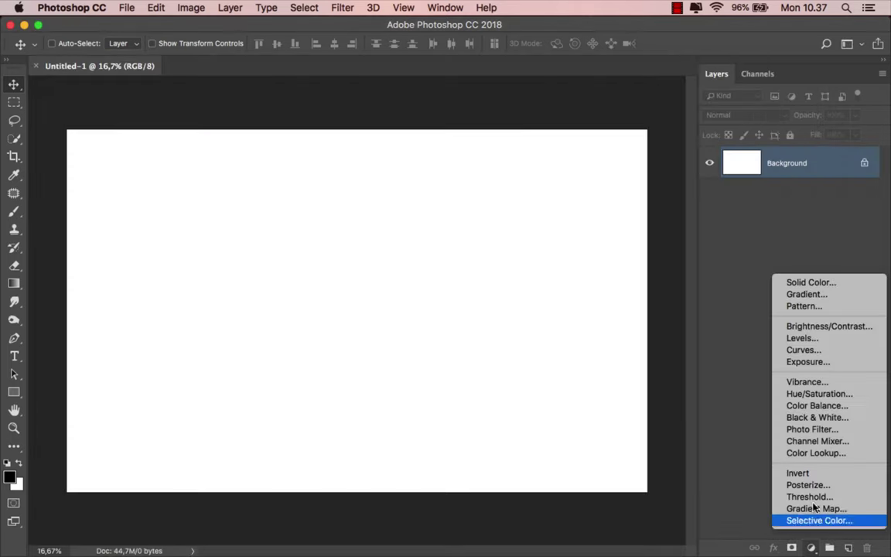
{"action": "left_click", "coordinate": [810, 282]}
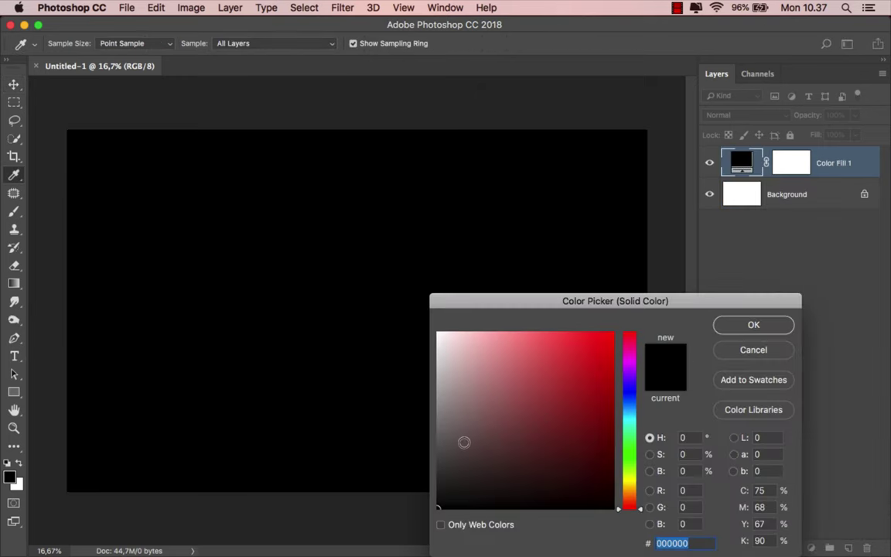
{"action": "left_click", "coordinate": [471, 434]}
{"action": "left_click_drag", "start_coordinate": [633, 406], "coordinate": [635, 409]}
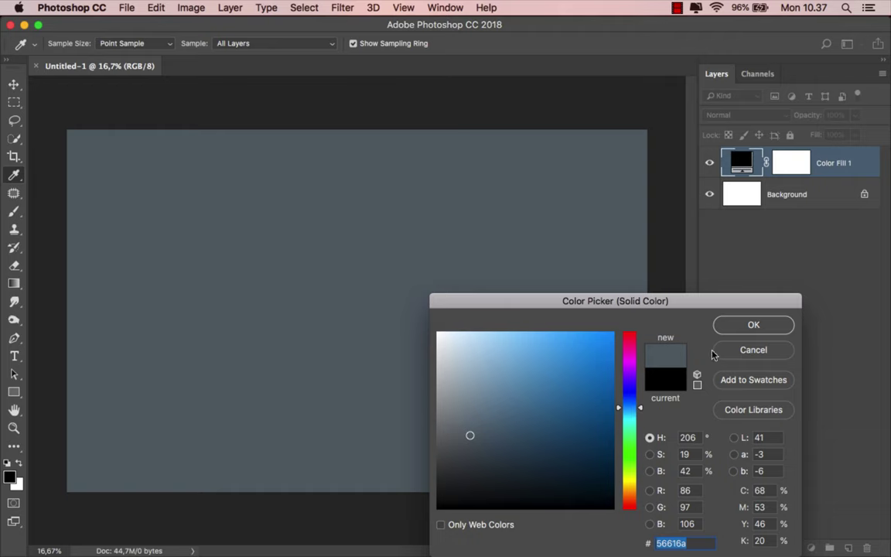
{"action": "left_click", "coordinate": [754, 325]}
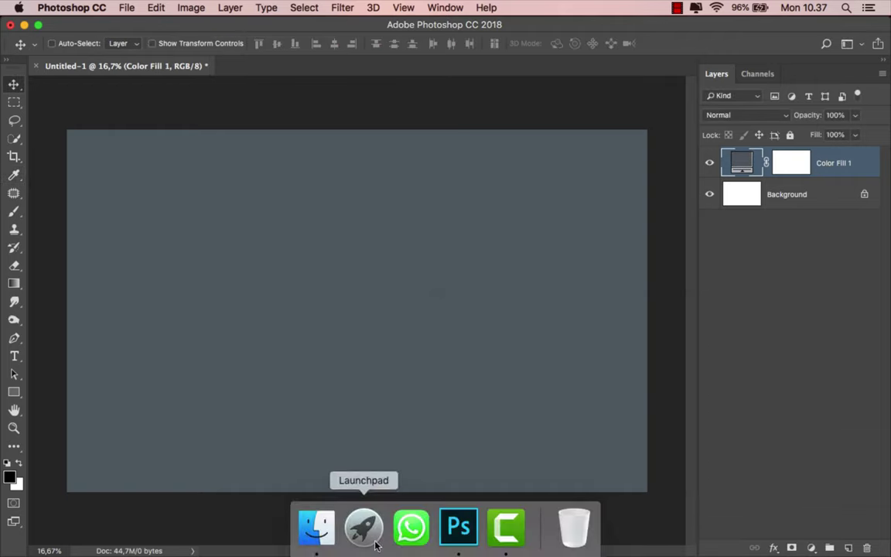
Place the eddyhaze waterstock 01 sea photo above the fill and add a layer mask
{"action": "left_click", "coordinate": [316, 531]}
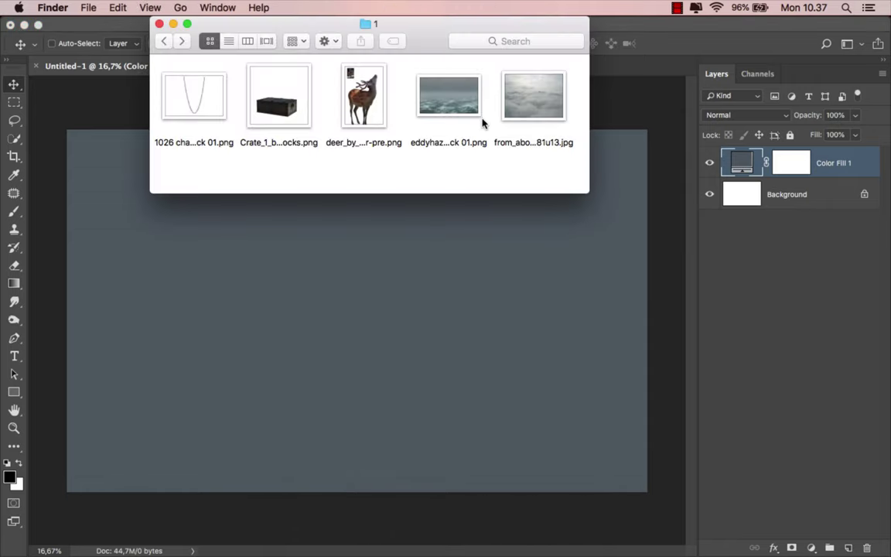
{"action": "mouse_move", "coordinate": [468, 107]}
{"action": "left_mouse_down"}
{"action": "mouse_move", "coordinate": [392, 339]}
{"action": "mouse_move", "coordinate": [370, 347]}
{"action": "left_mouse_up"}
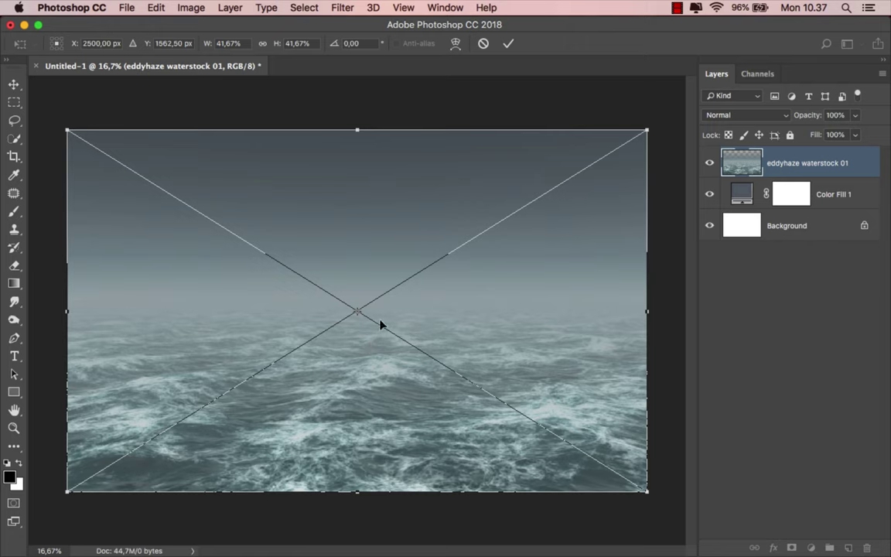
{"action": "left_click", "coordinate": [509, 45]}
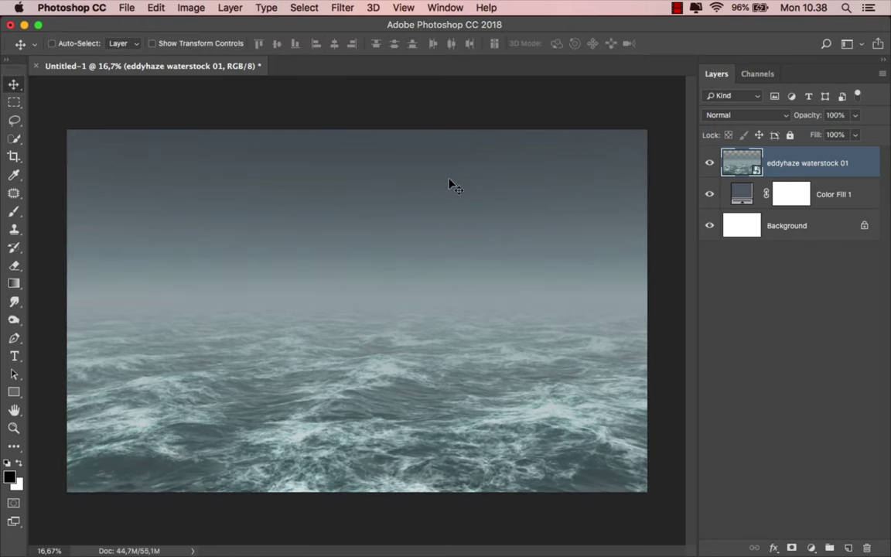
{"action": "left_click", "coordinate": [791, 547]}
Select the Gradient Tool and reset the gradient presets to the defaults
{"action": "right_click", "coordinate": [14, 284]}
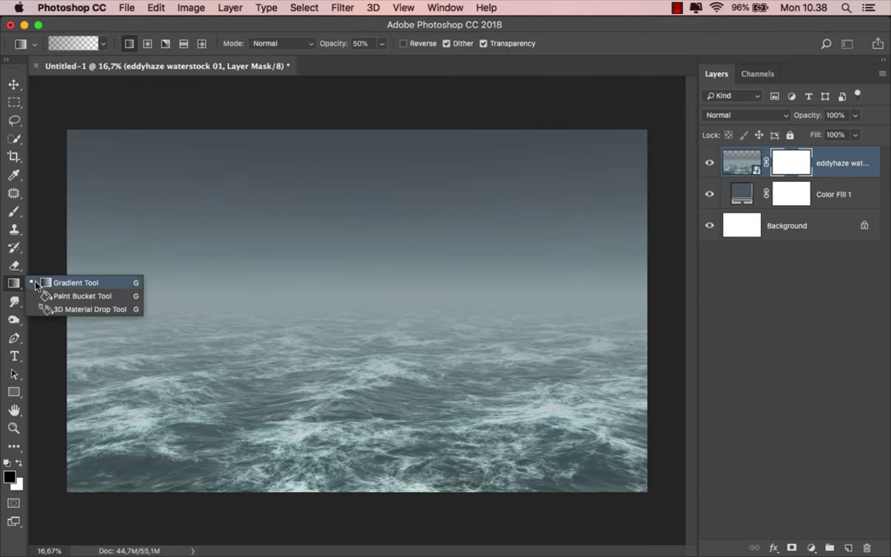
{"action": "left_click", "coordinate": [61, 283]}
{"action": "left_click", "coordinate": [104, 44]}
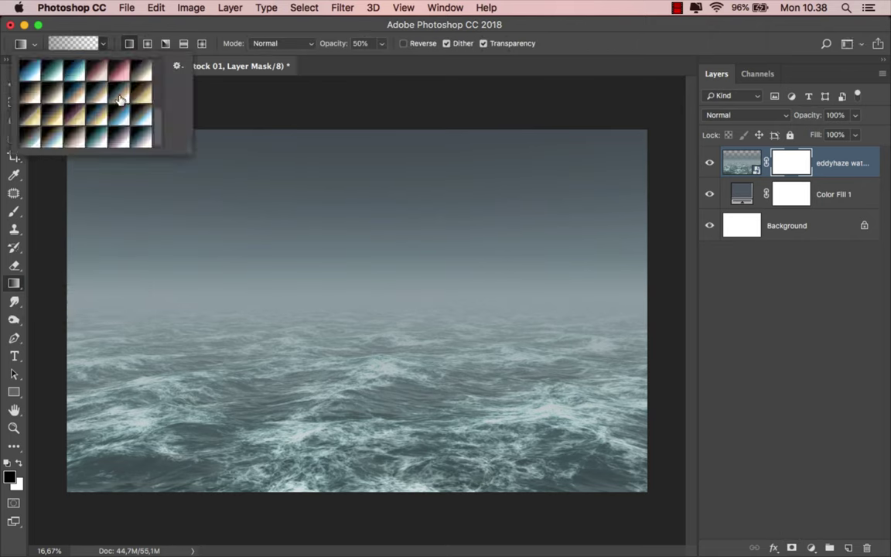
{"action": "left_click", "coordinate": [177, 66]}
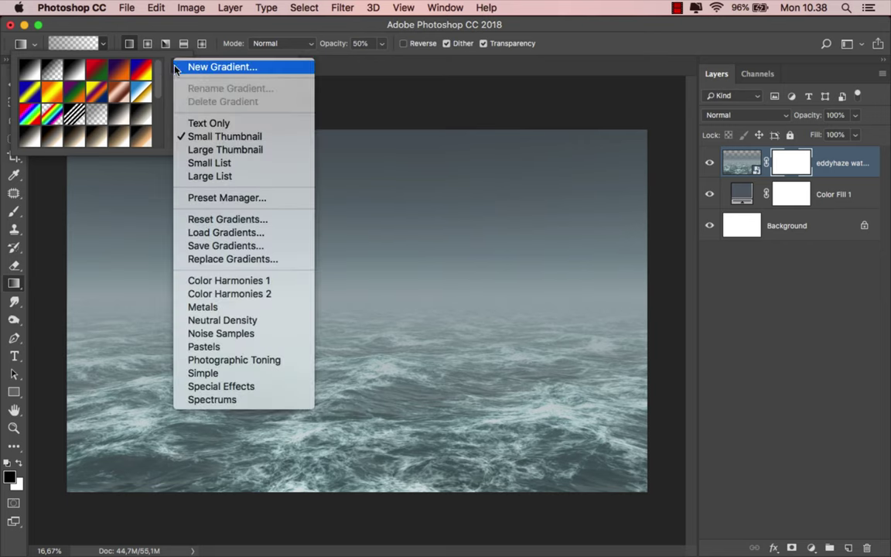
{"action": "left_click", "coordinate": [221, 219]}
{"action": "left_click", "coordinate": [574, 216]}
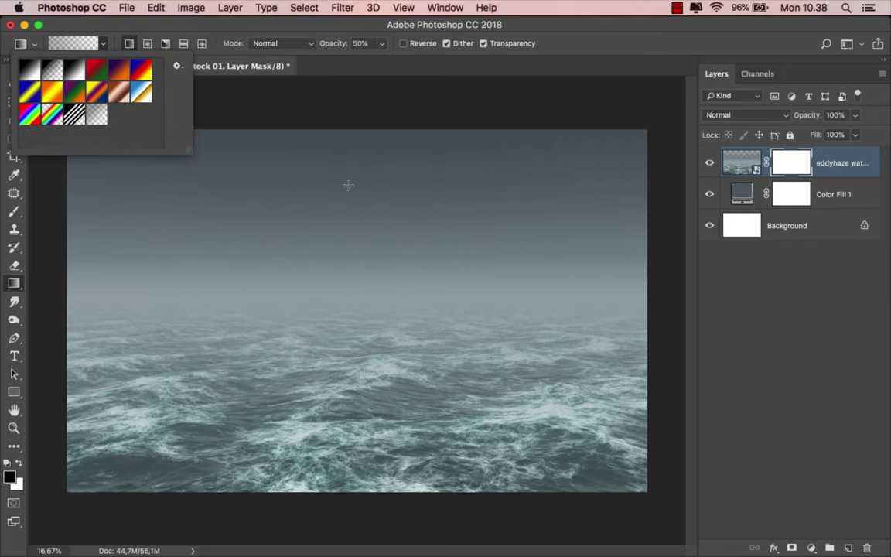
{"action": "left_click", "coordinate": [130, 44]}
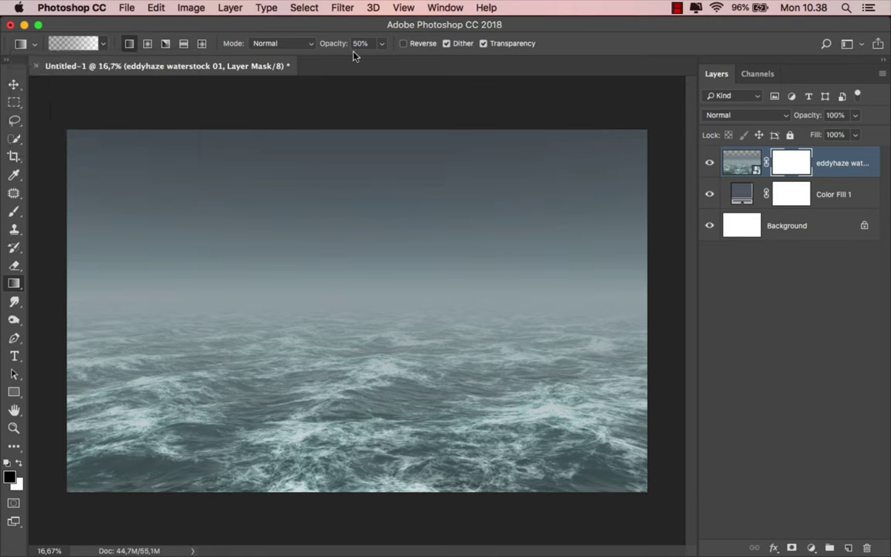
Fade the sea layer's top with a 50%-opacity top-down linear gradient on its mask
{"action": "left_click", "coordinate": [382, 47]}
{"action": "left_click_drag", "start_coordinate": [351, 345], "coordinate": [352, 385]}
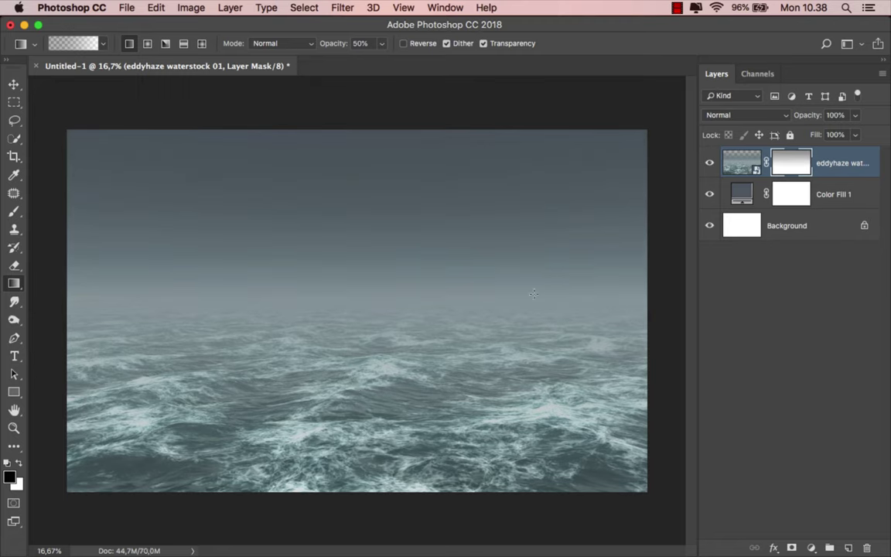
{"action": "left_click", "coordinate": [832, 165]}
{"action": "key", "text": "v"}
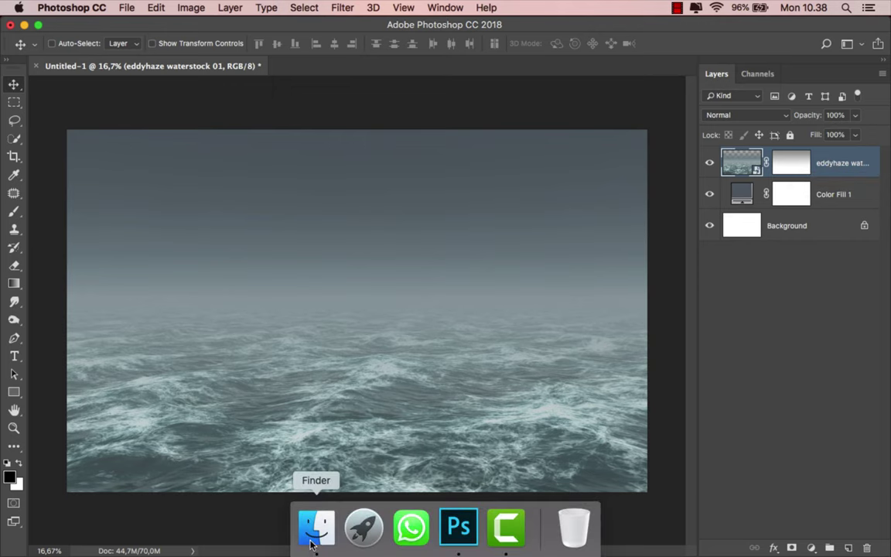
Place the from_above8 cloud photo and move its layer below the sea layer
{"action": "left_click", "coordinate": [317, 527]}
{"action": "left_click_drag", "start_coordinate": [520, 103], "coordinate": [395, 346]}
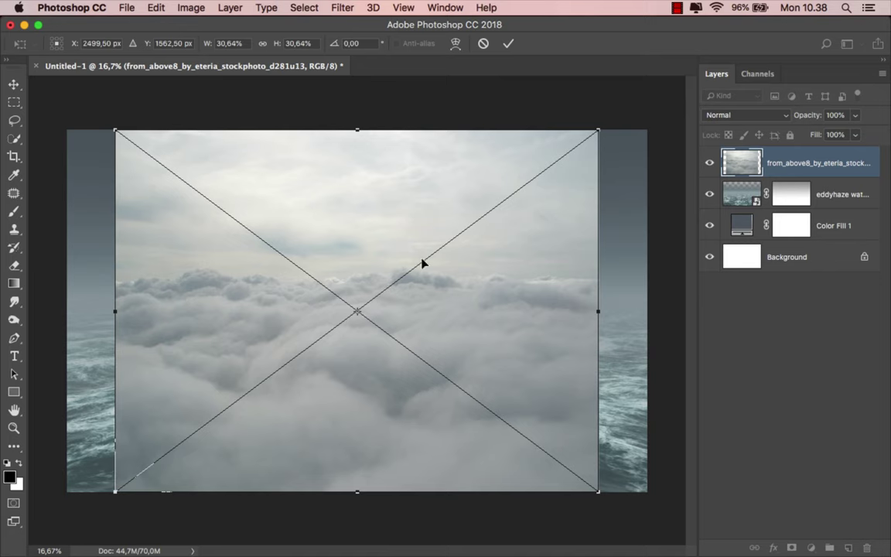
{"action": "key", "text": "Return"}
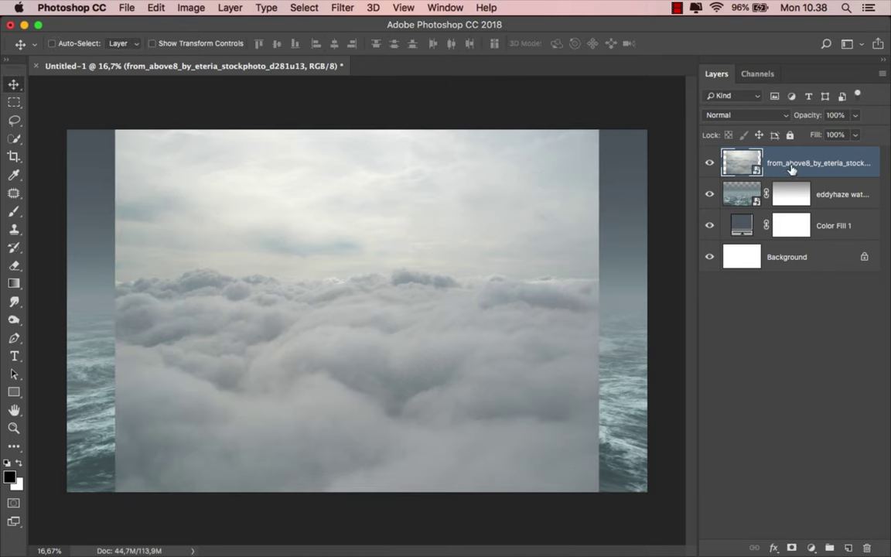
{"action": "left_click_drag", "start_coordinate": [793, 169], "coordinate": [787, 219]}
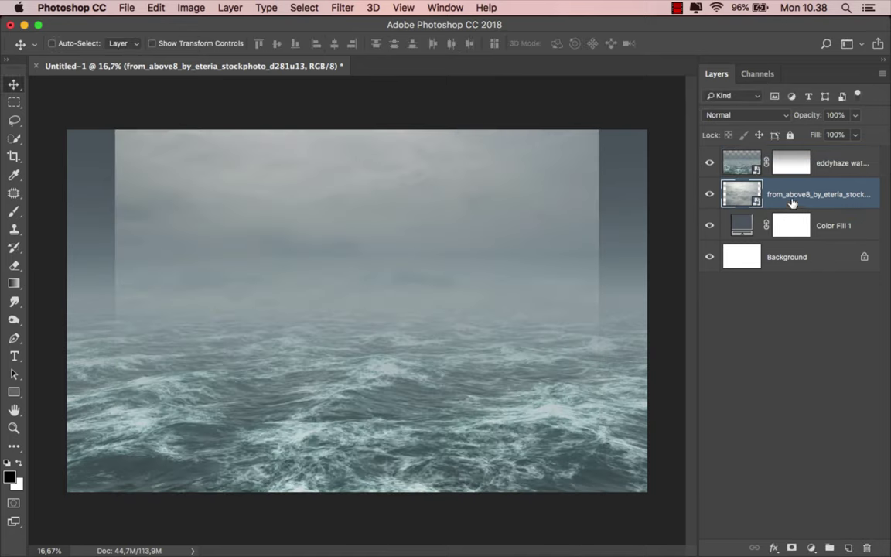
Stretch the clouds to the full canvas width and raise them above the horizon
{"action": "key", "text": "super+t"}
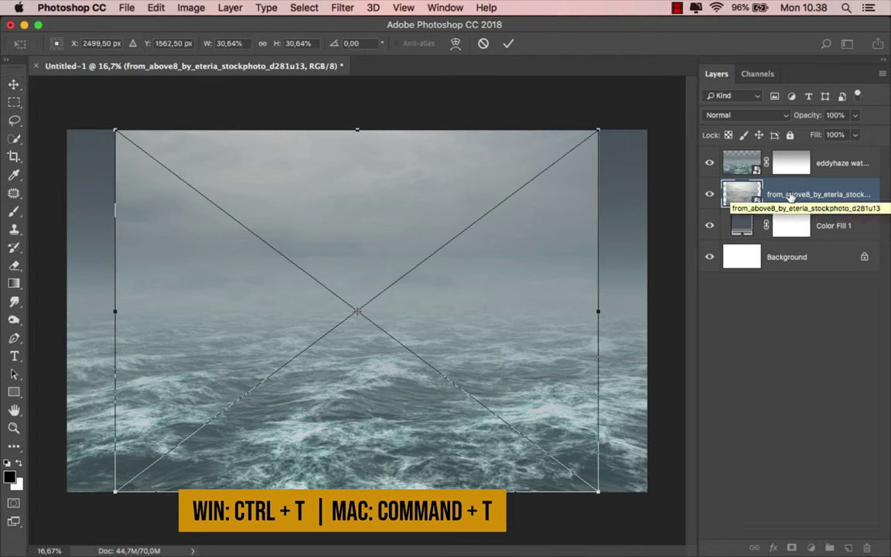
{"action": "left_click_drag", "start_coordinate": [611, 273], "coordinate": [647, 275]}
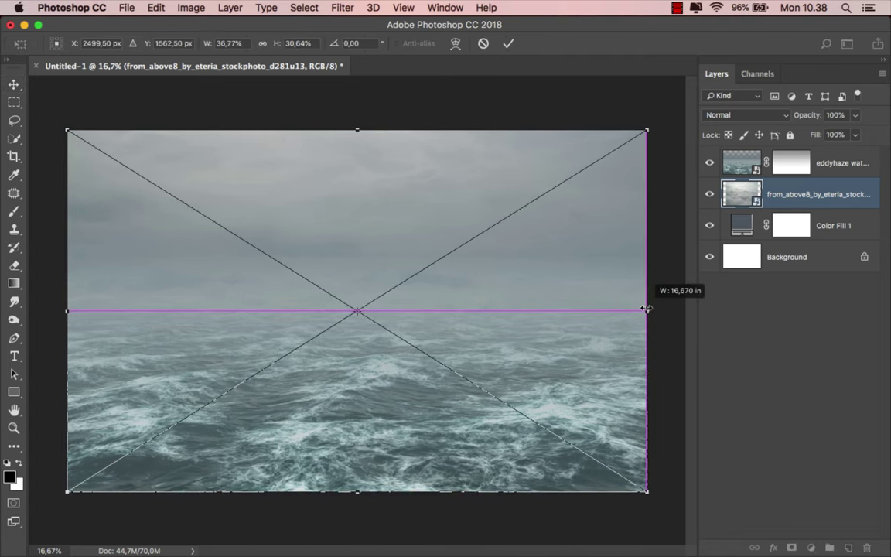
{"action": "left_click_drag", "start_coordinate": [438, 282], "coordinate": [440, 244]}
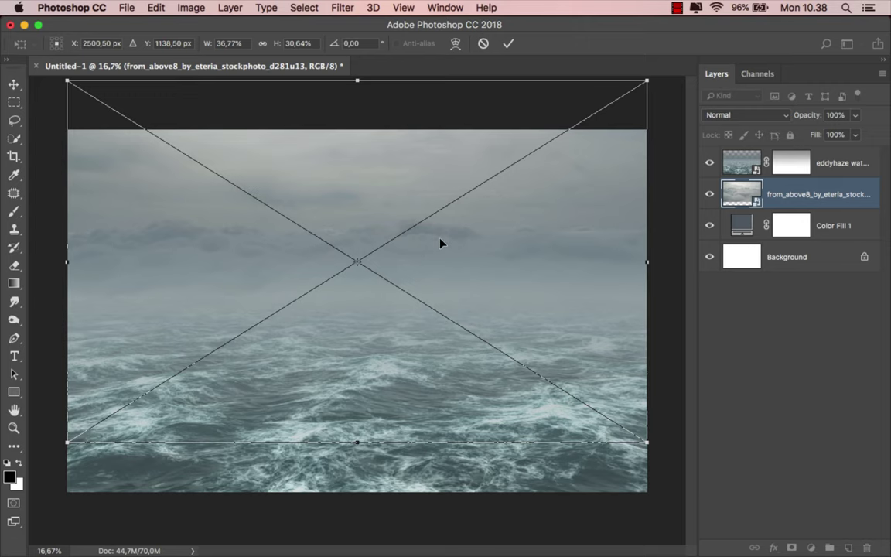
{"action": "left_click_drag", "start_coordinate": [439, 247], "coordinate": [438, 244]}
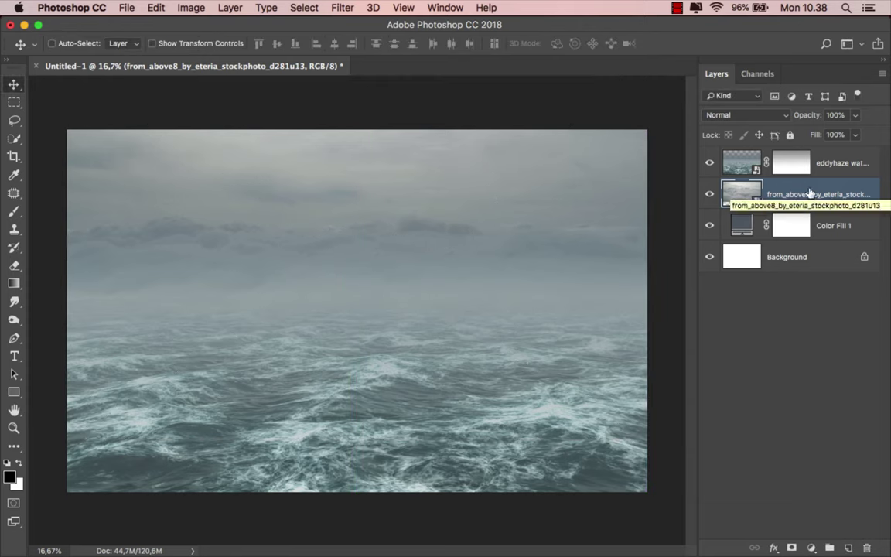
Place Crate_1_by_frozenstocks above the sea layer, scaled down to about 51%
{"action": "left_click", "coordinate": [823, 160]}
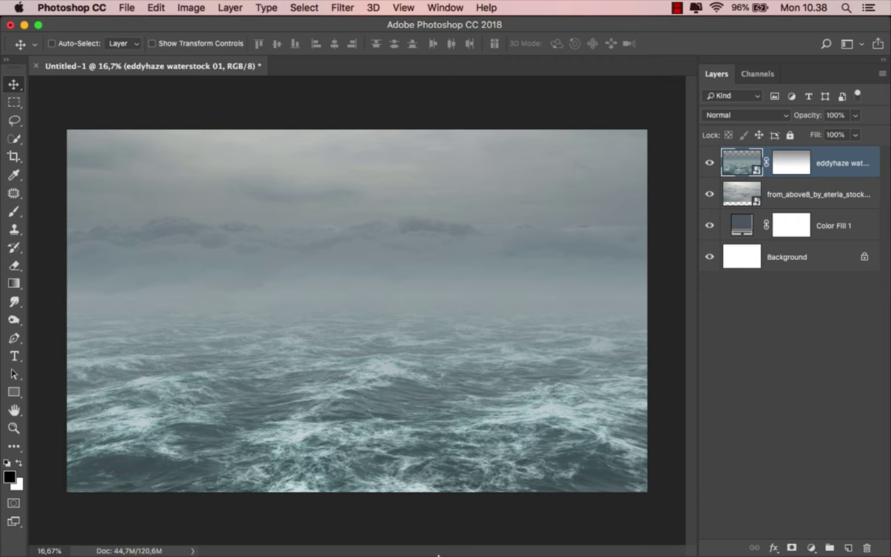
{"action": "left_click", "coordinate": [315, 527]}
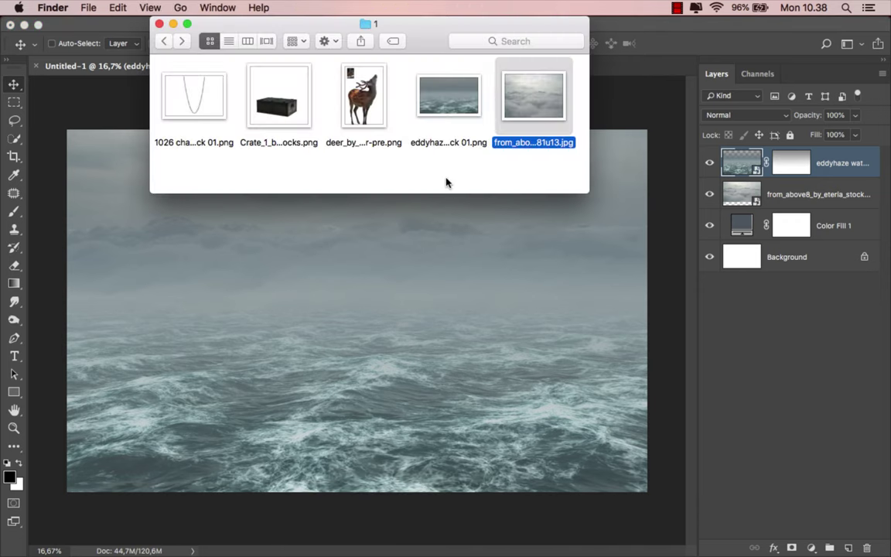
{"action": "left_click_drag", "start_coordinate": [294, 111], "coordinate": [370, 370]}
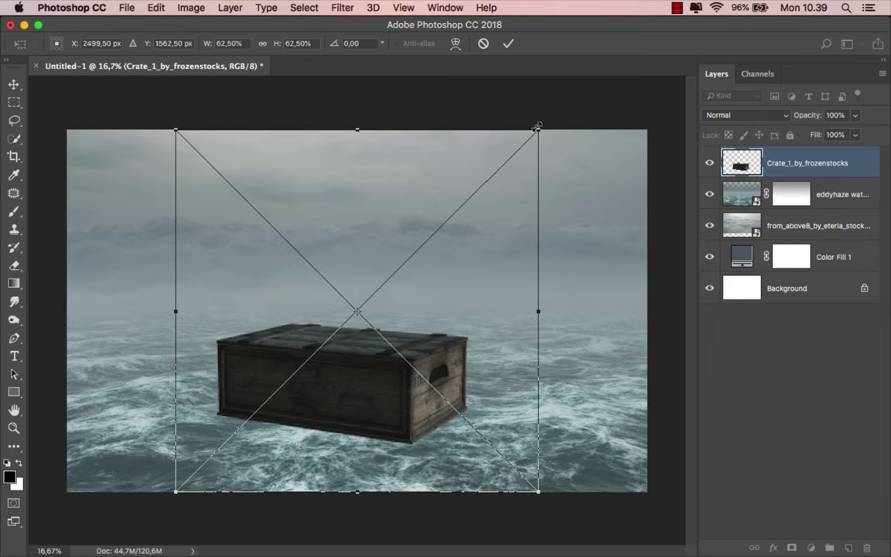
{"action": "left_click_drag", "start_coordinate": [540, 126], "coordinate": [492, 201]}
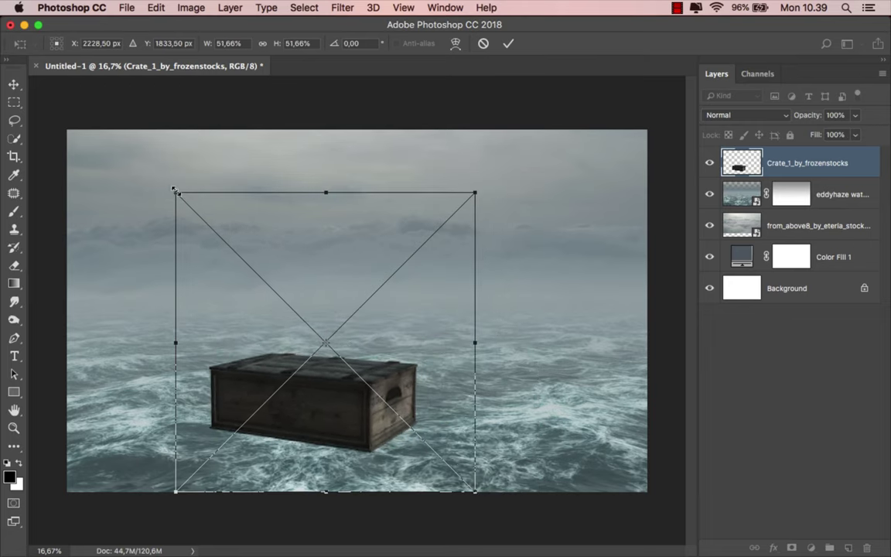
{"action": "mouse_move", "coordinate": [175, 191]}
{"action": "left_mouse_down"}
{"action": "mouse_move", "coordinate": [186, 201]}
{"action": "mouse_move", "coordinate": [177, 193]}
{"action": "left_mouse_up"}
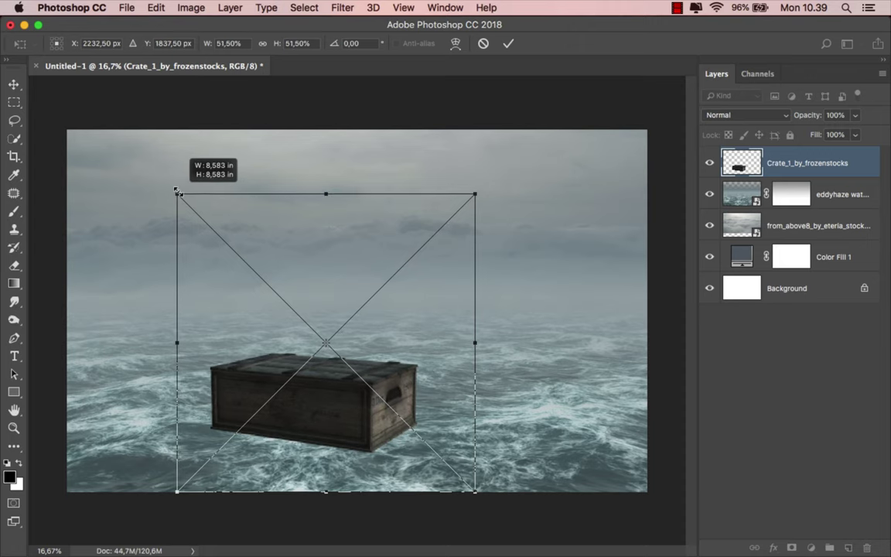
{"action": "left_click", "coordinate": [508, 44]}
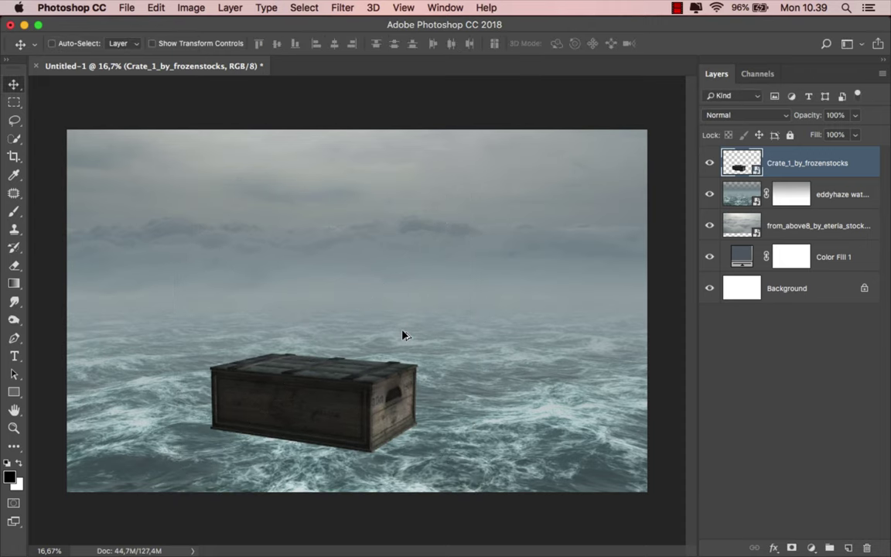
Nudge the crate slightly right and add a layer mask to it
{"action": "scroll", "coordinate": [358, 406], "scroll_direction": "up", "scroll_amount": 2}
{"action": "left_click_drag", "start_coordinate": [355, 404], "coordinate": [381, 401]}
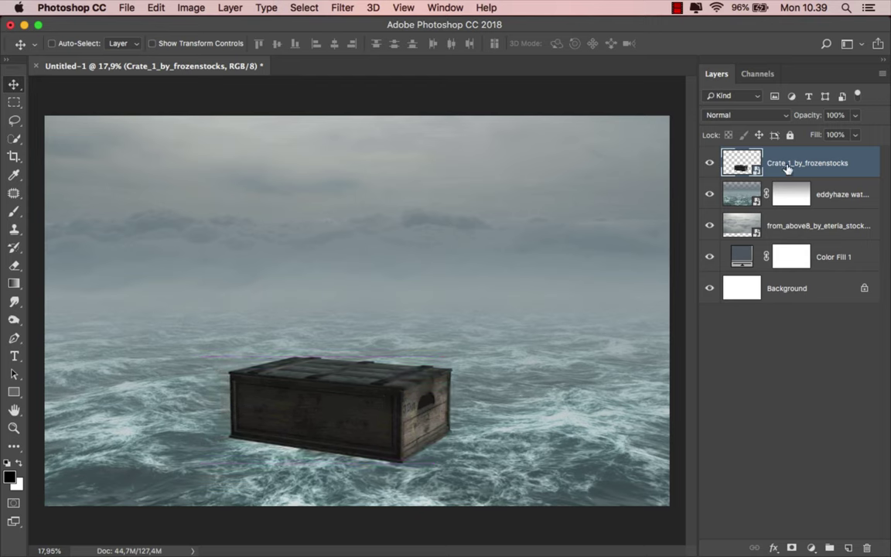
{"action": "left_click", "coordinate": [791, 549]}
Paint out the crate's bottom edge on its mask with a soft black 300 px brush
{"action": "left_click", "coordinate": [14, 212]}
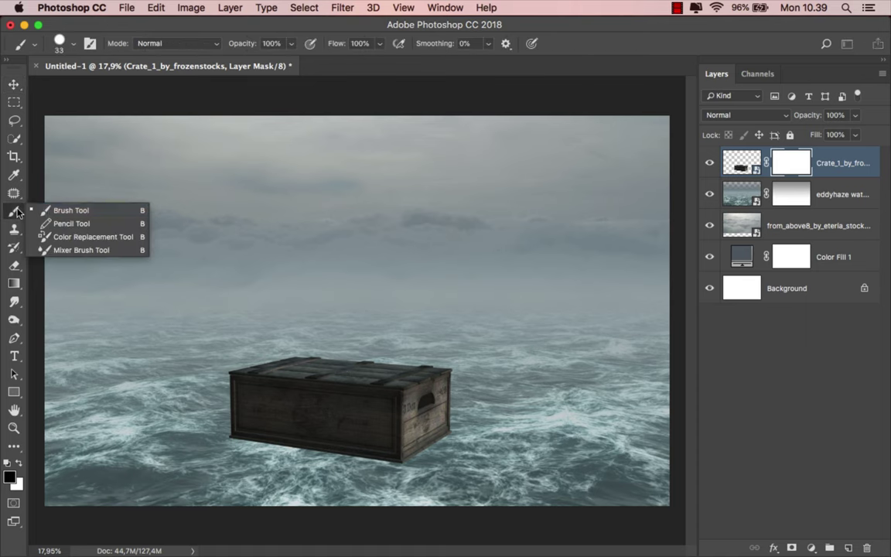
{"action": "left_click", "coordinate": [77, 205]}
{"action": "scroll", "coordinate": [375, 372], "scroll_direction": "up", "scroll_amount": 2}
{"action": "right_click", "coordinate": [463, 377]}
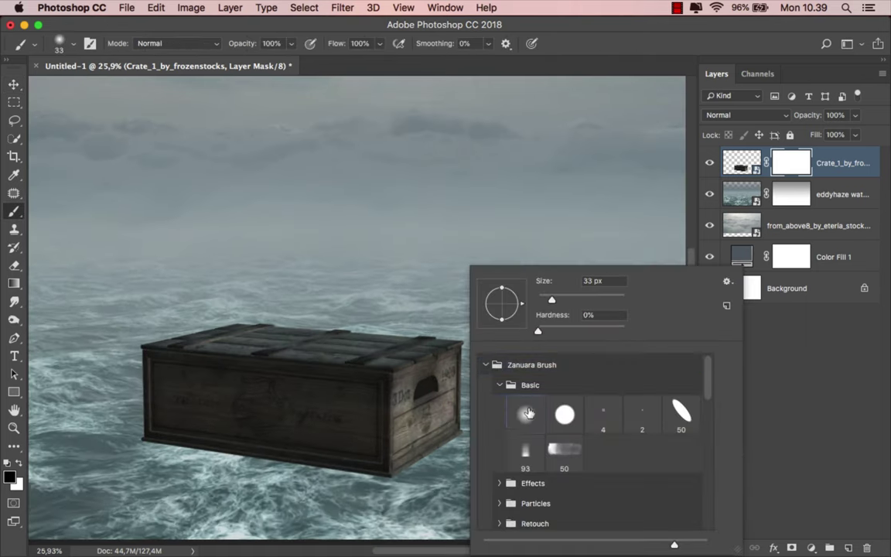
{"action": "mouse_move", "coordinate": [428, 418]}
{"action": "left_mouse_down"}
{"action": "mouse_move", "coordinate": [478, 417]}
{"action": "mouse_move", "coordinate": [456, 401]}
{"action": "mouse_move", "coordinate": [365, 466]}
{"action": "mouse_move", "coordinate": [455, 430]}
{"action": "left_mouse_up"}
{"action": "scroll", "coordinate": [478, 417], "scroll_direction": "up", "scroll_amount": 2}
{"action": "mouse_move", "coordinate": [495, 387]}
{"action": "left_mouse_down"}
{"action": "mouse_move", "coordinate": [374, 413]}
{"action": "mouse_move", "coordinate": [247, 364]}
{"action": "mouse_move", "coordinate": [124, 358]}
{"action": "mouse_move", "coordinate": [79, 372]}
{"action": "mouse_move", "coordinate": [310, 416]}
{"action": "left_mouse_up"}
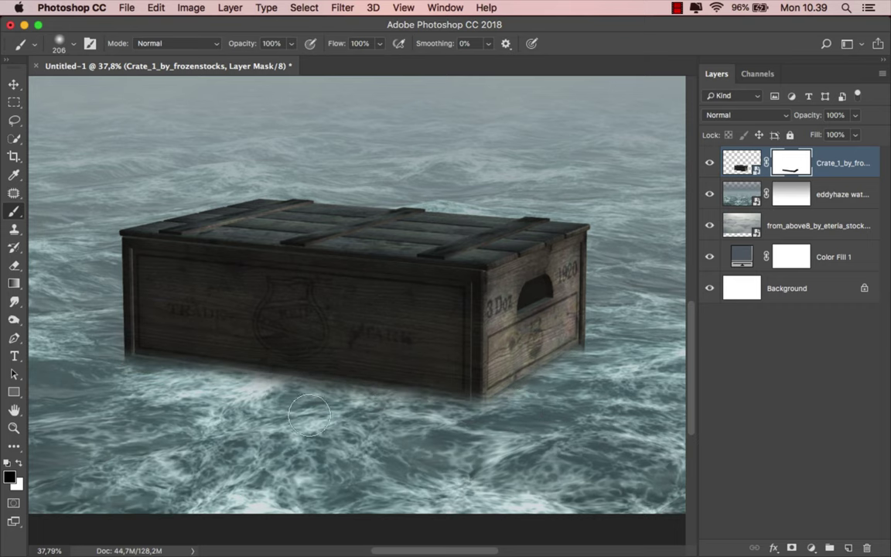
{"action": "scroll", "coordinate": [387, 424], "scroll_direction": "down", "scroll_amount": 3}
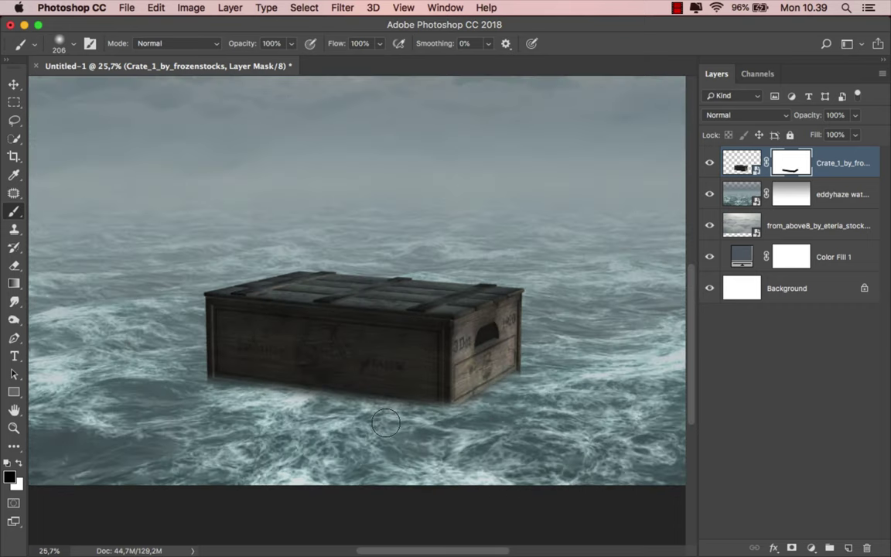
{"action": "key", "text": "super+minus"}
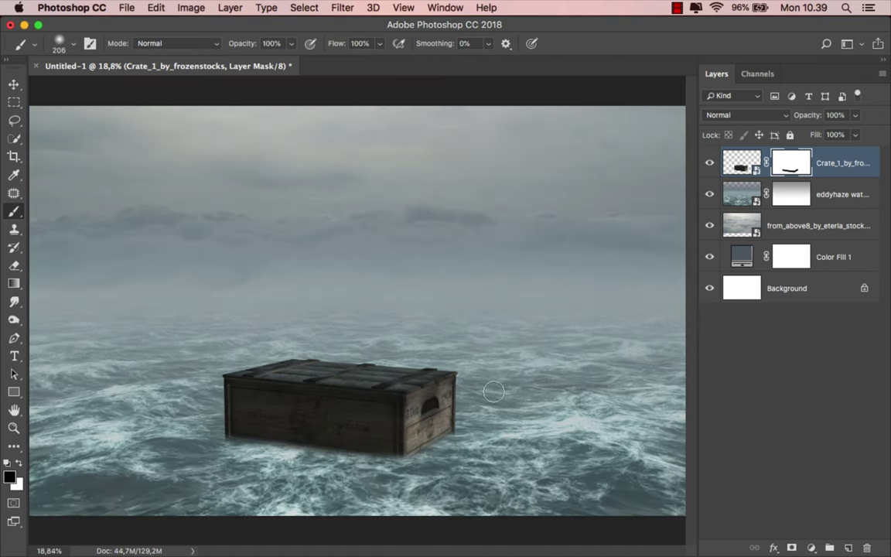
Choose the 1224 splash brush and shrink it to fit the crate
{"action": "right_click", "coordinate": [16, 212]}
{"action": "left_click", "coordinate": [67, 206]}
{"action": "right_click", "coordinate": [224, 230]}
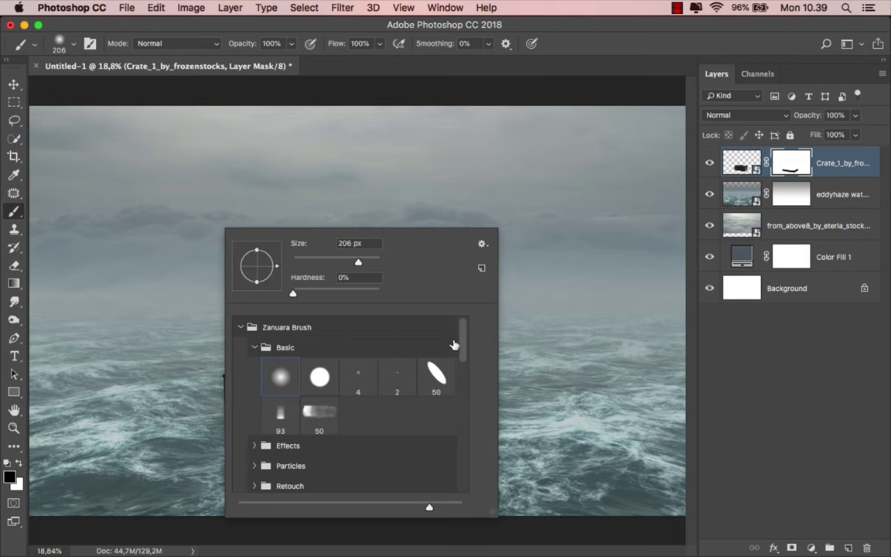
{"action": "left_click_drag", "start_coordinate": [463, 344], "coordinate": [464, 478]}
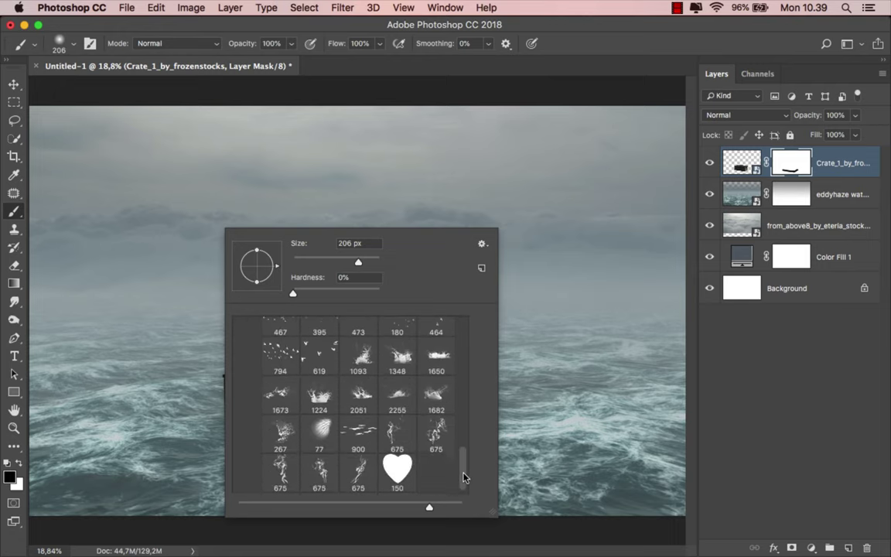
{"action": "left_click", "coordinate": [322, 398]}
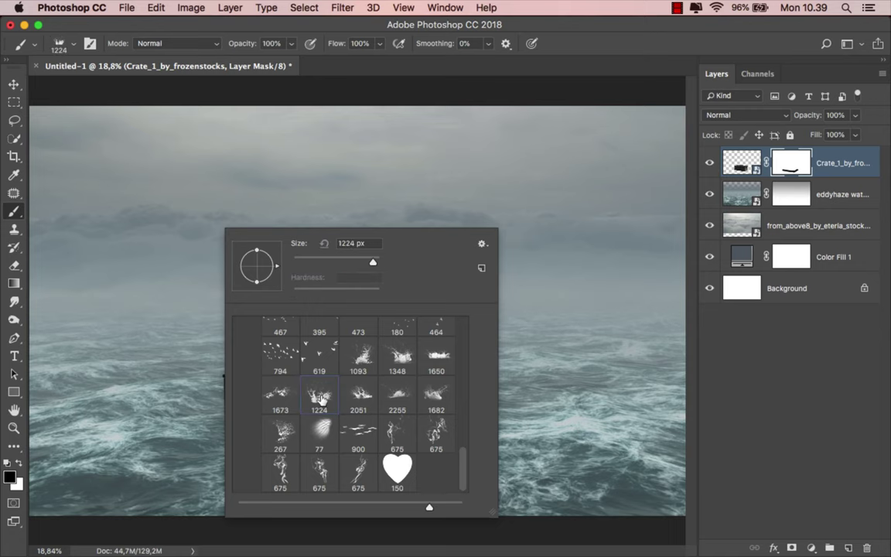
{"action": "left_click", "coordinate": [521, 25]}
{"action": "scroll", "coordinate": [274, 428], "scroll_direction": "up", "scroll_amount": 2}
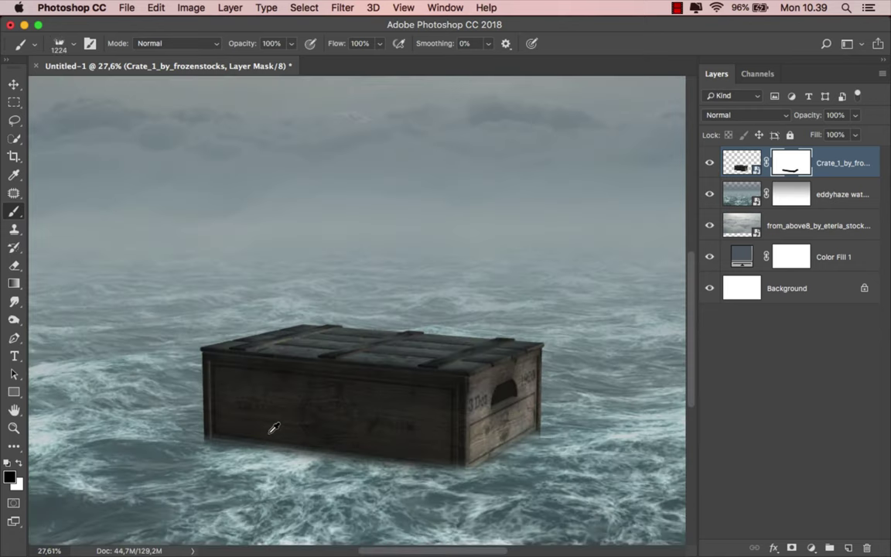
{"action": "scroll", "coordinate": [274, 427], "scroll_direction": "up", "scroll_amount": 2}
{"action": "mouse_move", "coordinate": [232, 448]}
{"action": "left_mouse_down"}
{"action": "mouse_move", "coordinate": [199, 446]}
{"action": "mouse_move", "coordinate": [267, 473]}
{"action": "left_mouse_up"}
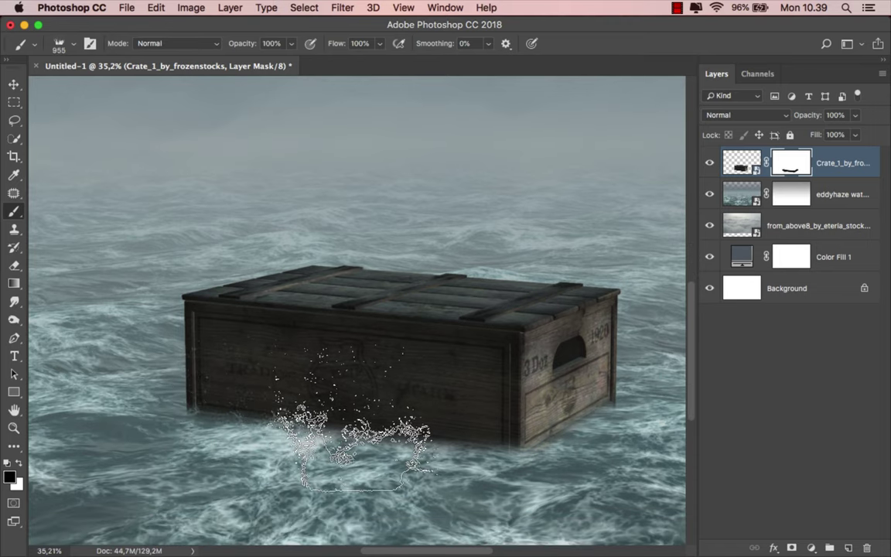
Reselect the 1224 splash brush at about 1400 px for splashes on the crate's mask
{"action": "scroll", "coordinate": [541, 429], "scroll_direction": "right", "scroll_amount": 5}
{"action": "scroll", "coordinate": [542, 429], "scroll_direction": "down", "scroll_amount": 1}
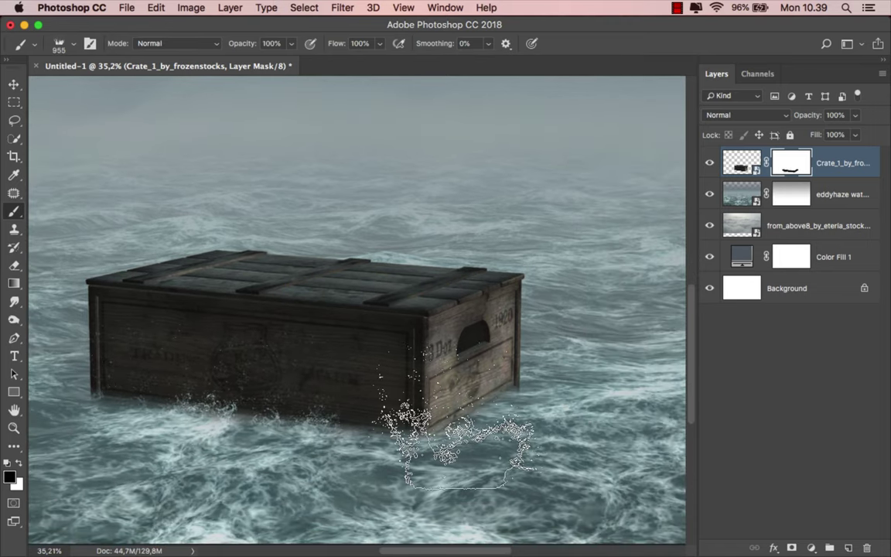
{"action": "right_click", "coordinate": [309, 267]}
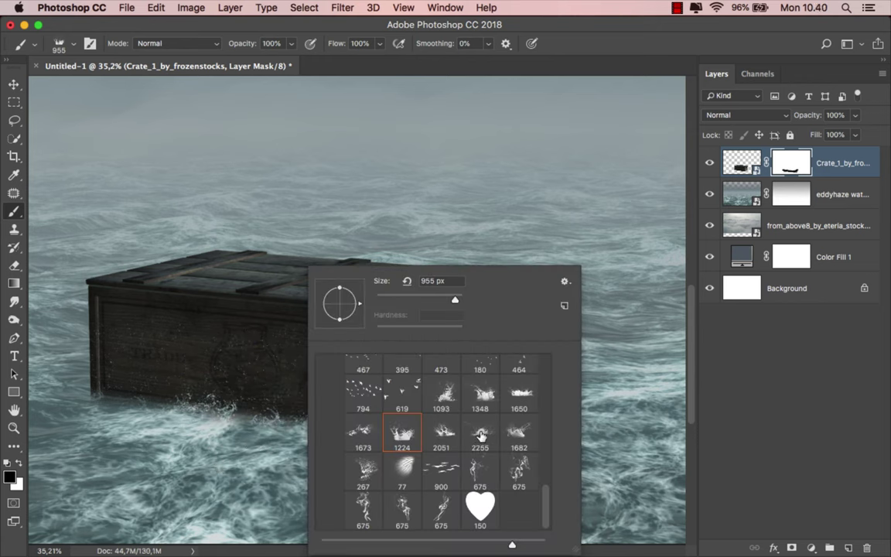
{"action": "left_click", "coordinate": [397, 433]}
{"action": "key", "text": "Return"}
{"action": "mouse_move", "coordinate": [144, 362]}
{"action": "left_mouse_down"}
{"action": "mouse_move", "coordinate": [155, 414]}
{"action": "mouse_move", "coordinate": [147, 455]}
{"action": "left_mouse_up"}
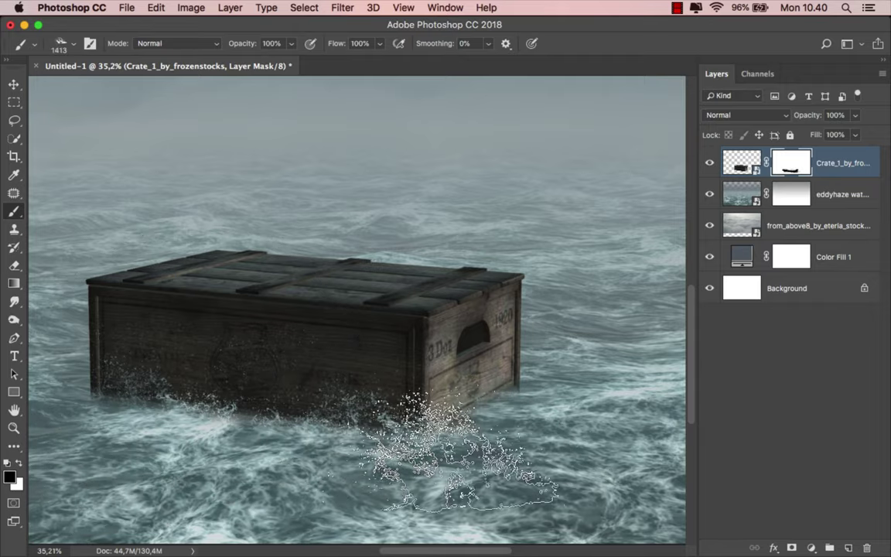
Switch to the 2255 splash brush at about 1380 px for more spray at the crate's base
{"action": "scroll", "coordinate": [325, 410], "scroll_direction": "down", "scroll_amount": 2}
{"action": "right_click", "coordinate": [325, 410]}
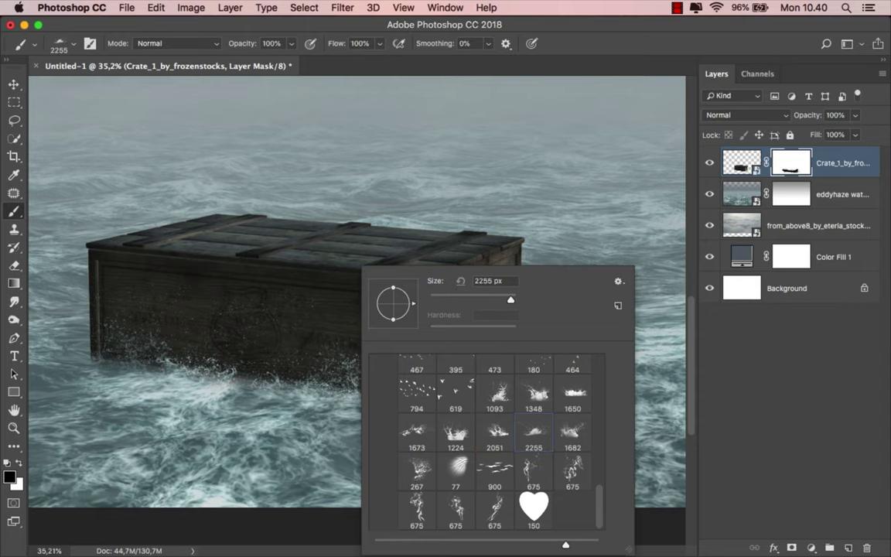
{"action": "double_click", "coordinate": [534, 433]}
{"action": "scroll", "coordinate": [325, 404], "scroll_direction": "down", "scroll_amount": 1}
{"action": "scroll", "coordinate": [325, 404], "scroll_direction": "down", "scroll_amount": 1}
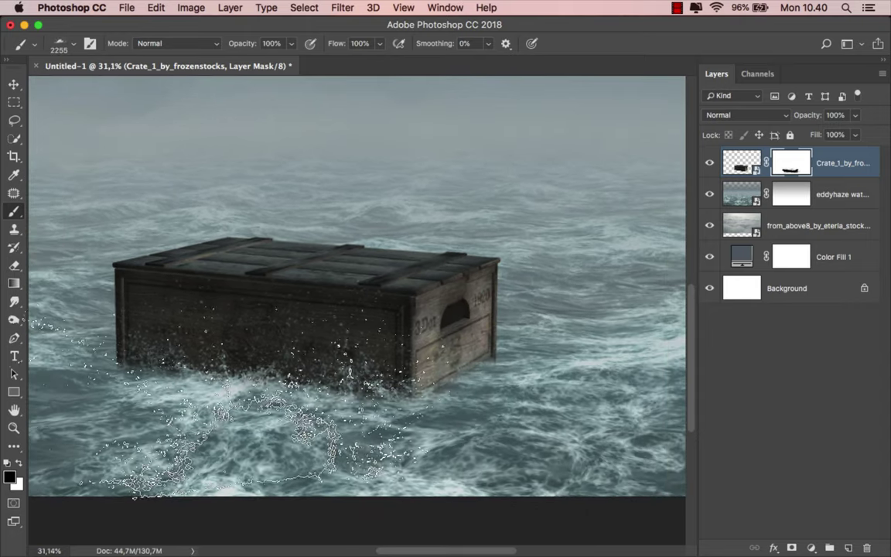
{"action": "mouse_move", "coordinate": [255, 404]}
{"action": "left_mouse_down"}
{"action": "mouse_move", "coordinate": [165, 403]}
{"action": "mouse_move", "coordinate": [155, 394]}
{"action": "left_mouse_up"}
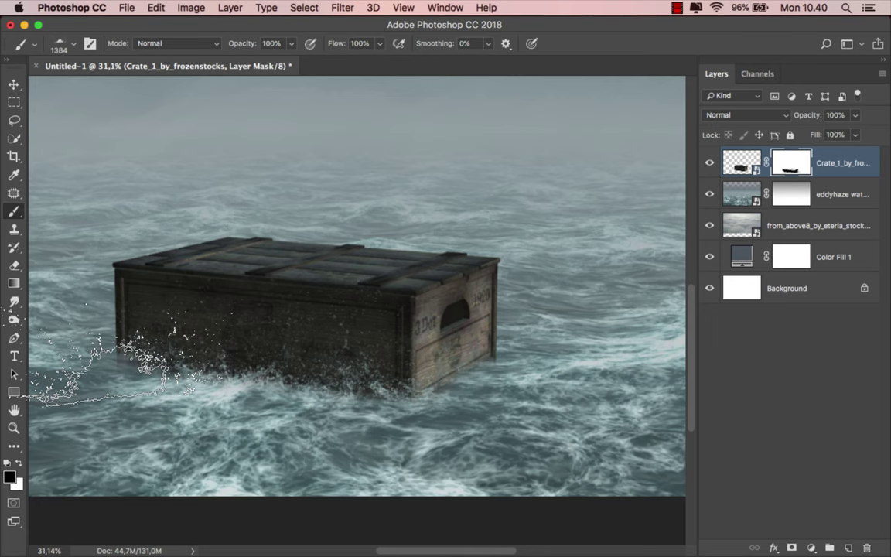
Undo the last splash stroke, fit the image on screen and return to the Move tool
{"action": "scroll", "coordinate": [333, 403], "scroll_direction": "down", "scroll_amount": 2}
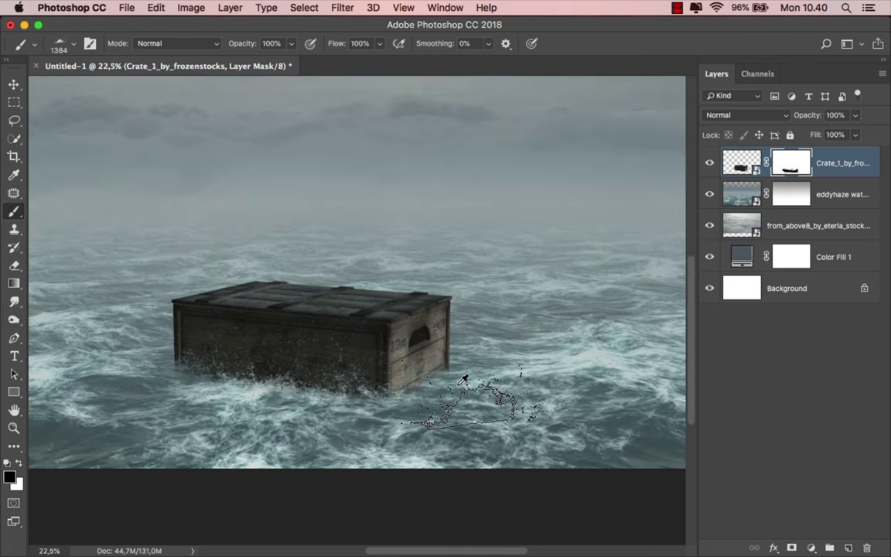
{"action": "scroll", "coordinate": [472, 383], "scroll_direction": "up", "scroll_amount": 1}
{"action": "scroll", "coordinate": [472, 383], "scroll_direction": "up", "scroll_amount": 4}
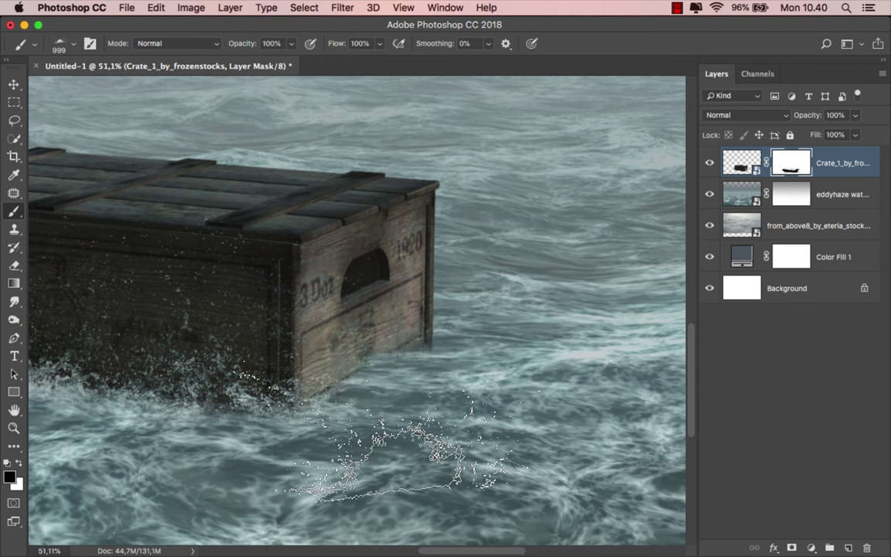
{"action": "key", "text": "super+z"}
{"action": "key", "text": "super+0"}
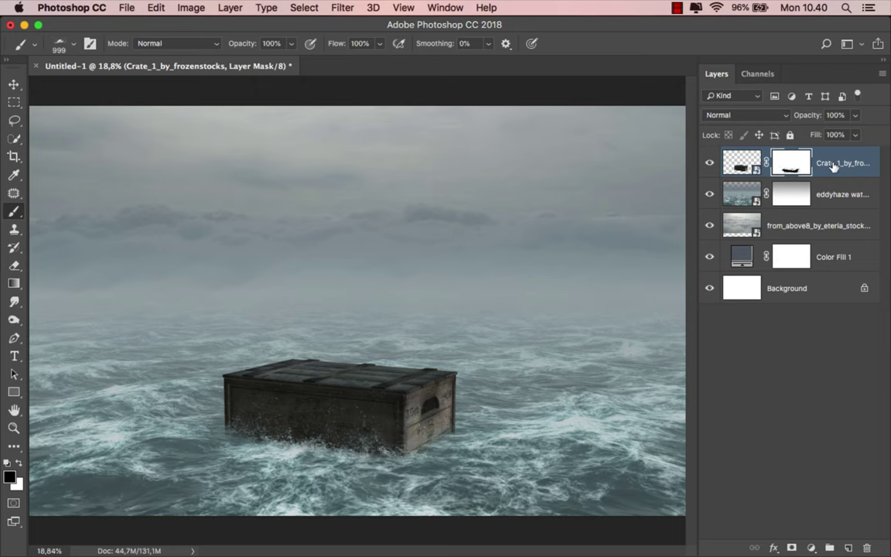
{"action": "key", "text": "v"}
{"action": "key", "text": "super+2"}
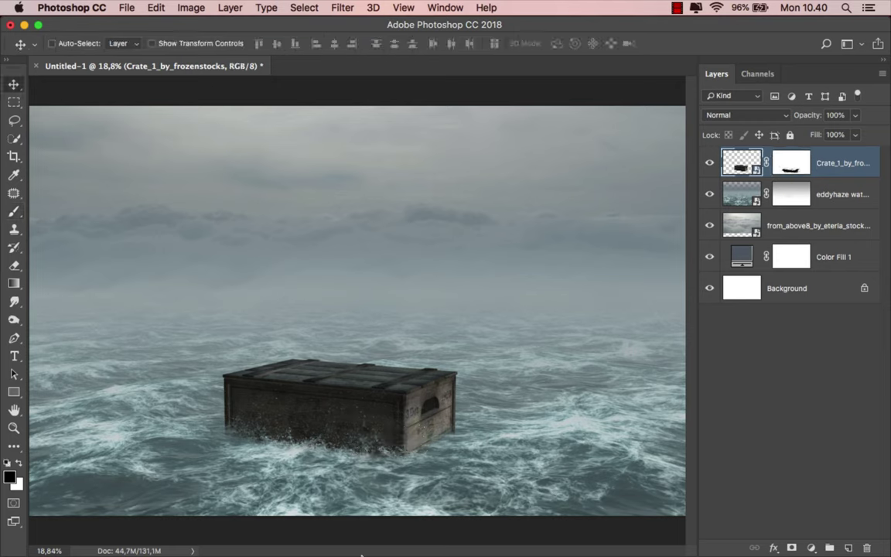
Place the deer photo standing on top of the crate, scaled to about 38%
{"action": "mouse_move", "coordinate": [361, 555]}
{"action": "left_click", "coordinate": [313, 527]}
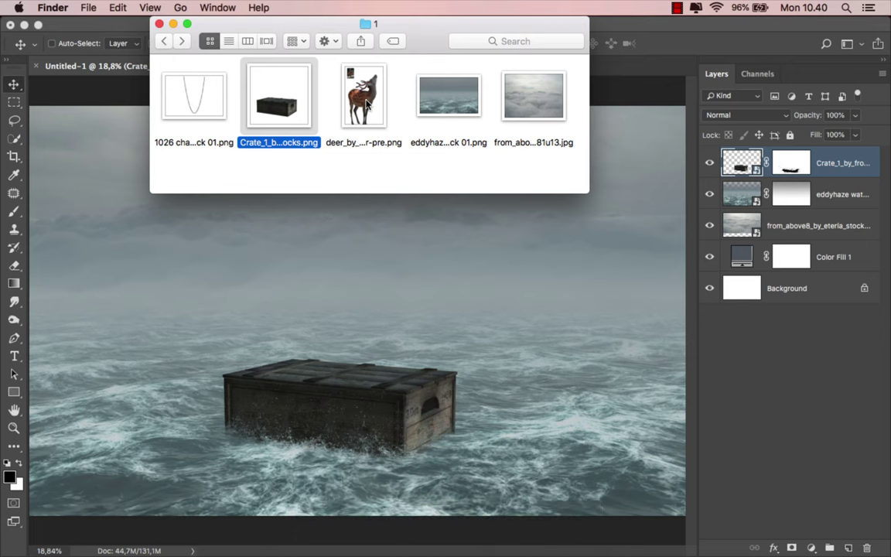
{"action": "left_click_drag", "start_coordinate": [367, 104], "coordinate": [350, 304]}
{"action": "left_click_drag", "start_coordinate": [357, 309], "coordinate": [352, 247]}
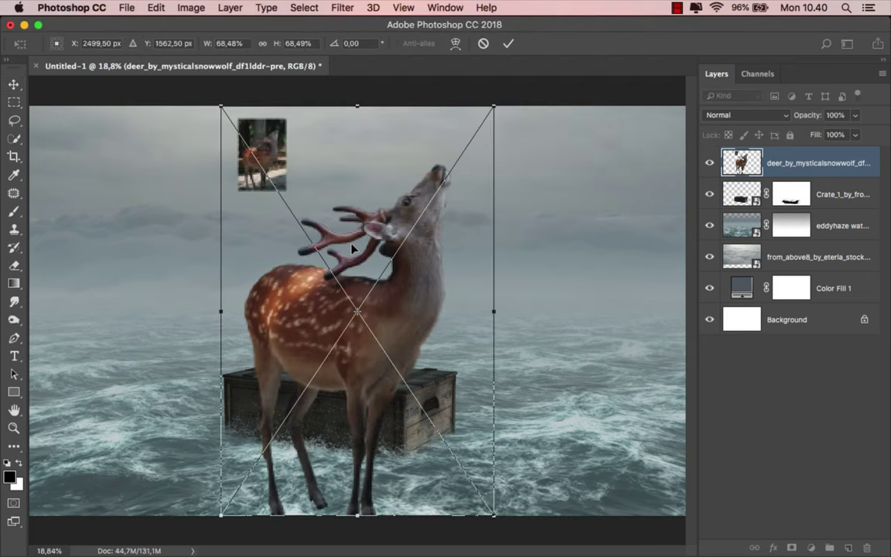
{"action": "left_click_drag", "start_coordinate": [494, 106], "coordinate": [418, 280]}
{"action": "left_click_drag", "start_coordinate": [367, 304], "coordinate": [367, 262]}
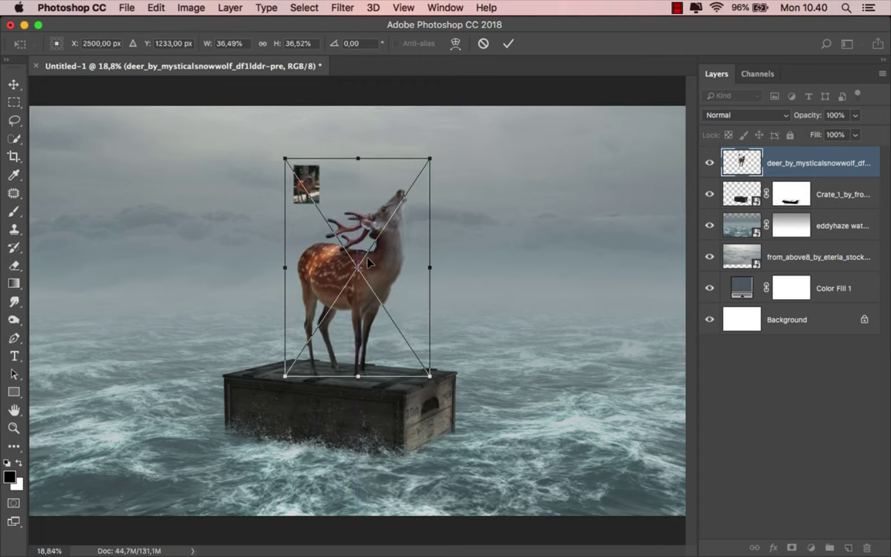
{"action": "left_click_drag", "start_coordinate": [434, 157], "coordinate": [436, 150]}
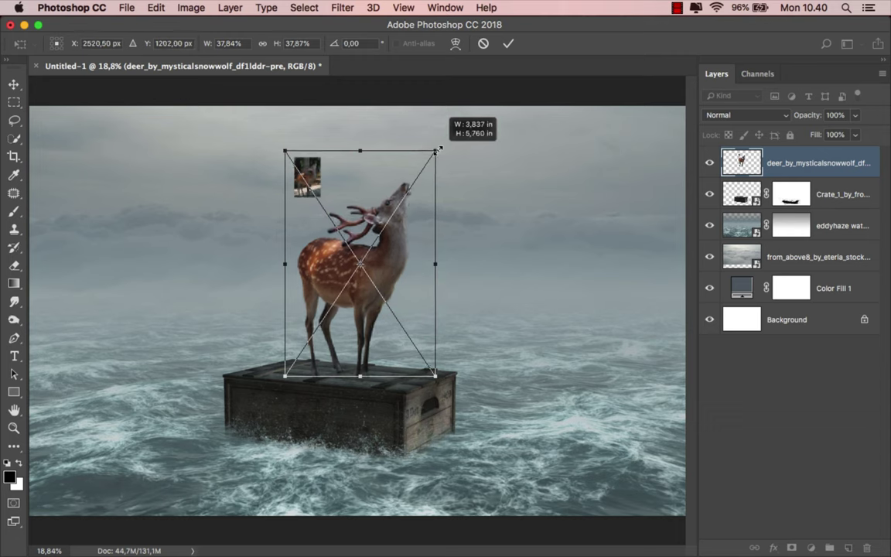
{"action": "left_click", "coordinate": [509, 43]}
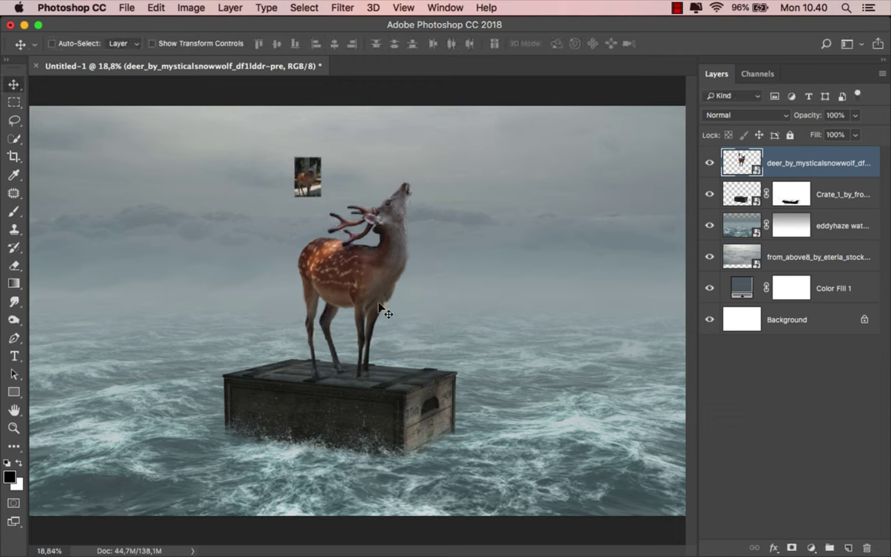
Mask the deer layer and paint out the stray small deer with a hard round brush
{"action": "left_click", "coordinate": [791, 548]}
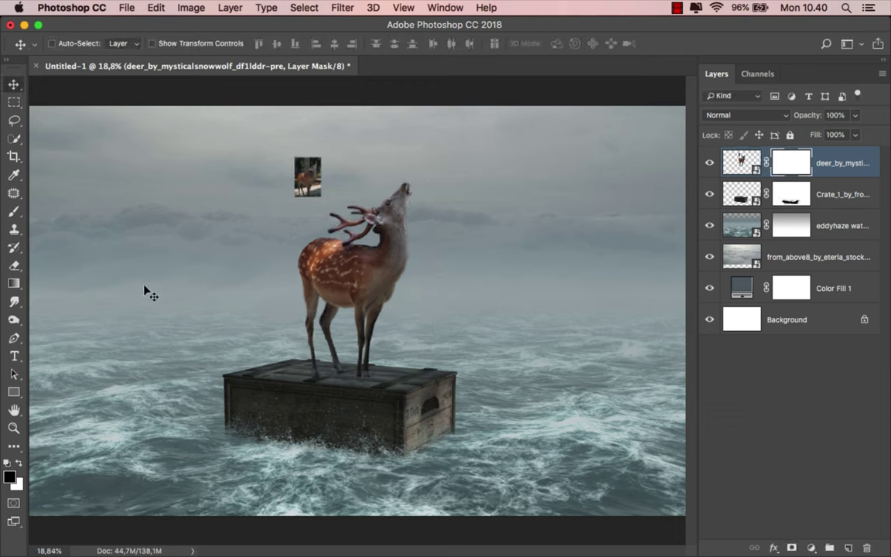
{"action": "left_click", "coordinate": [14, 211]}
{"action": "right_click", "coordinate": [124, 211]}
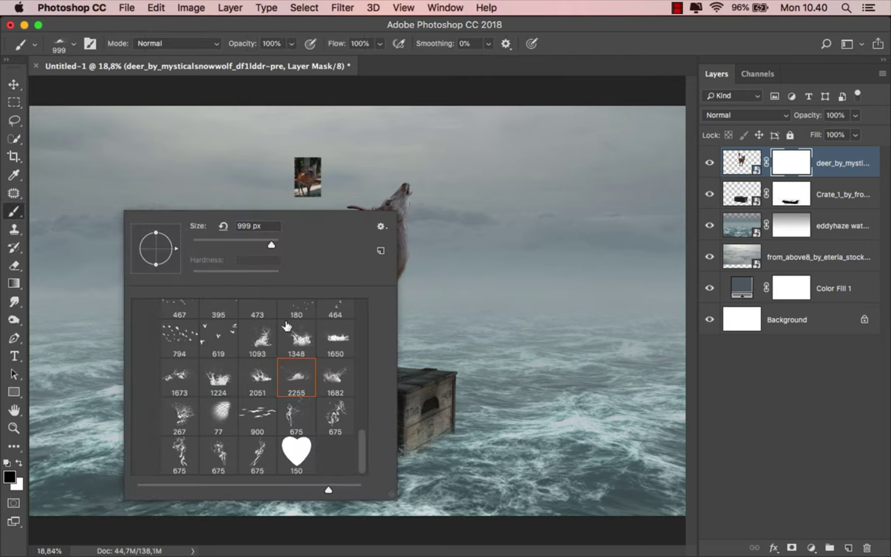
{"action": "scroll", "coordinate": [353, 439], "scroll_direction": "up", "scroll_amount": 5}
{"action": "scroll", "coordinate": [328, 350], "scroll_direction": "up", "scroll_amount": 5}
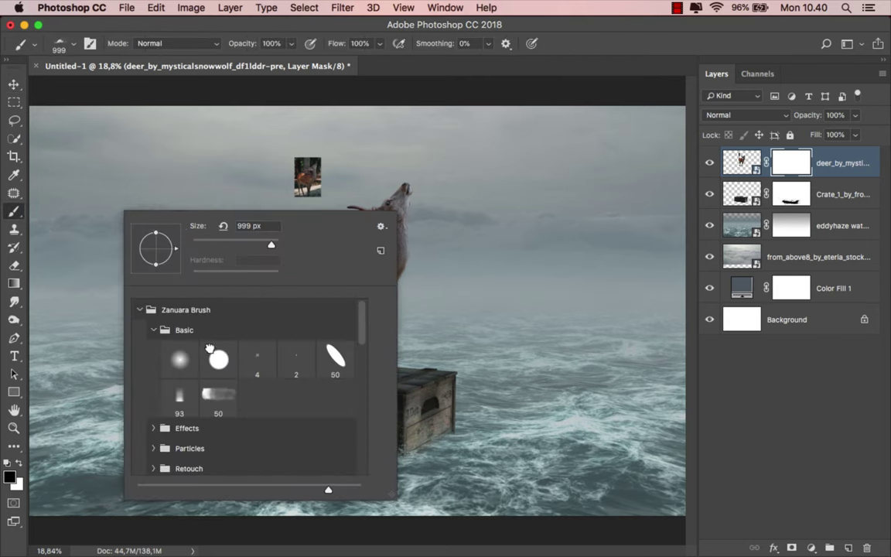
{"action": "left_click", "coordinate": [213, 354]}
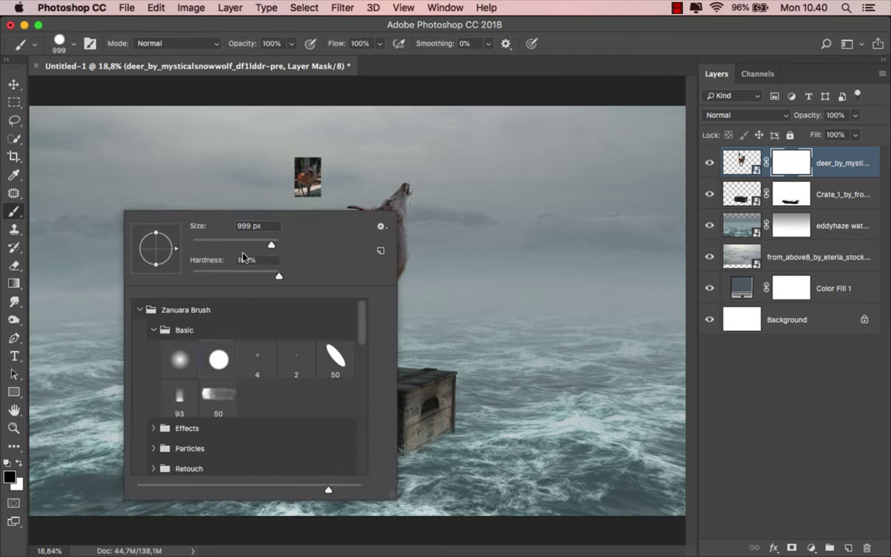
{"action": "left_click", "coordinate": [295, 160]}
{"action": "left_click_drag", "start_coordinate": [318, 155], "coordinate": [313, 181]}
{"action": "left_click", "coordinate": [741, 161]}
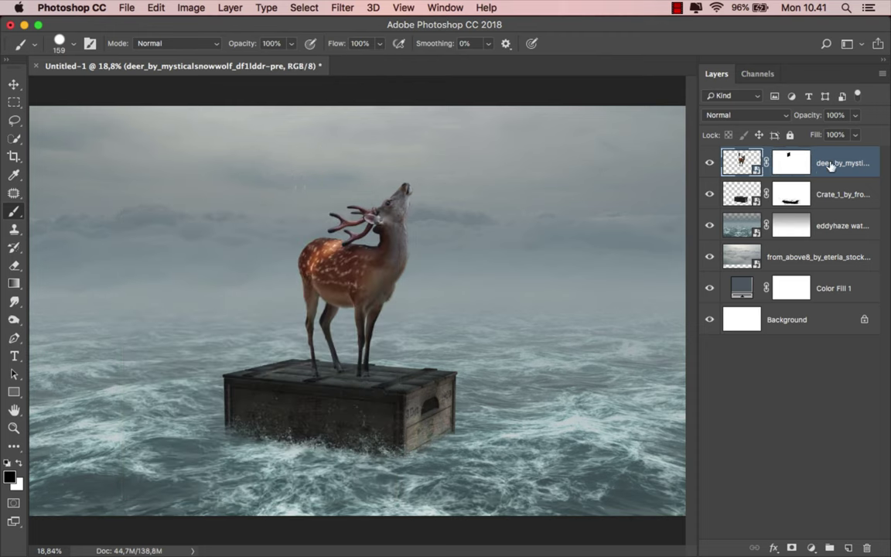
Add a greyscale Gradient Map clipped to the deer, with its fill at 49%
{"action": "key", "text": "v"}
{"action": "left_click", "coordinate": [811, 548]}
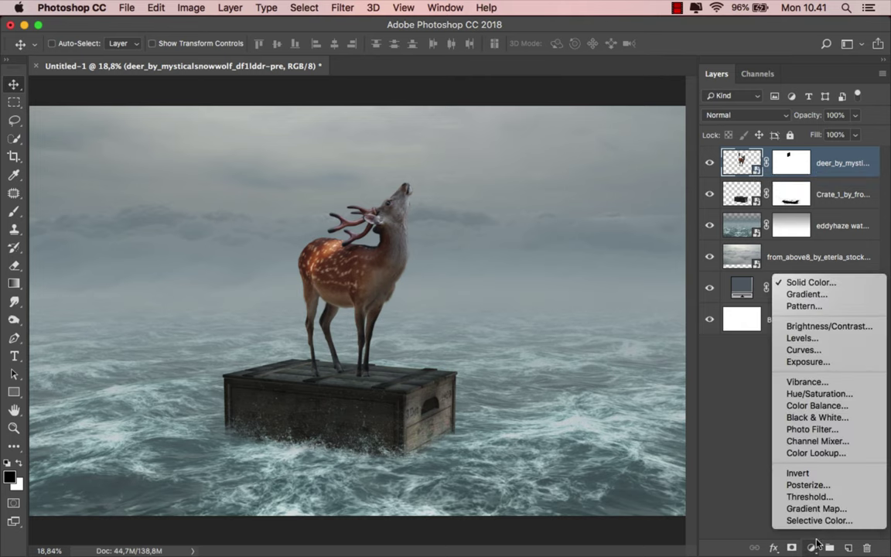
{"action": "left_click", "coordinate": [816, 505]}
{"action": "left_click", "coordinate": [593, 431]}
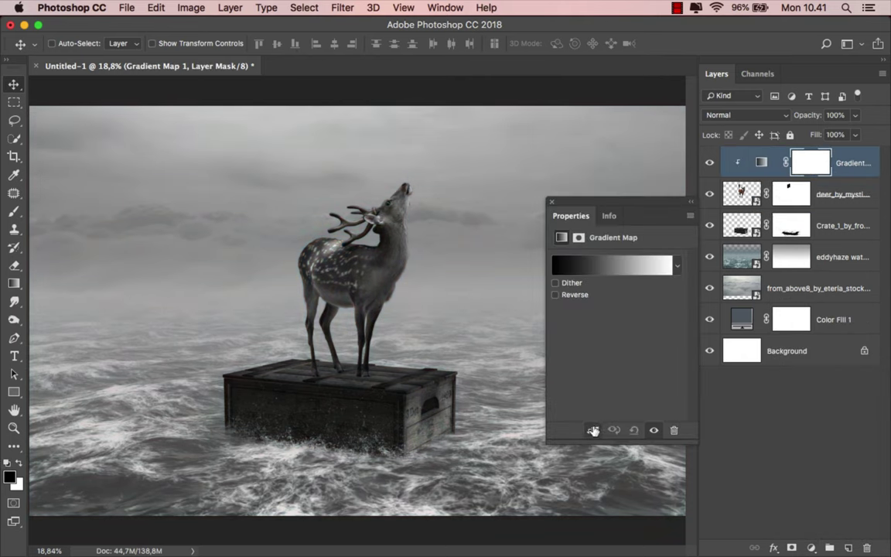
{"action": "left_click", "coordinate": [678, 265]}
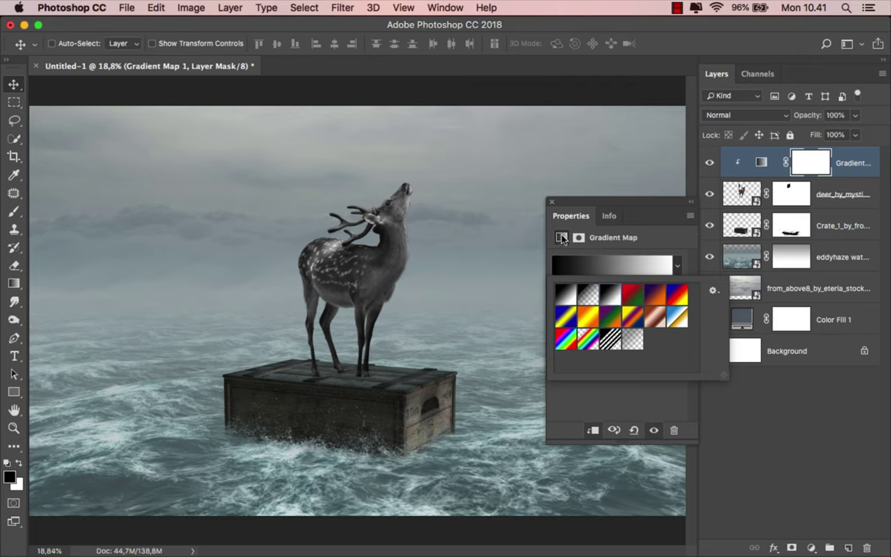
{"action": "left_click", "coordinate": [552, 205]}
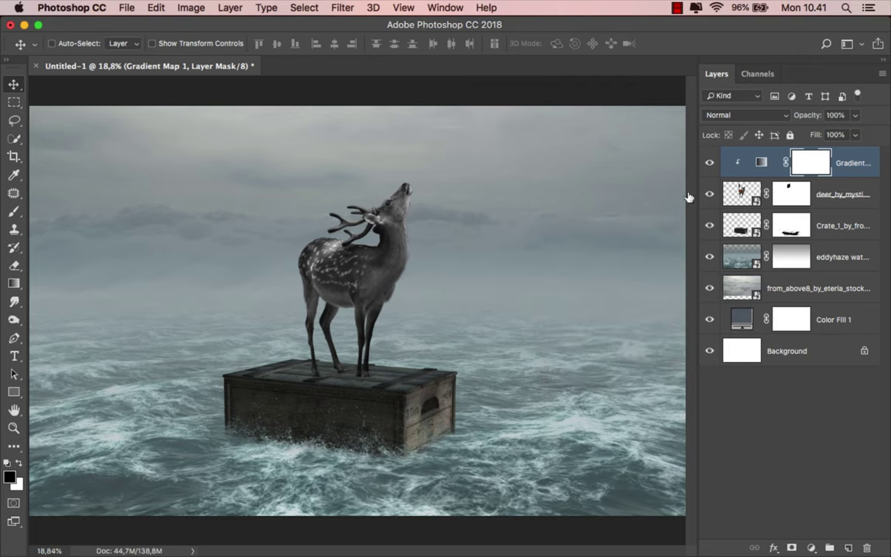
{"action": "left_click_drag", "start_coordinate": [855, 135], "coordinate": [827, 153]}
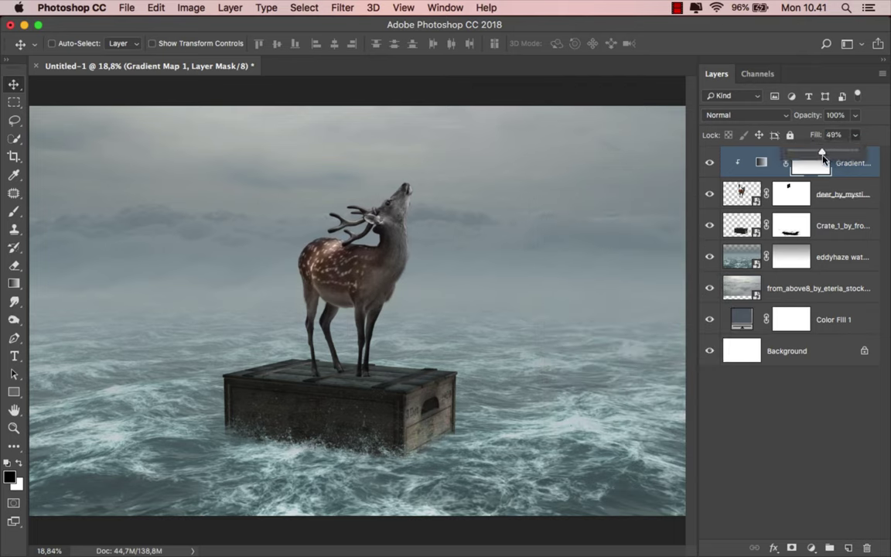
{"action": "left_click", "coordinate": [843, 172]}
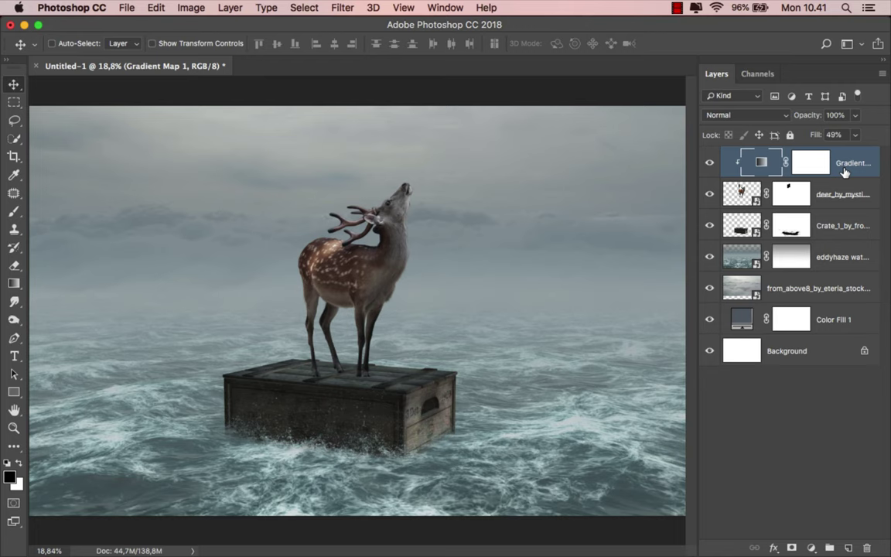
Add a clipped Color Balance nudging the deer's midtones toward cyan (-3) and yellow
{"action": "left_click", "coordinate": [811, 548]}
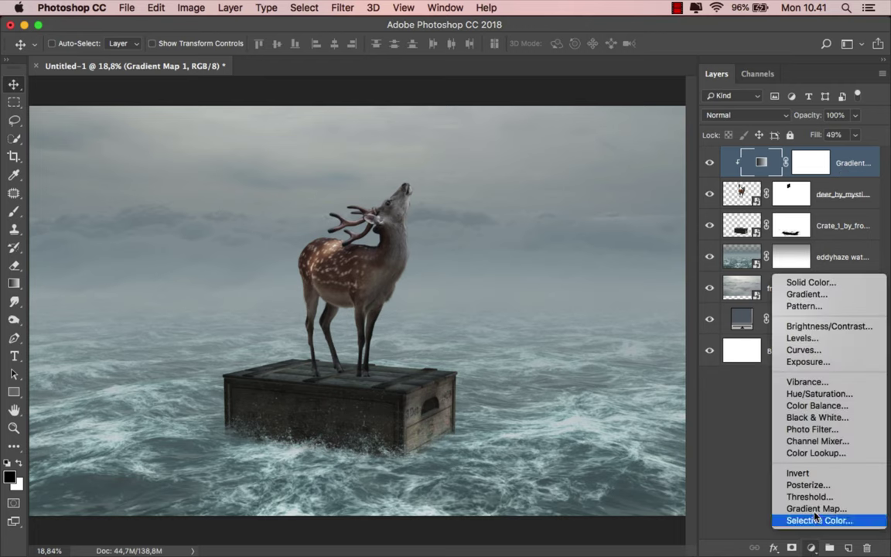
{"action": "left_click", "coordinate": [821, 411]}
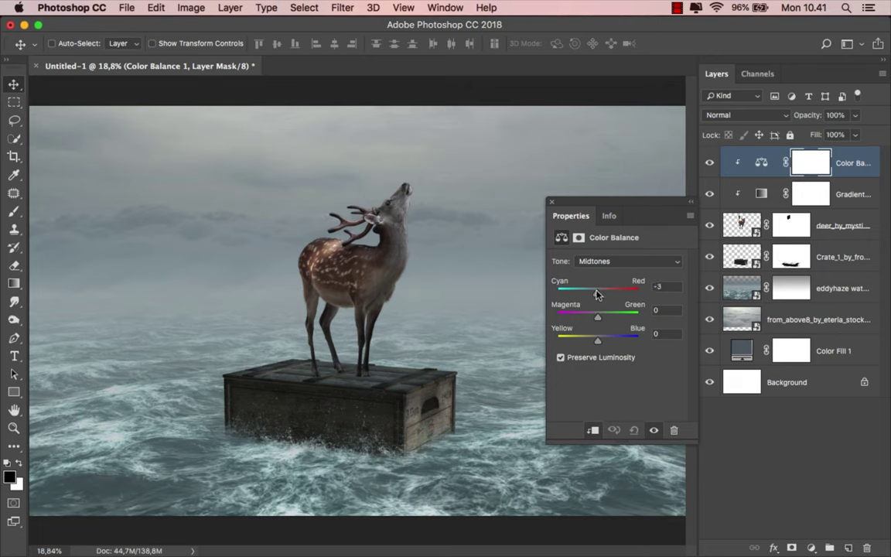
{"action": "left_click_drag", "start_coordinate": [598, 292], "coordinate": [596, 292]}
{"action": "left_click_drag", "start_coordinate": [596, 344], "coordinate": [594, 344]}
{"action": "left_click", "coordinate": [633, 195]}
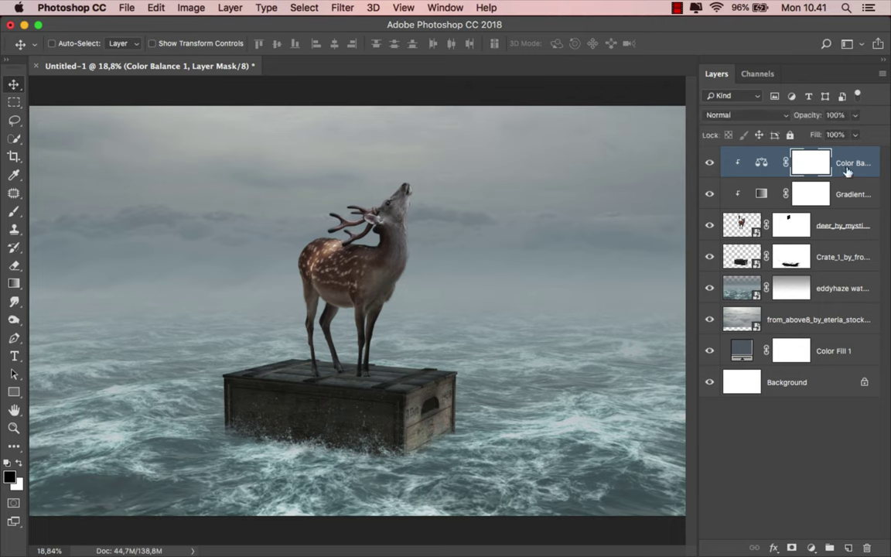
{"action": "key", "text": "ctrl+2"}
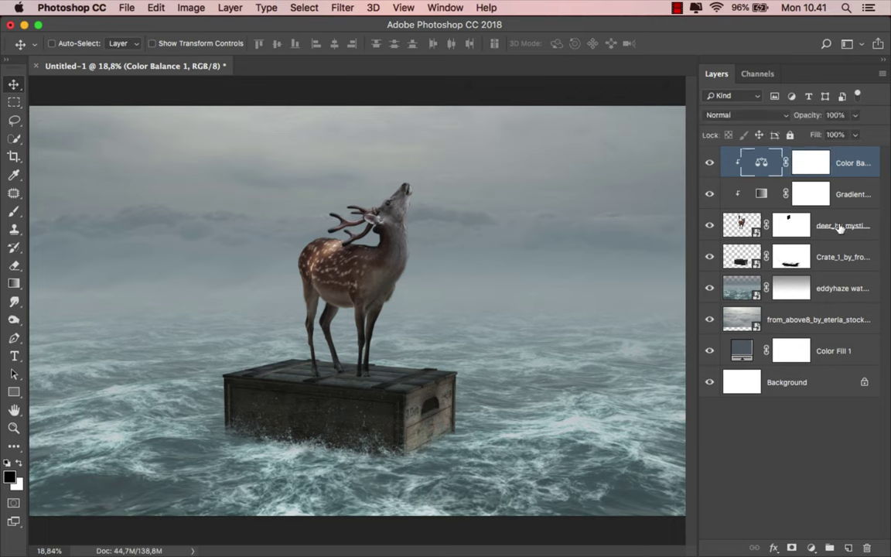
Add a new layer named 'shadow' clipped to the Crate_1_by_frozenstocks layer
{"action": "left_click", "coordinate": [840, 260]}
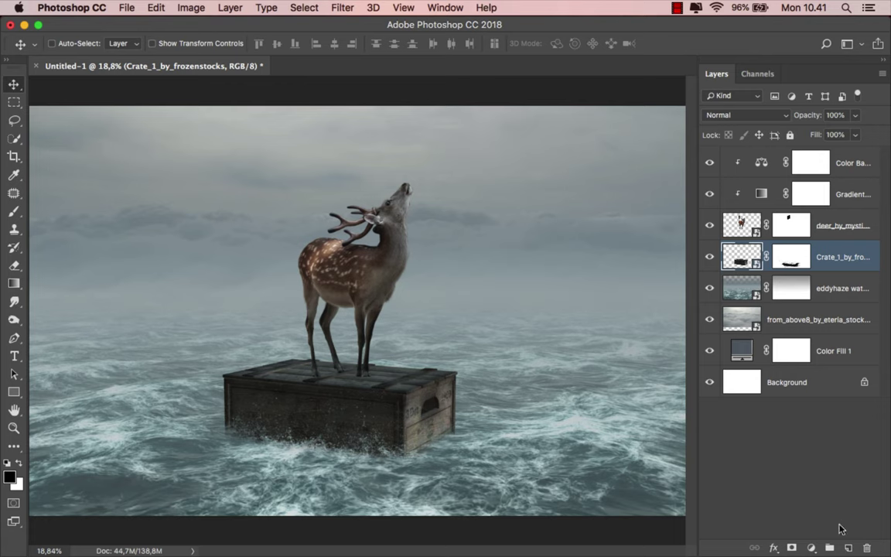
{"action": "left_click", "coordinate": [849, 547]}
{"action": "right_click", "coordinate": [812, 264]}
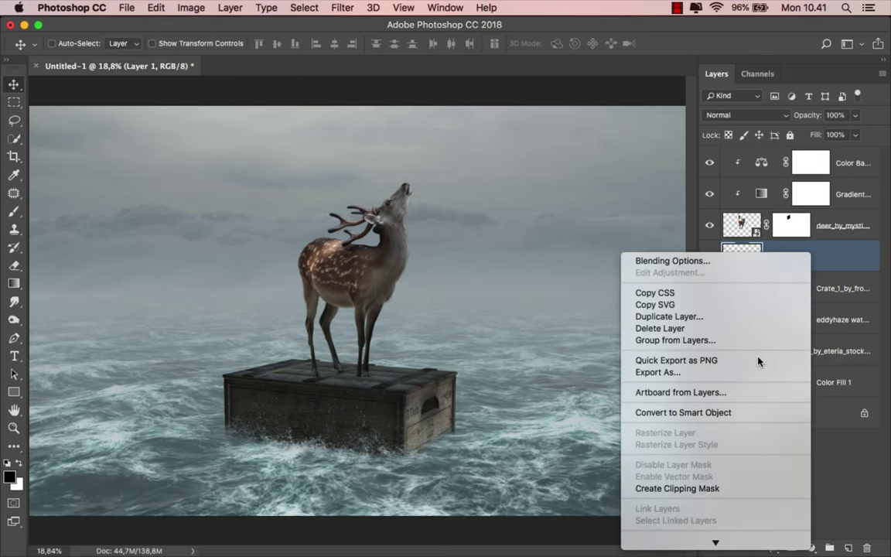
{"action": "left_click", "coordinate": [710, 489]}
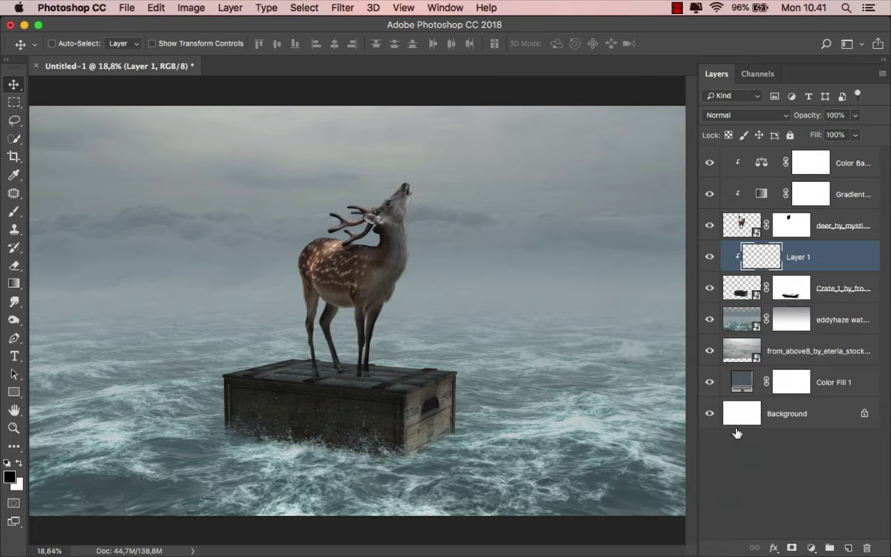
{"action": "type", "text": "shadow"}
{"action": "key", "text": "Return"}
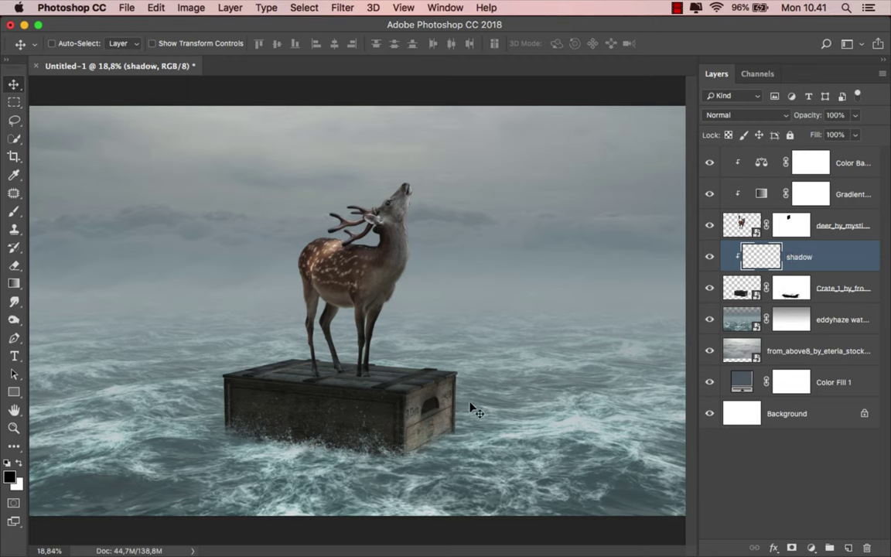
Choose the Brush tool with a soft round brush preset
{"action": "left_click", "coordinate": [18, 212]}
{"action": "left_click", "coordinate": [46, 209]}
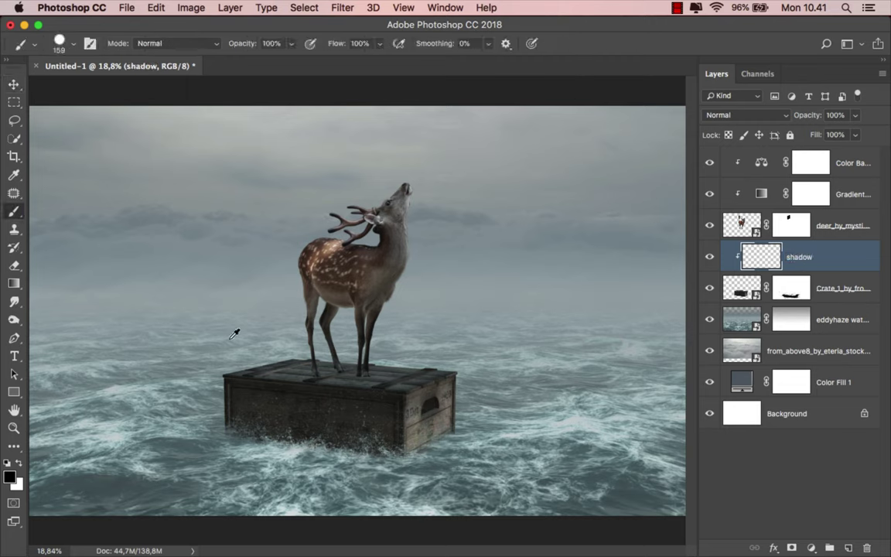
{"action": "scroll", "coordinate": [234, 333], "scroll_direction": "up", "scroll_amount": 5}
{"action": "right_click", "coordinate": [399, 267]}
{"action": "left_click", "coordinate": [452, 427]}
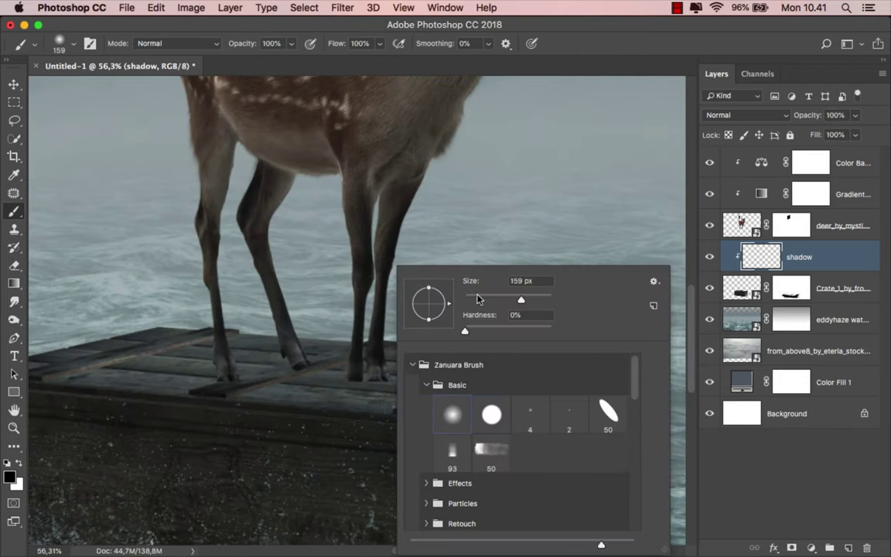
{"action": "key", "text": "Return"}
Shrink the brush to 24 px and paint a dark shadow beneath the deer's hooves
{"action": "scroll", "coordinate": [334, 352], "scroll_direction": "up", "scroll_amount": 2}
{"action": "scroll", "coordinate": [362, 376], "scroll_direction": "up", "scroll_amount": 2}
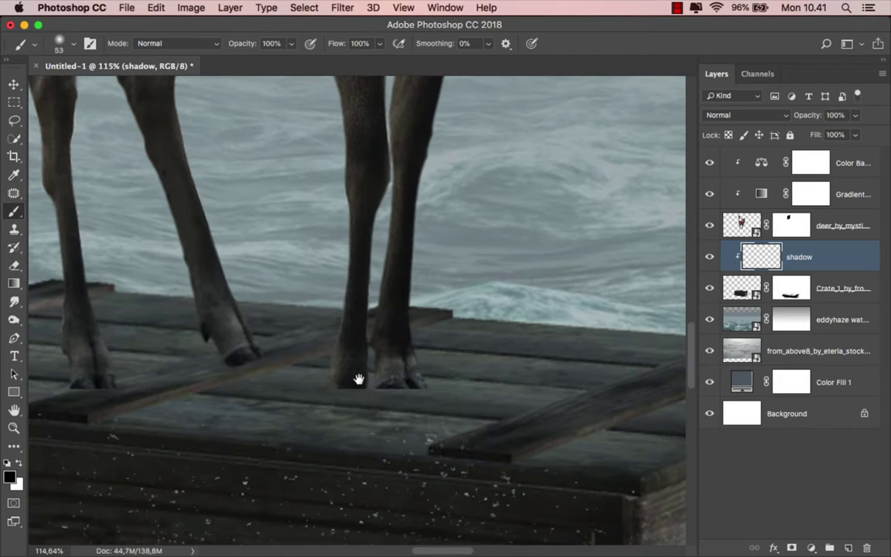
{"action": "scroll", "coordinate": [425, 378], "scroll_direction": "left", "scroll_amount": 3}
{"action": "left_click_drag", "start_coordinate": [507, 375], "coordinate": [495, 376]}
{"action": "scroll", "coordinate": [388, 399], "scroll_direction": "left", "scroll_amount": 2}
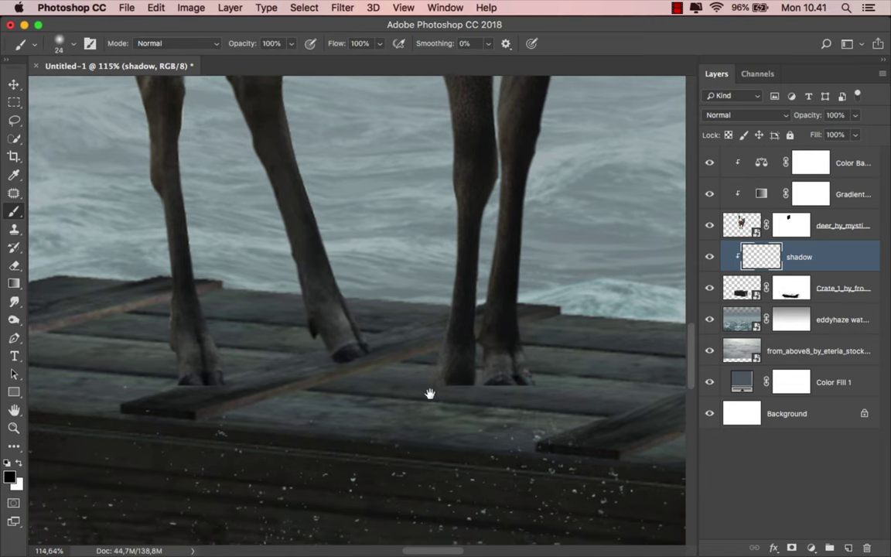
{"action": "scroll", "coordinate": [519, 374], "scroll_direction": "up", "scroll_amount": 1}
{"action": "mouse_move", "coordinate": [526, 378]}
{"action": "left_mouse_down"}
{"action": "mouse_move", "coordinate": [339, 378]}
{"action": "mouse_move", "coordinate": [501, 381]}
{"action": "mouse_move", "coordinate": [439, 381]}
{"action": "left_mouse_up"}
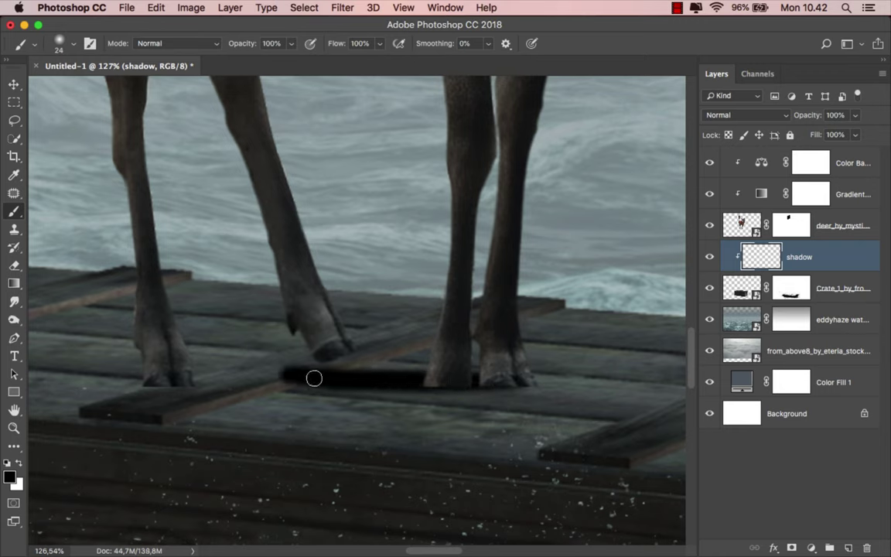
With a smaller 30% opacity eraser, soften the shadow band under the front hooves
{"action": "left_click", "coordinate": [16, 265]}
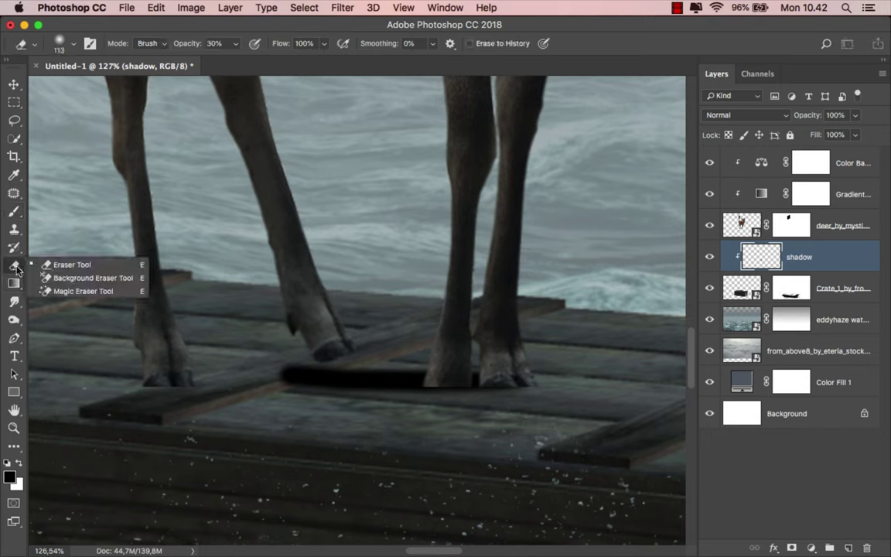
{"action": "left_click", "coordinate": [71, 265]}
{"action": "left_click", "coordinate": [214, 43]}
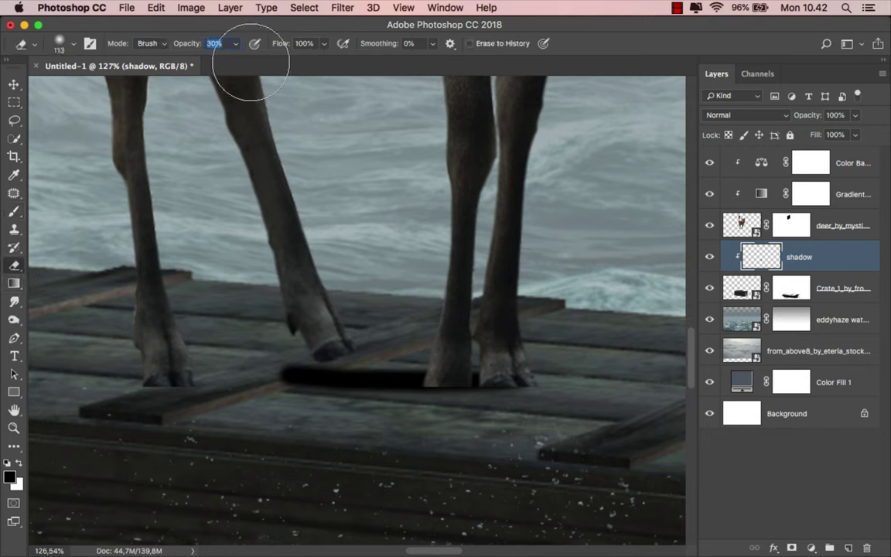
{"action": "key", "text": "Return"}
{"action": "key", "text": "bracketleft"}
{"action": "key", "text": "bracketleft"}
{"action": "key", "text": "bracketleft"}
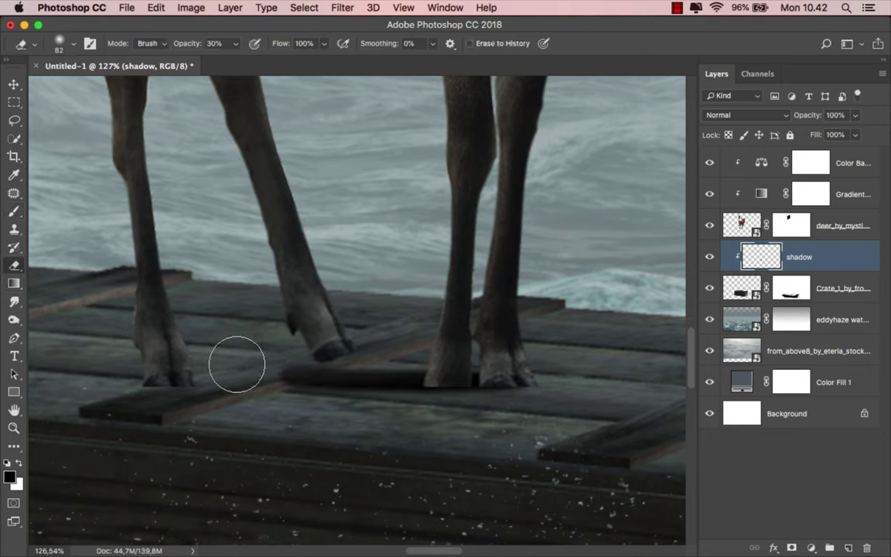
{"action": "left_click_drag", "start_coordinate": [287, 376], "coordinate": [332, 378]}
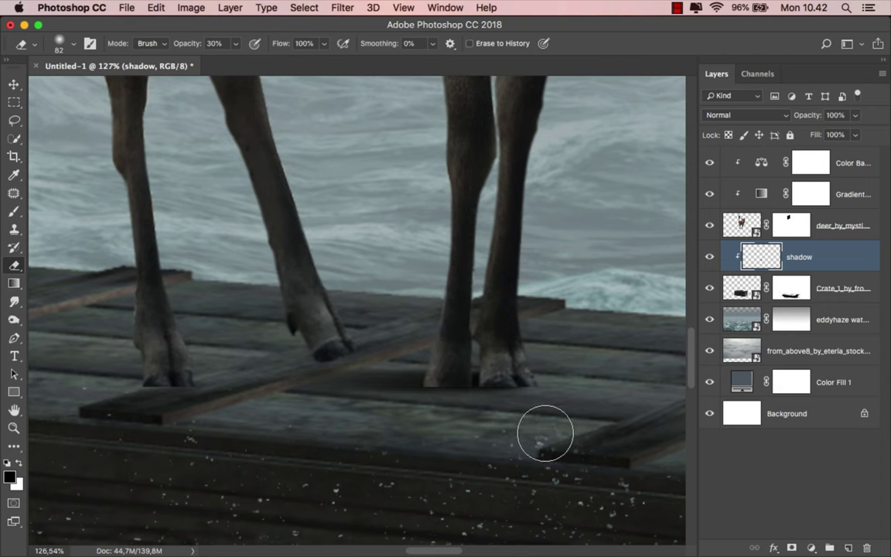
{"action": "scroll", "coordinate": [543, 432], "scroll_direction": "down", "scroll_amount": 3}
{"action": "scroll", "coordinate": [521, 412], "scroll_direction": "up", "scroll_amount": 2}
{"action": "key", "text": "bracketleft"}
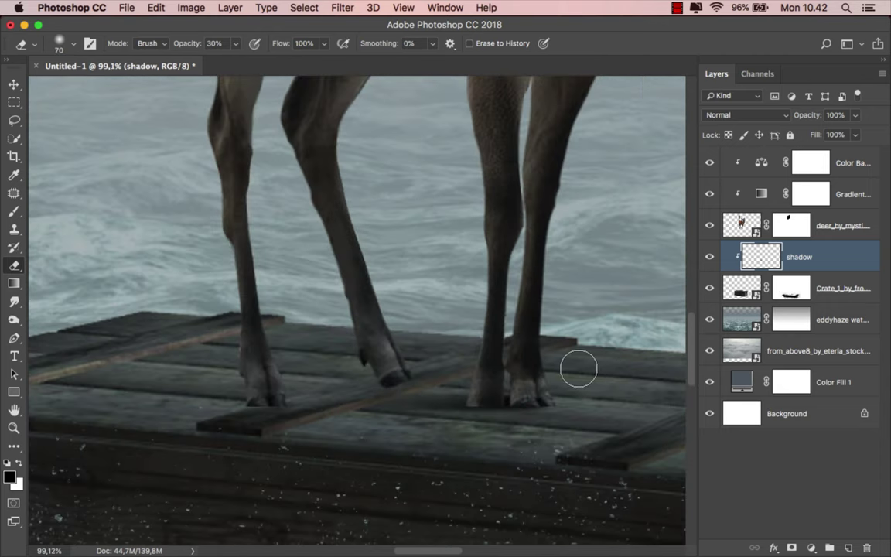
Paint more shadow left of the hoof, then lighten it with the eraser
{"action": "key", "text": "b"}
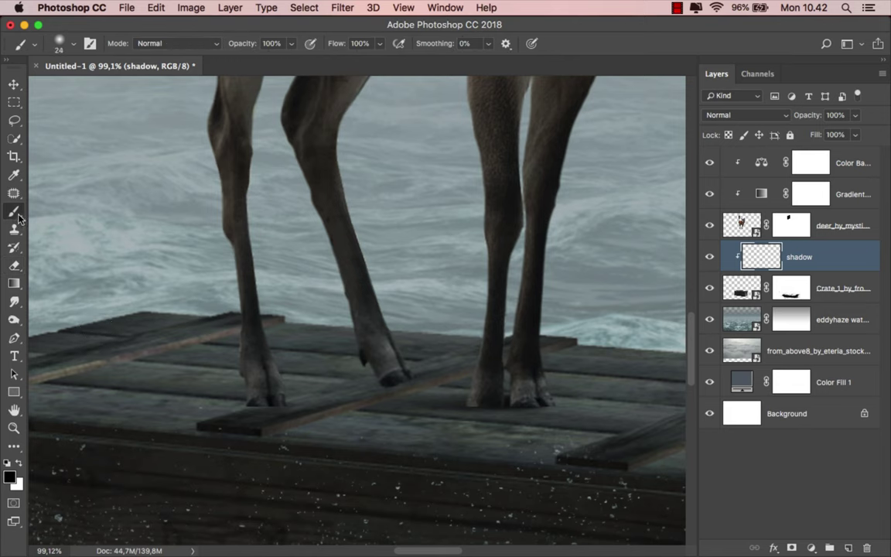
{"action": "scroll", "coordinate": [387, 371], "scroll_direction": "up", "scroll_amount": 1}
{"action": "scroll", "coordinate": [424, 374], "scroll_direction": "up", "scroll_amount": 4}
{"action": "mouse_move", "coordinate": [387, 369]}
{"action": "left_mouse_down"}
{"action": "mouse_move", "coordinate": [155, 352]}
{"action": "mouse_move", "coordinate": [390, 370]}
{"action": "left_mouse_up"}
{"action": "scroll", "coordinate": [394, 370], "scroll_direction": "down", "scroll_amount": 3}
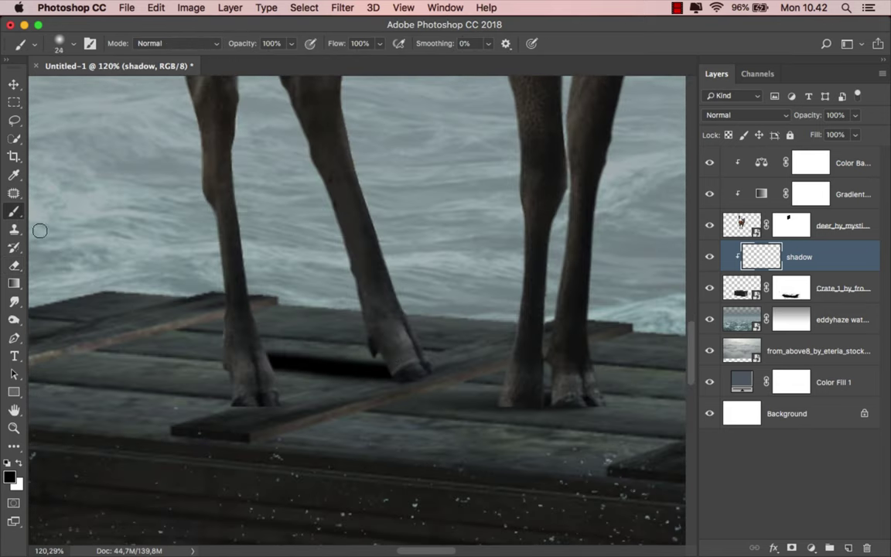
{"action": "left_click", "coordinate": [14, 265]}
{"action": "scroll", "coordinate": [379, 329], "scroll_direction": "up", "scroll_amount": 1}
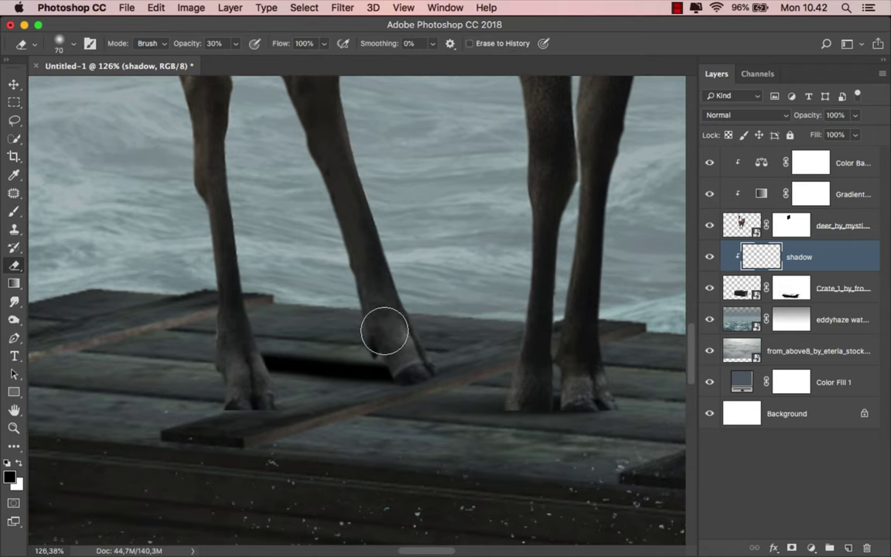
{"action": "left_click_drag", "start_coordinate": [173, 350], "coordinate": [378, 412]}
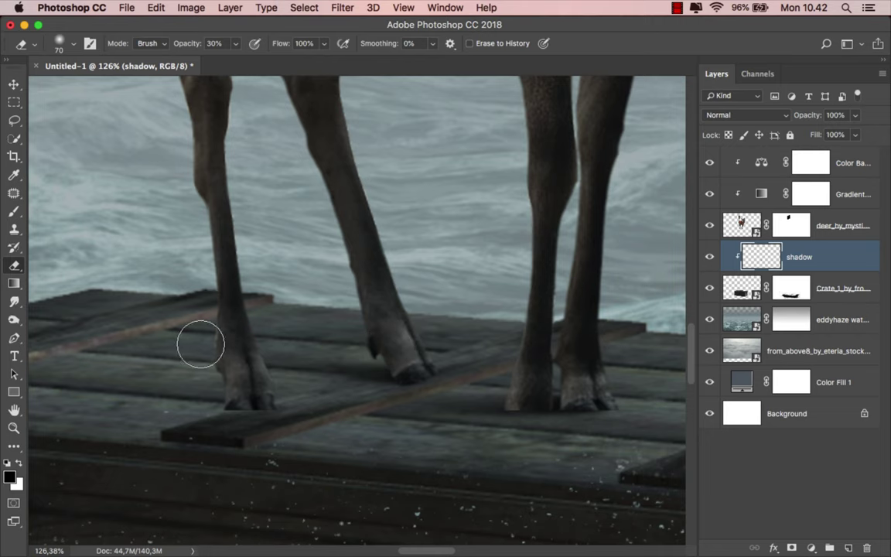
Paint a shadow band beside the left hooves and fade it with the eraser
{"action": "left_click_drag", "start_coordinate": [199, 342], "coordinate": [297, 329]}
{"action": "key", "text": "b"}
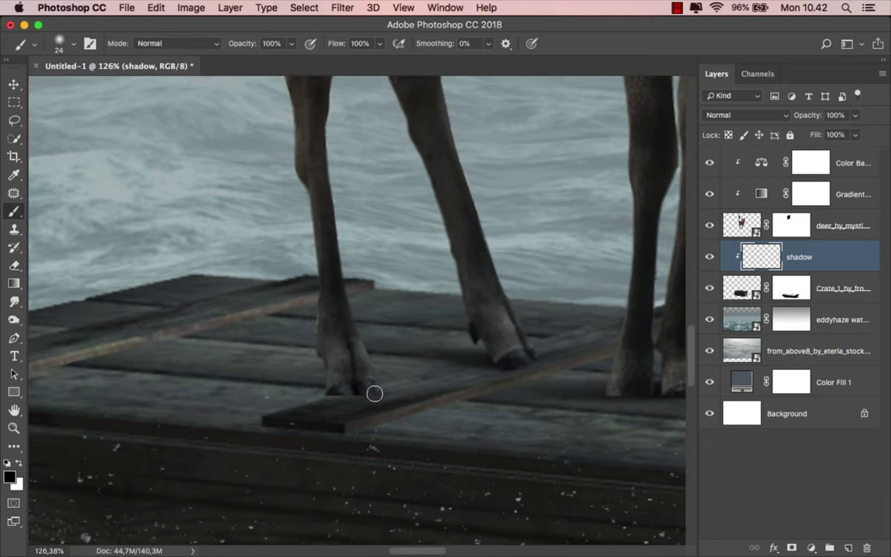
{"action": "mouse_move", "coordinate": [346, 390]}
{"action": "left_mouse_down"}
{"action": "mouse_move", "coordinate": [209, 380]}
{"action": "mouse_move", "coordinate": [343, 387]}
{"action": "left_mouse_up"}
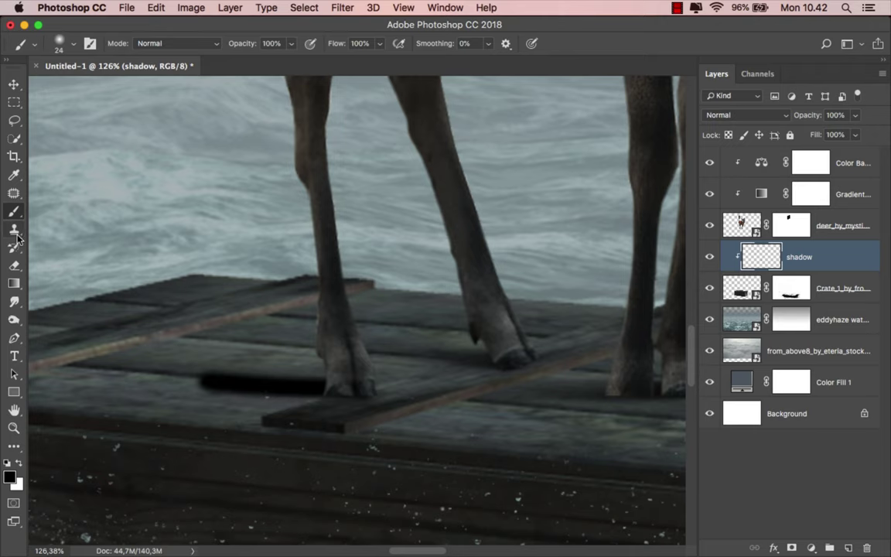
{"action": "left_click", "coordinate": [14, 265]}
{"action": "scroll", "coordinate": [315, 362], "scroll_direction": "up", "scroll_amount": 2}
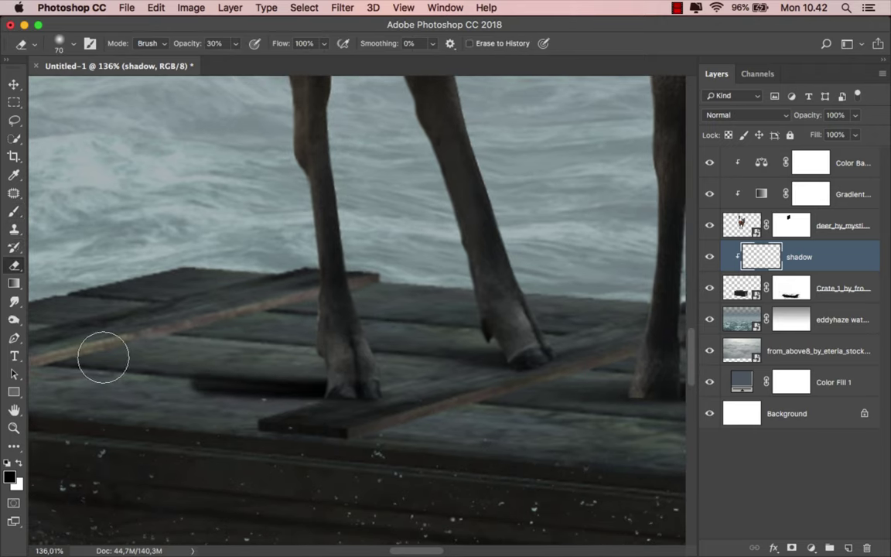
{"action": "mouse_move", "coordinate": [103, 357]}
{"action": "left_mouse_down"}
{"action": "mouse_move", "coordinate": [298, 348]}
{"action": "mouse_move", "coordinate": [312, 362]}
{"action": "mouse_move", "coordinate": [330, 433]}
{"action": "mouse_move", "coordinate": [368, 440]}
{"action": "left_mouse_up"}
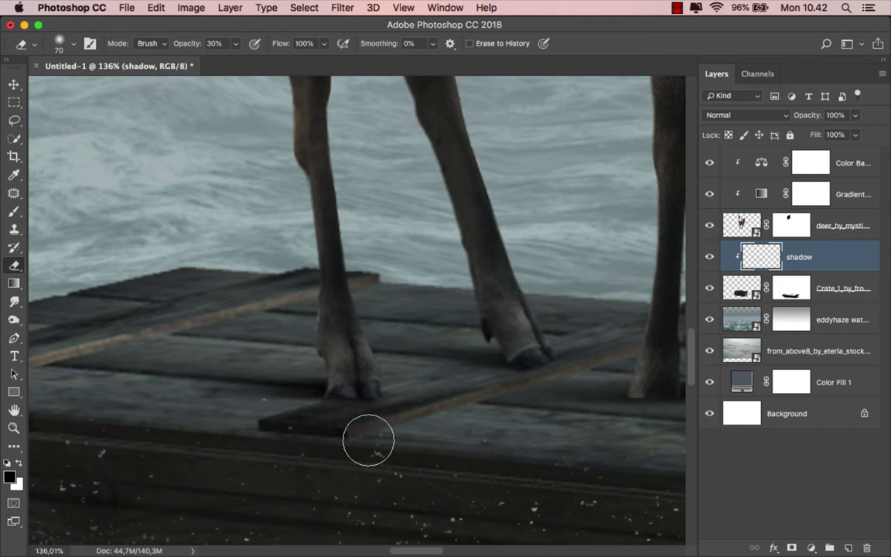
{"action": "scroll", "coordinate": [232, 373], "scroll_direction": "down", "scroll_amount": 3}
{"action": "scroll", "coordinate": [247, 374], "scroll_direction": "down", "scroll_amount": 4}
{"action": "scroll", "coordinate": [314, 367], "scroll_direction": "up", "scroll_amount": 1}
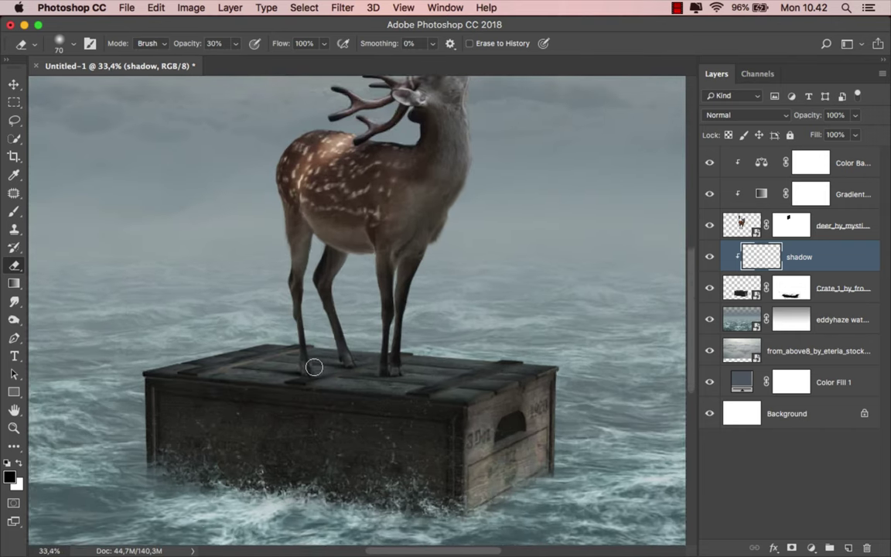
{"action": "scroll", "coordinate": [314, 367], "scroll_direction": "up", "scroll_amount": 2}
{"action": "scroll", "coordinate": [251, 355], "scroll_direction": "up", "scroll_amount": 1}
Set the brush to 6% opacity, enlarge it, and paint faint shadow across the crate top
{"action": "left_click", "coordinate": [14, 211]}
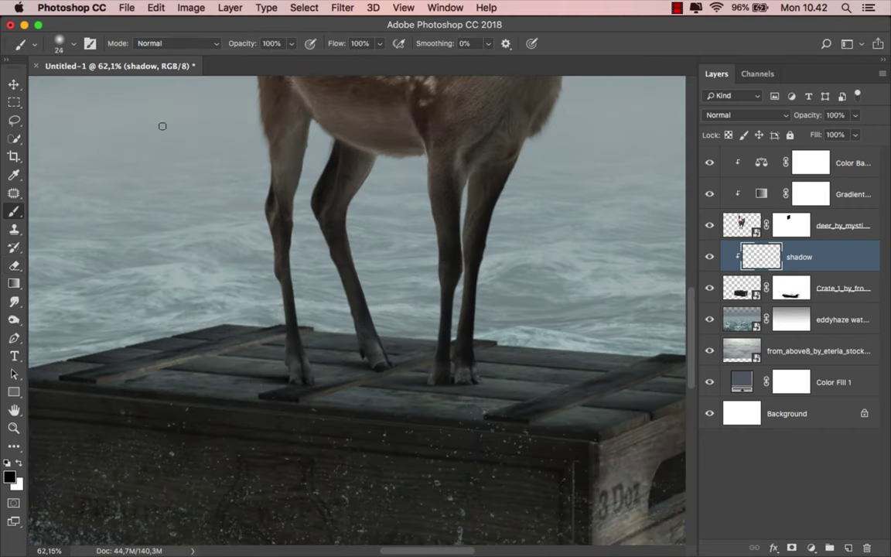
{"action": "left_click", "coordinate": [291, 45]}
{"action": "left_click_drag", "start_coordinate": [235, 63], "coordinate": [209, 61]}
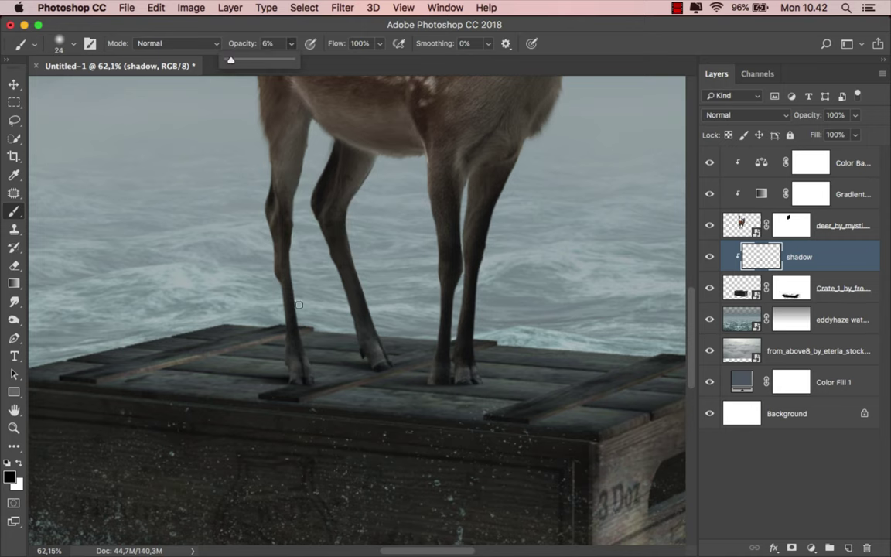
{"action": "scroll", "coordinate": [386, 364], "scroll_direction": "up", "scroll_amount": 3}
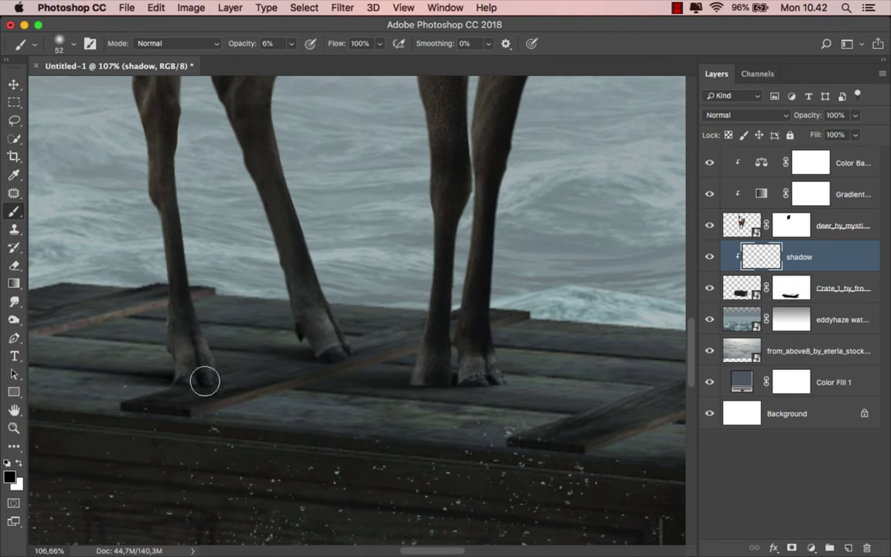
{"action": "scroll", "coordinate": [203, 379], "scroll_direction": "down", "scroll_amount": 3}
{"action": "mouse_move", "coordinate": [395, 382]}
{"action": "left_mouse_down"}
{"action": "mouse_move", "coordinate": [410, 382]}
{"action": "mouse_move", "coordinate": [384, 364]}
{"action": "mouse_move", "coordinate": [279, 372]}
{"action": "mouse_move", "coordinate": [345, 383]}
{"action": "left_mouse_up"}
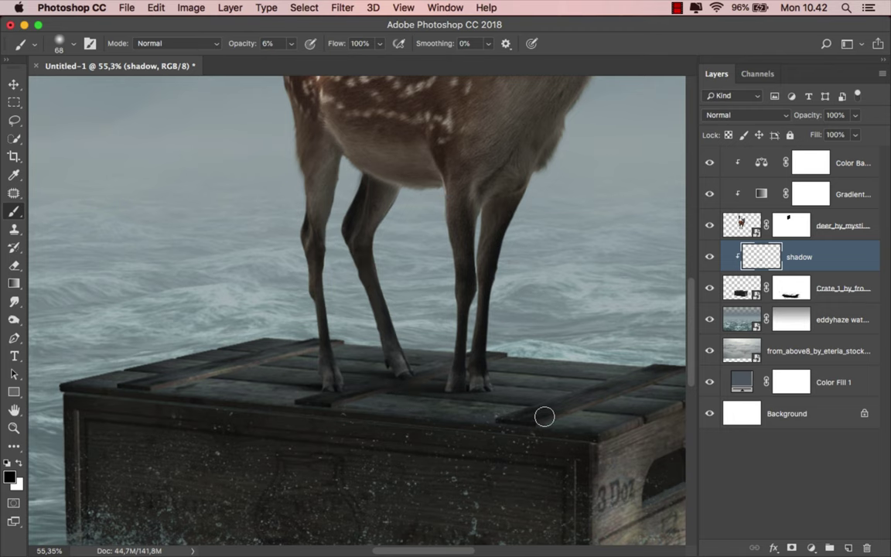
{"action": "left_click_drag", "start_coordinate": [543, 414], "coordinate": [324, 394]}
Fit the image in view and toggle the shadow layer to compare
{"action": "key", "text": "ctrl+0"}
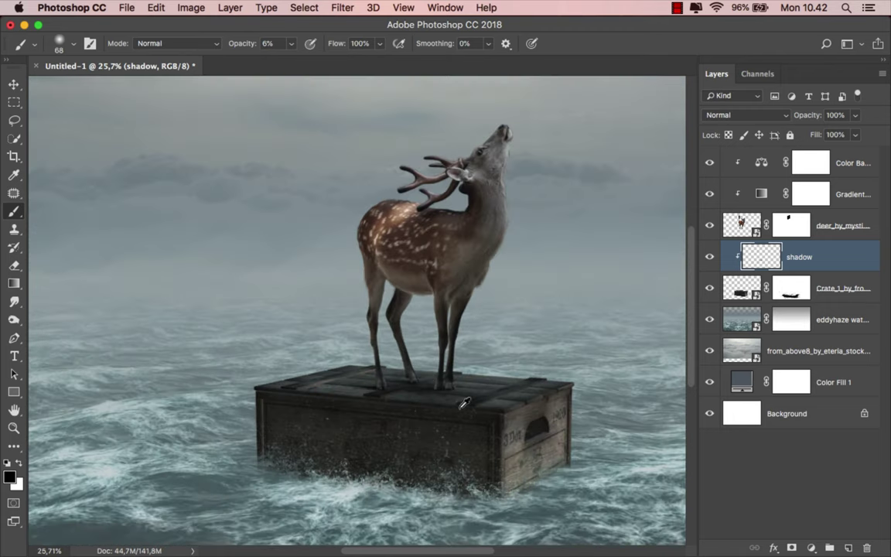
{"action": "left_click", "coordinate": [710, 256]}
{"action": "left_click", "coordinate": [710, 256]}
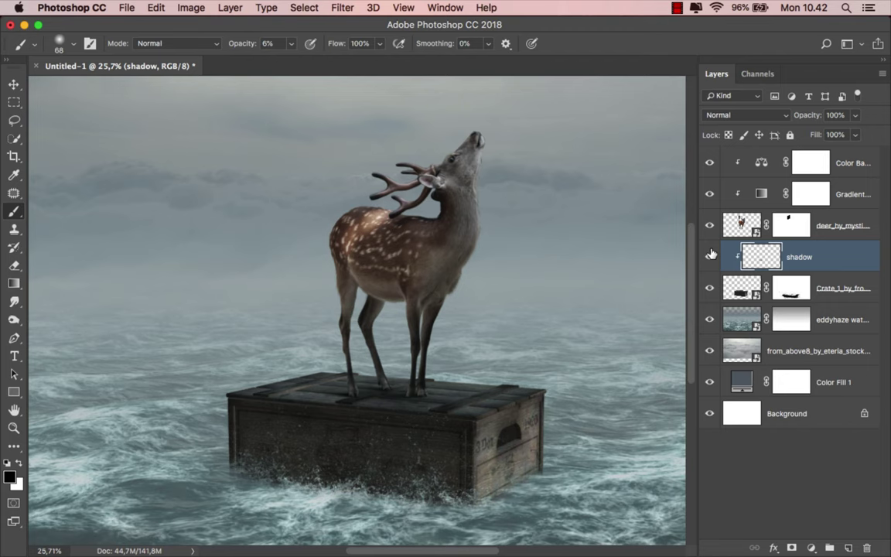
{"action": "scroll", "coordinate": [583, 274], "scroll_direction": "down", "scroll_amount": 2}
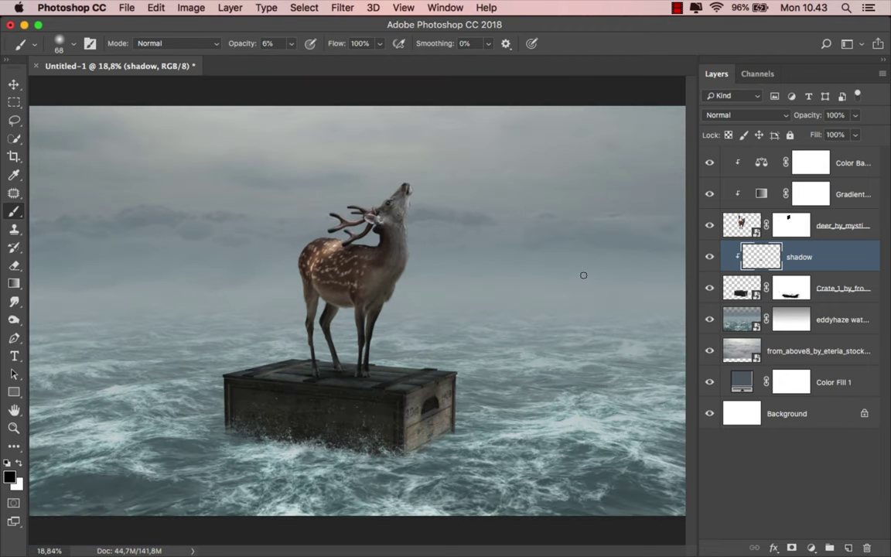
Add an Exposure adjustment clipped to the eddyhaze layer with Gamma 0.71
{"action": "key", "text": "v"}
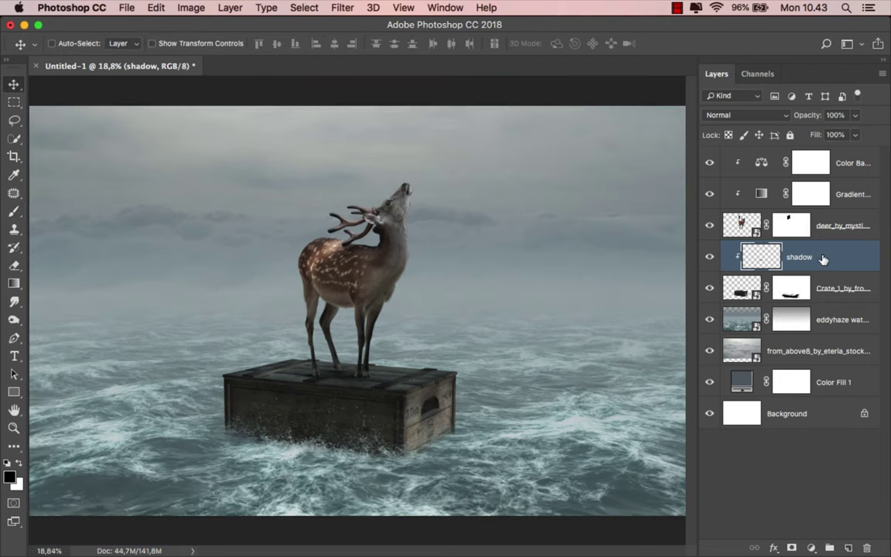
{"action": "left_click", "coordinate": [828, 317]}
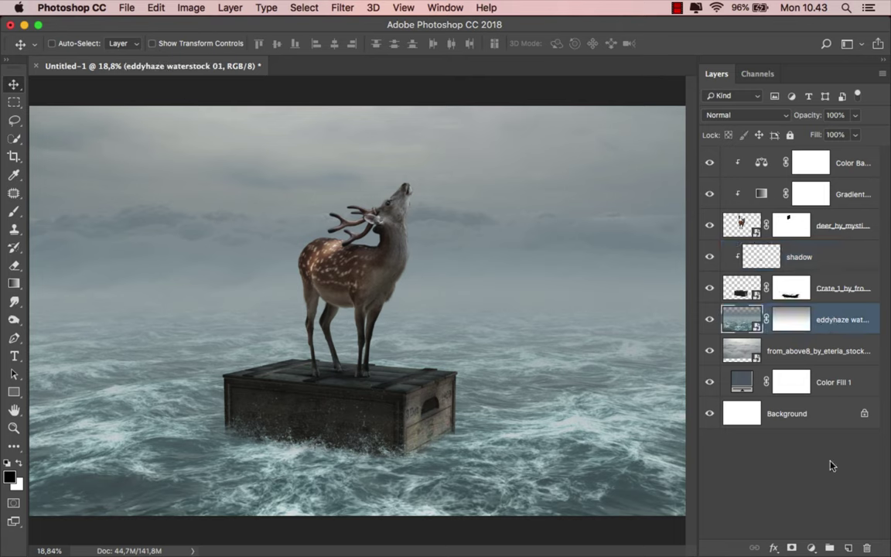
{"action": "left_click", "coordinate": [813, 546]}
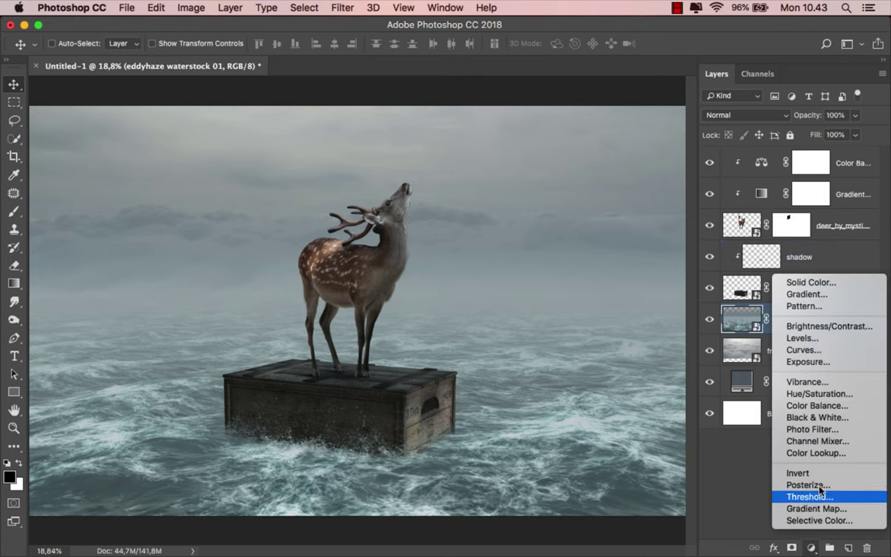
{"action": "left_click", "coordinate": [834, 362]}
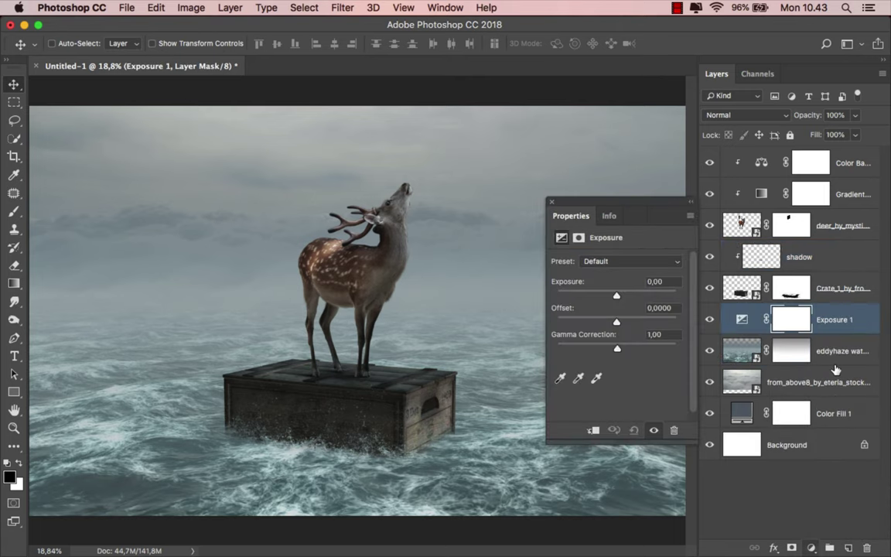
{"action": "left_click", "coordinate": [593, 430]}
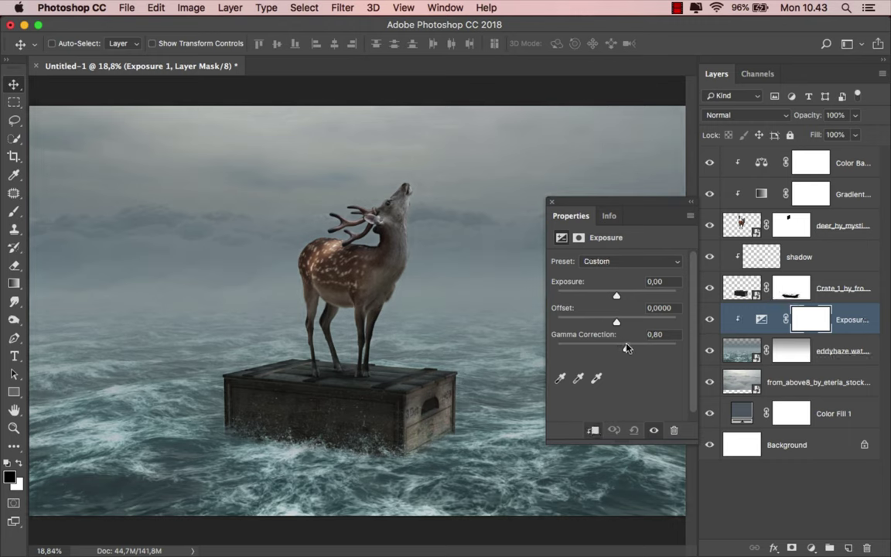
{"action": "left_click_drag", "start_coordinate": [626, 348], "coordinate": [628, 348]}
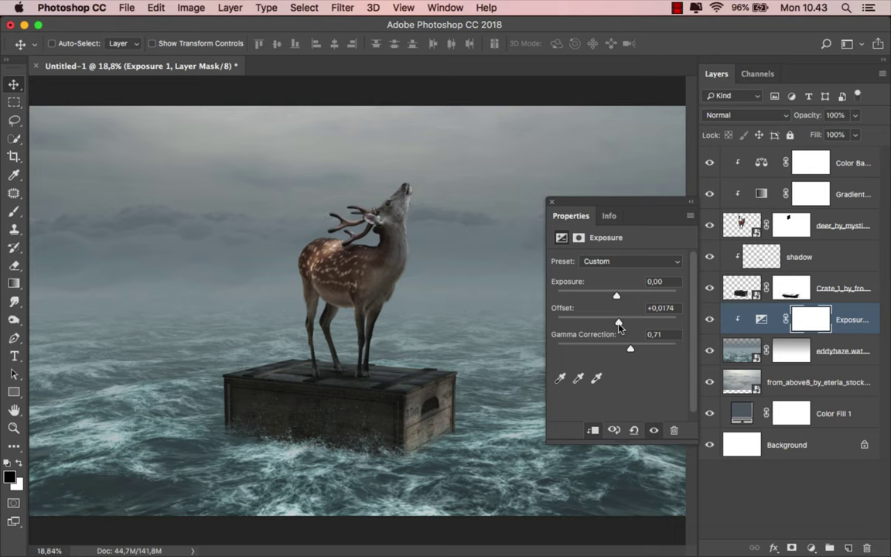
{"action": "left_click", "coordinate": [711, 320]}
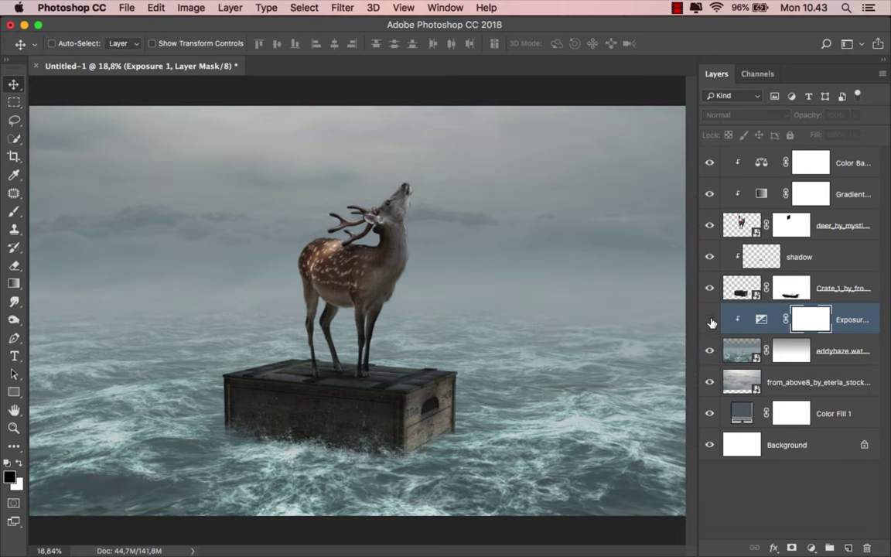
{"action": "left_click", "coordinate": [711, 319]}
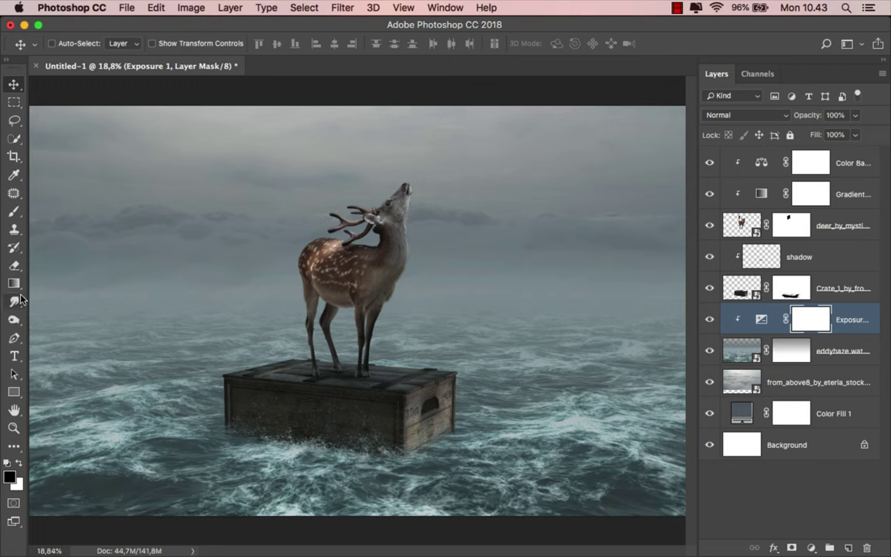
Draw a vertical gradient on the Exposure mask so the darkening fades toward the horizon
{"action": "left_click_drag", "start_coordinate": [14, 283], "coordinate": [55, 252]}
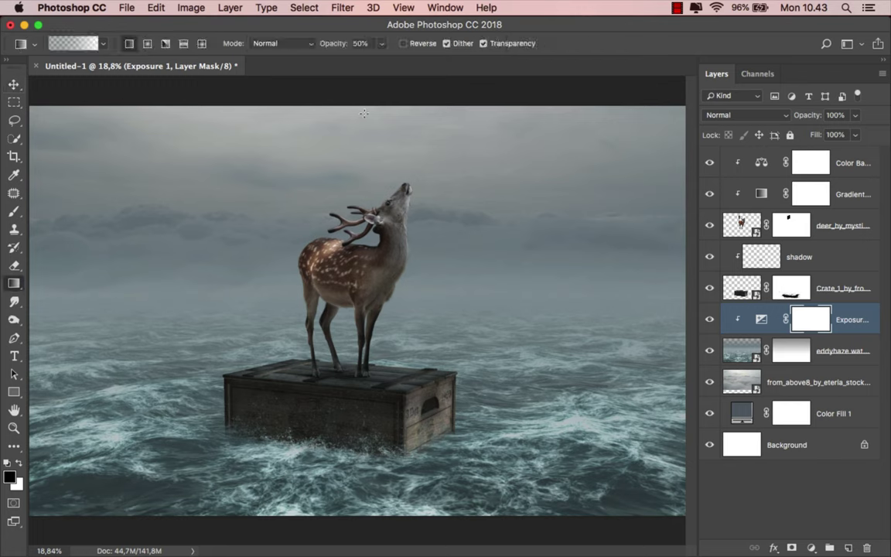
{"action": "left_click_drag", "start_coordinate": [359, 114], "coordinate": [360, 412]}
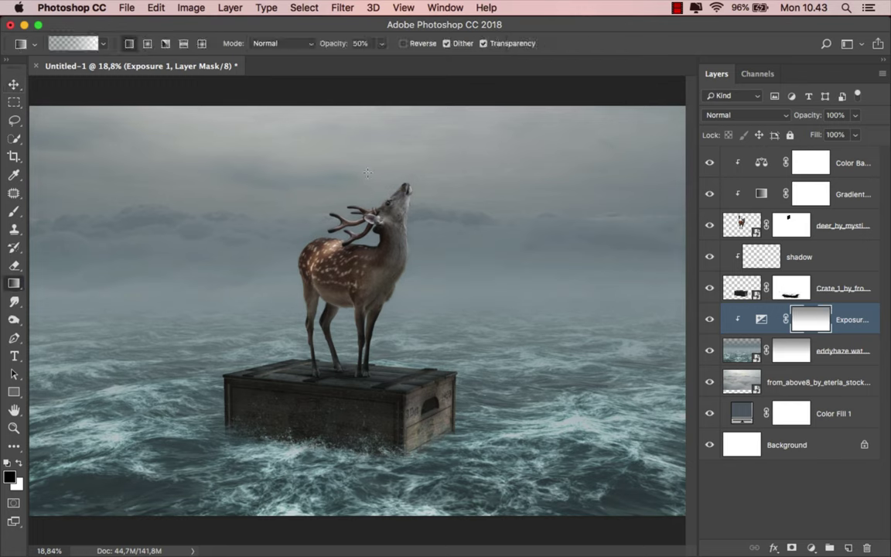
{"action": "left_click_drag", "start_coordinate": [379, 104], "coordinate": [373, 458]}
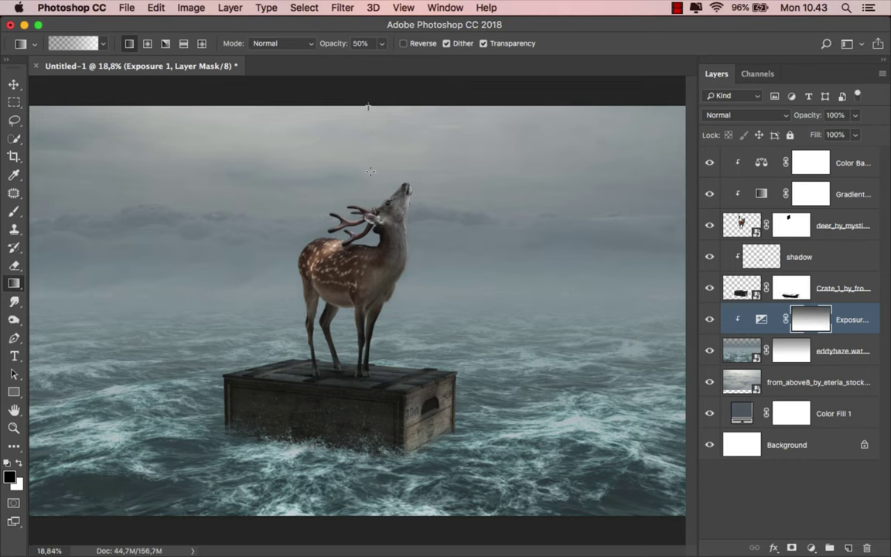
{"action": "left_click_drag", "start_coordinate": [370, 172], "coordinate": [370, 404]}
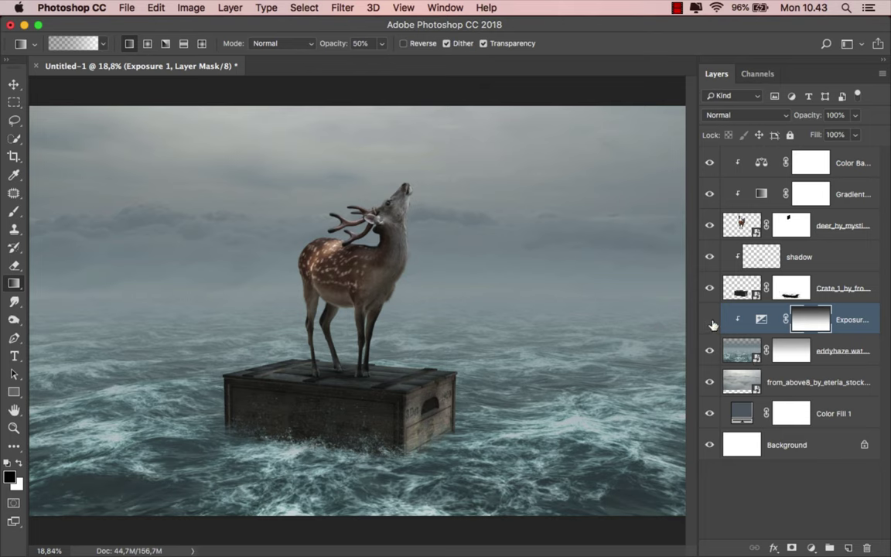
{"action": "left_click", "coordinate": [710, 321]}
{"action": "left_click", "coordinate": [710, 322]}
{"action": "left_click", "coordinate": [752, 322]}
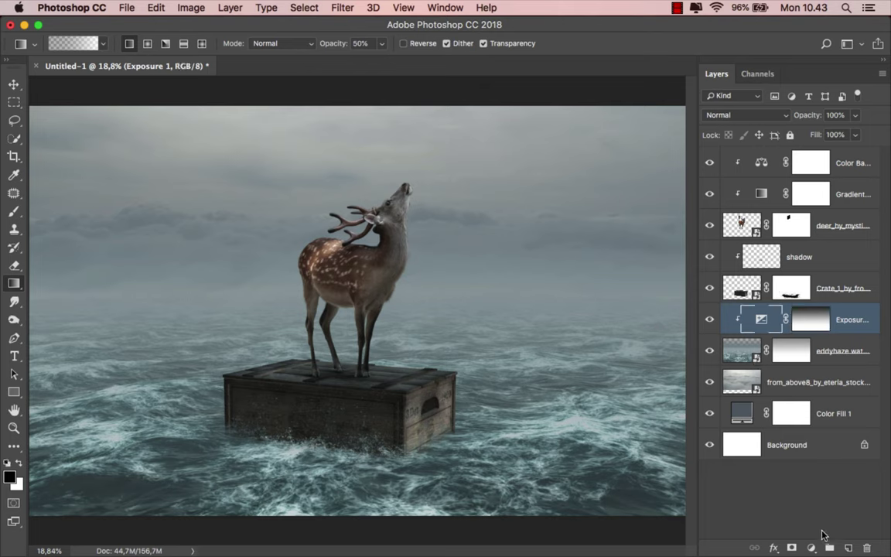
Add a clipped Hue/Saturation layer to the sea water with Hue +8 and Saturation −55
{"action": "left_click", "coordinate": [811, 547]}
{"action": "left_click", "coordinate": [755, 394]}
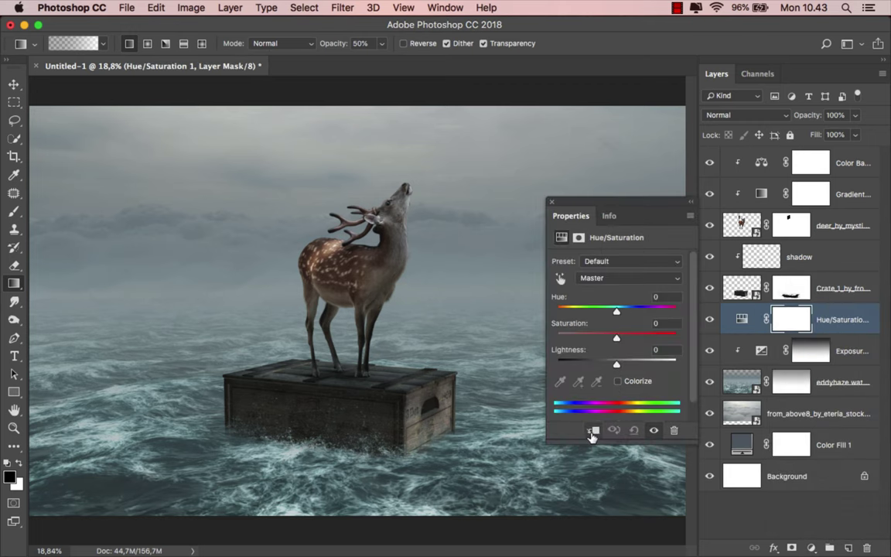
{"action": "left_click", "coordinate": [593, 432]}
{"action": "left_click_drag", "start_coordinate": [617, 341], "coordinate": [590, 342]}
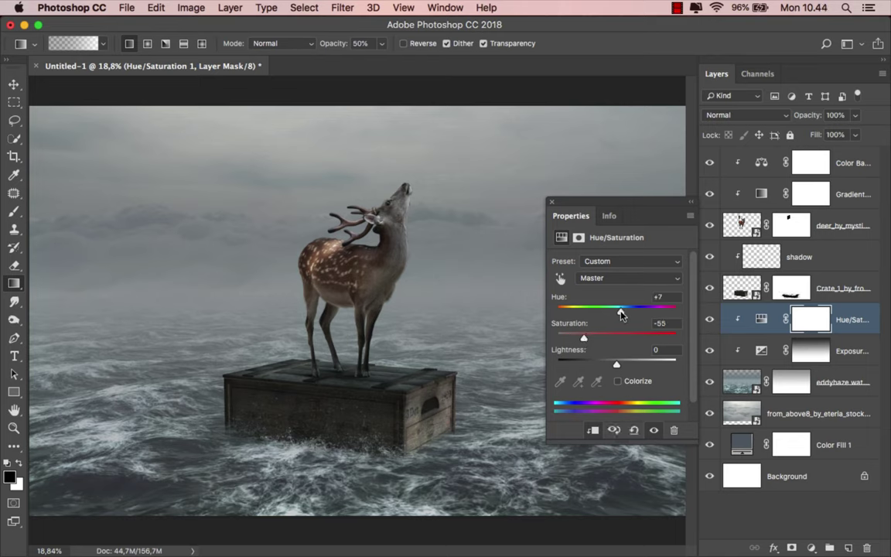
{"action": "left_click", "coordinate": [551, 205]}
{"action": "left_click", "coordinate": [763, 319]}
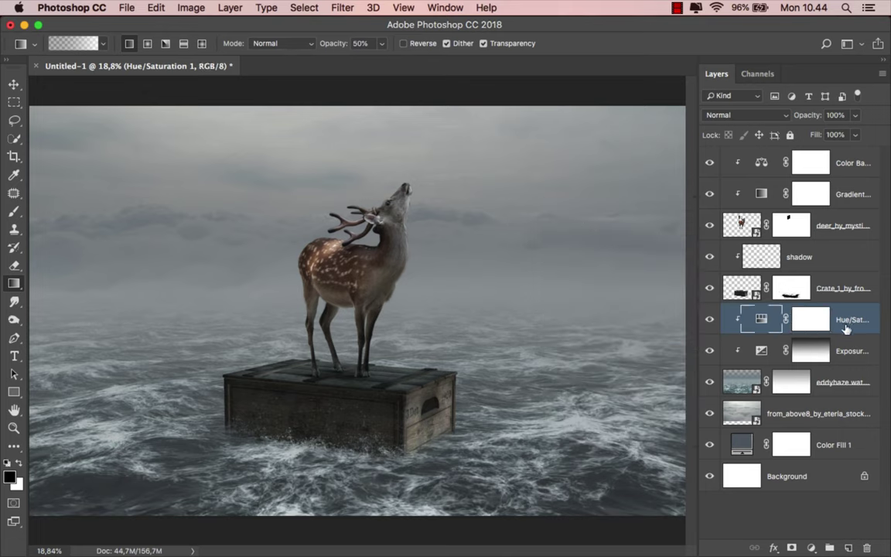
{"action": "left_click", "coordinate": [833, 412]}
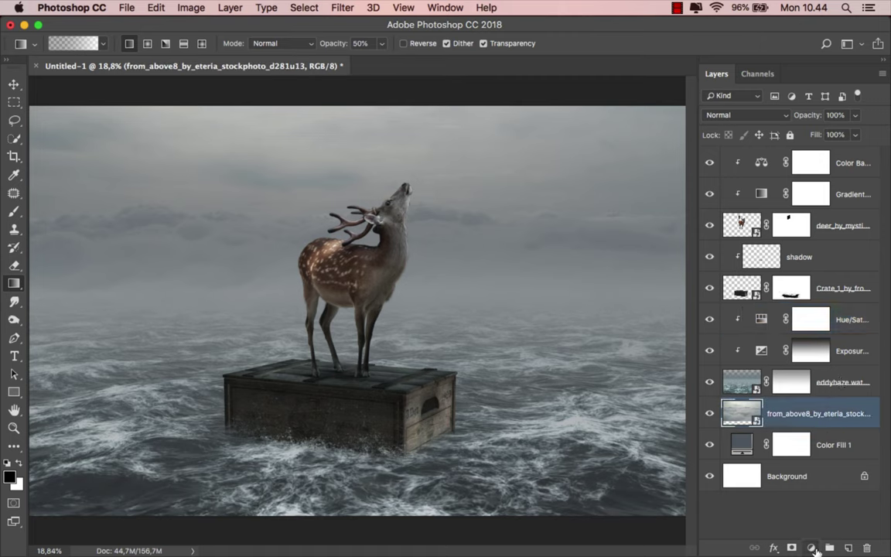
Add an Exposure adjustment of +0.31 clipped to the from_above8 background photo
{"action": "left_click", "coordinate": [811, 548]}
{"action": "left_click", "coordinate": [781, 388]}
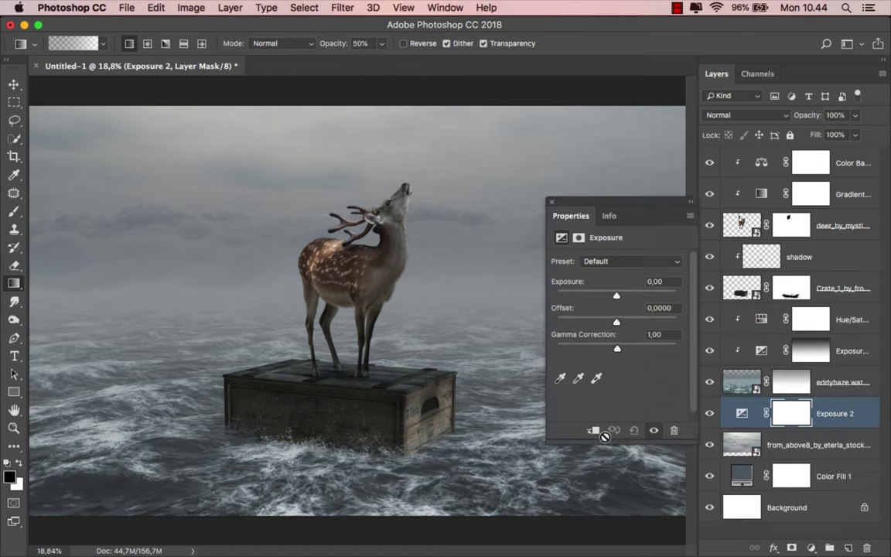
{"action": "left_click", "coordinate": [594, 429]}
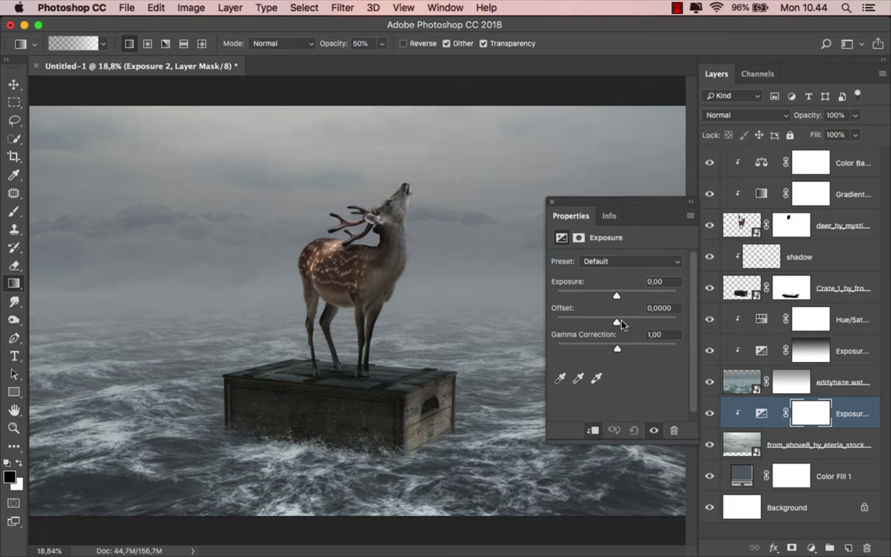
{"action": "left_click_drag", "start_coordinate": [617, 296], "coordinate": [620, 298]}
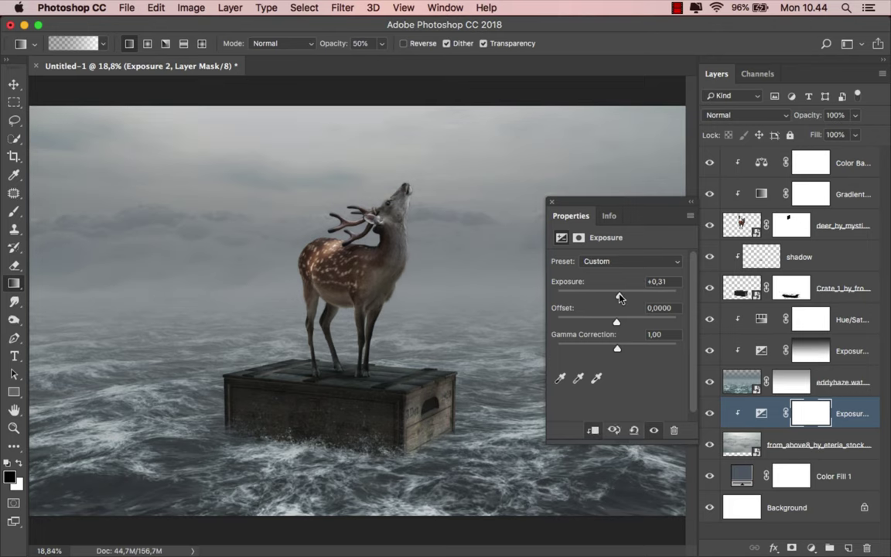
{"action": "left_click", "coordinate": [553, 202]}
{"action": "left_click", "coordinate": [762, 413]}
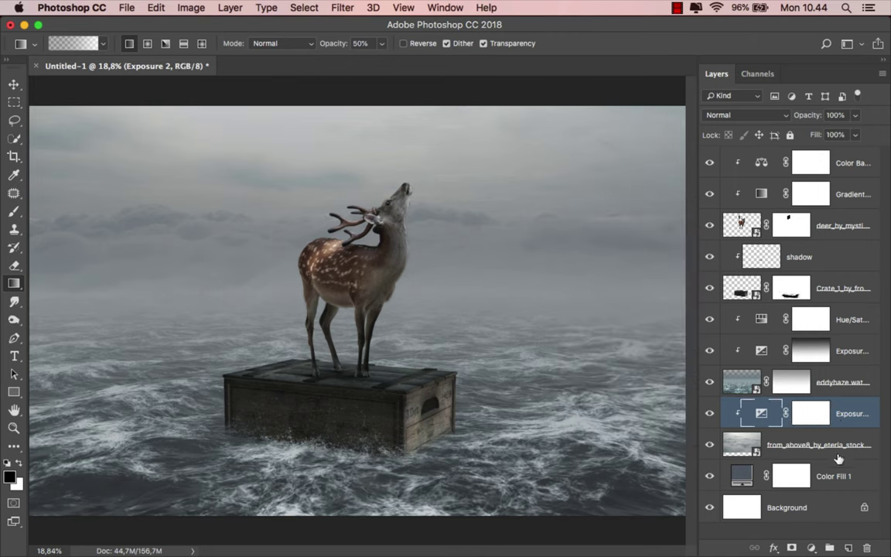
Add a clipped Hue/Saturation layer at Saturation −67 to mute the sky
{"action": "left_click", "coordinate": [812, 547]}
{"action": "left_click", "coordinate": [781, 392]}
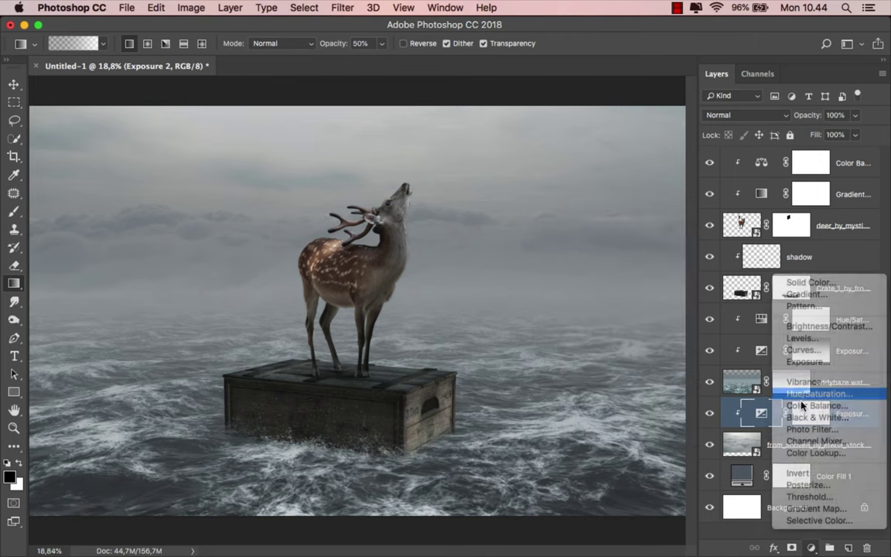
{"action": "left_click", "coordinate": [592, 430]}
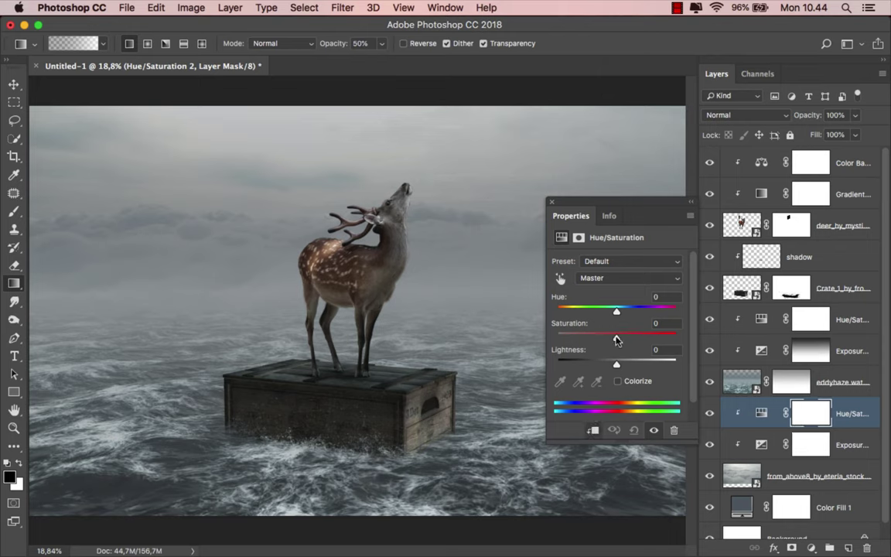
{"action": "left_click_drag", "start_coordinate": [617, 340], "coordinate": [582, 340]}
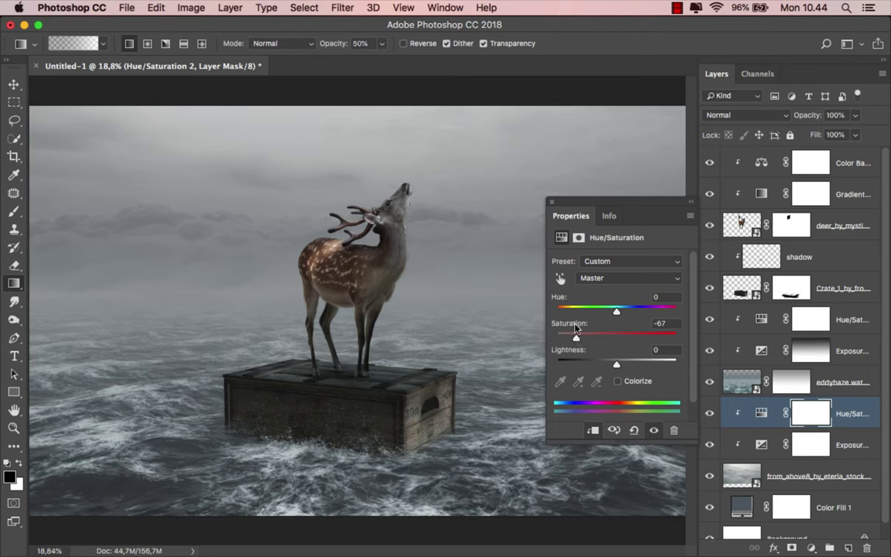
{"action": "left_click", "coordinate": [552, 203]}
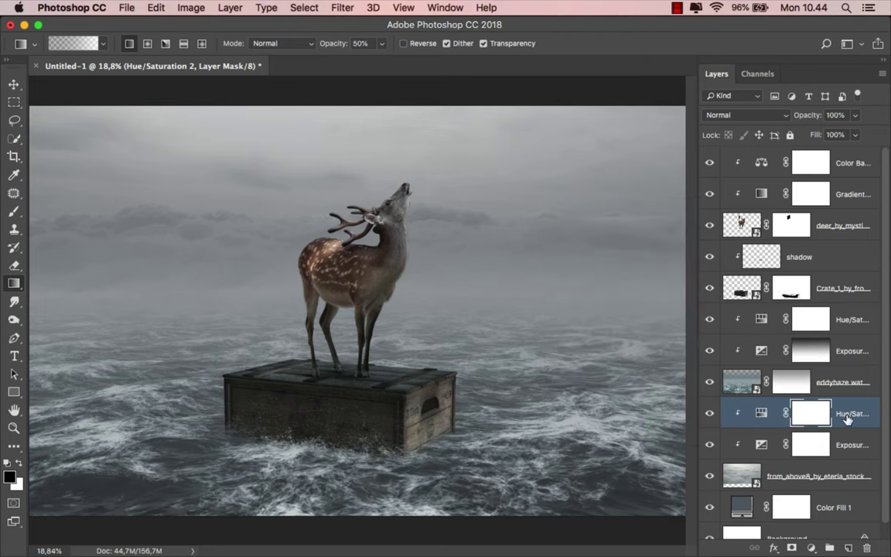
{"action": "left_click", "coordinate": [848, 416]}
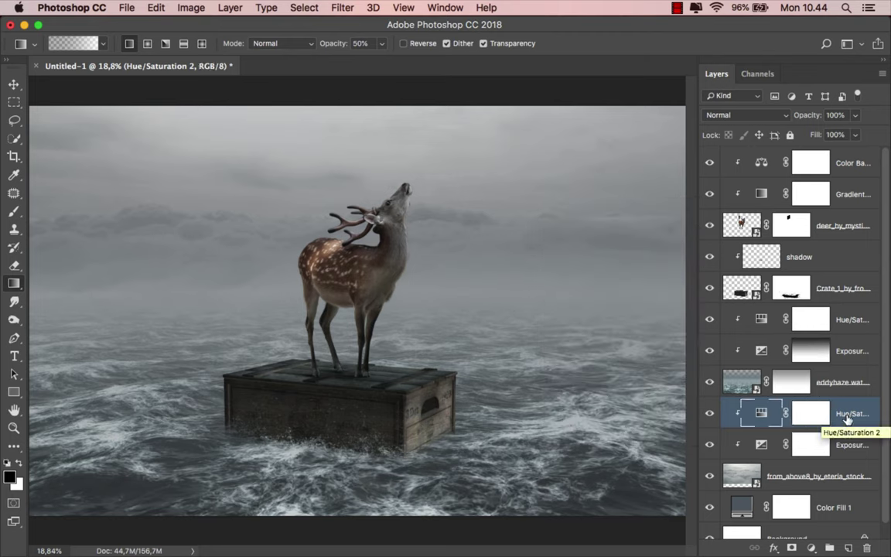
{"action": "left_click", "coordinate": [828, 223]}
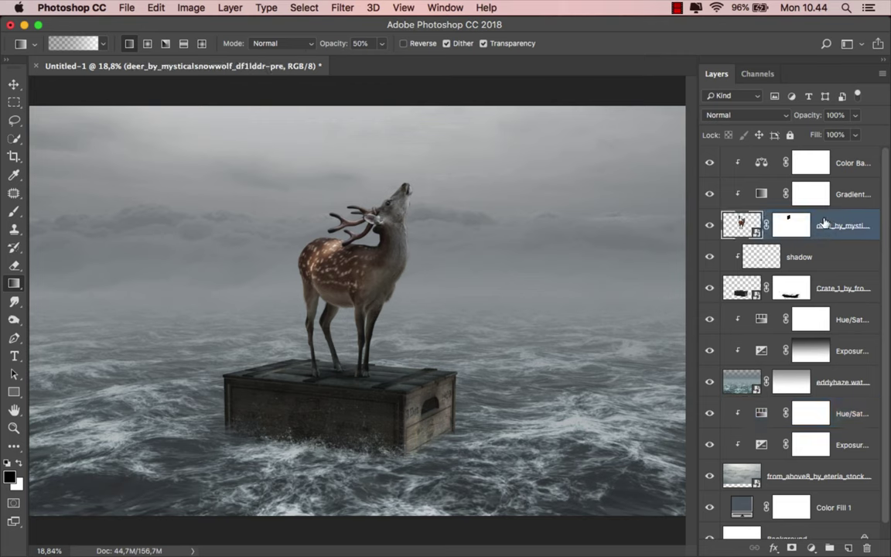
Give the deer layer an Inner Shadow in Linear Dodge (Add) blend mode
{"action": "left_click", "coordinate": [709, 224]}
{"action": "left_click", "coordinate": [709, 224]}
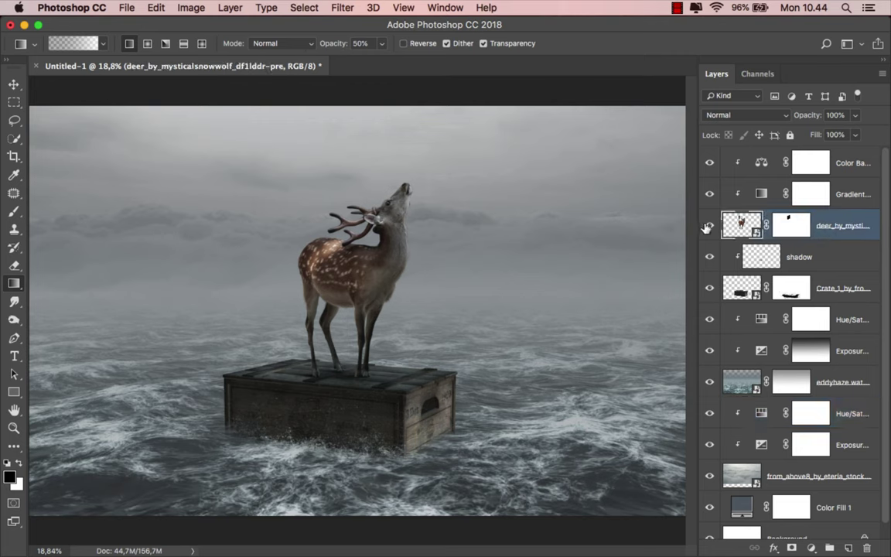
{"action": "right_click", "coordinate": [832, 225]}
{"action": "left_click", "coordinate": [803, 226]}
{"action": "left_click_drag", "start_coordinate": [450, 246], "coordinate": [589, 139]}
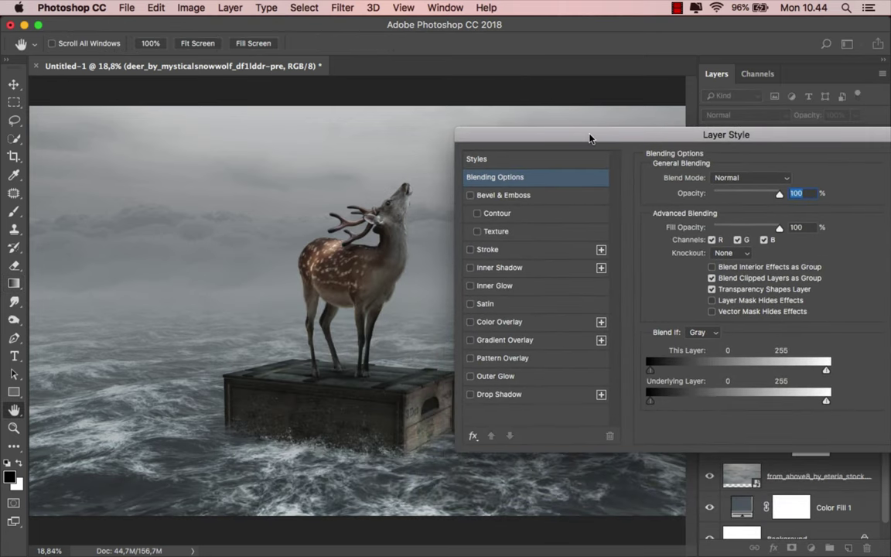
{"action": "left_click", "coordinate": [492, 268]}
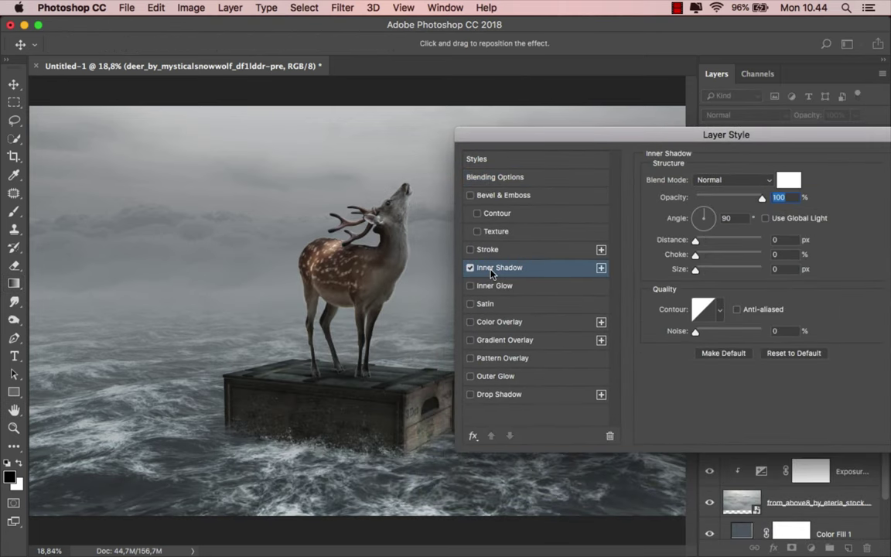
{"action": "left_click", "coordinate": [760, 186]}
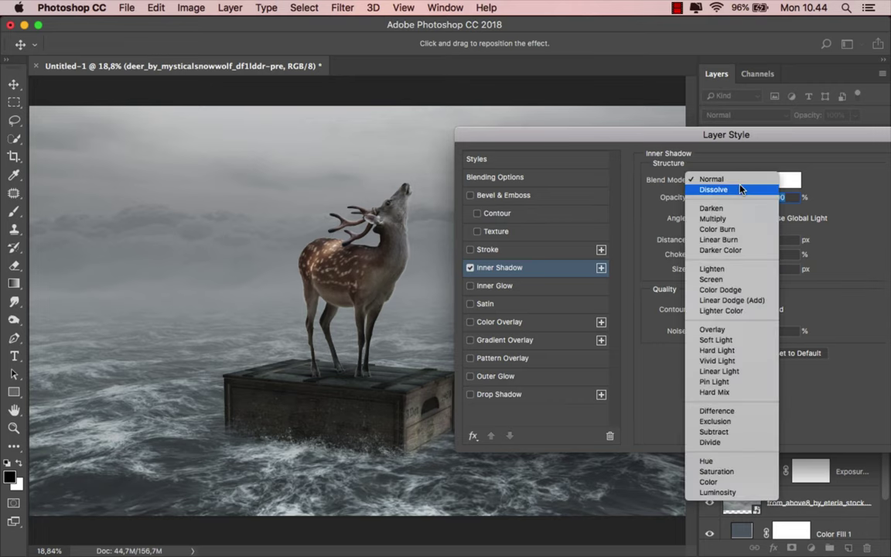
{"action": "left_click", "coordinate": [744, 302]}
Set the inner shadow colour to a grey sampled from the sky and size 35, then apply
{"action": "left_click", "coordinate": [790, 184]}
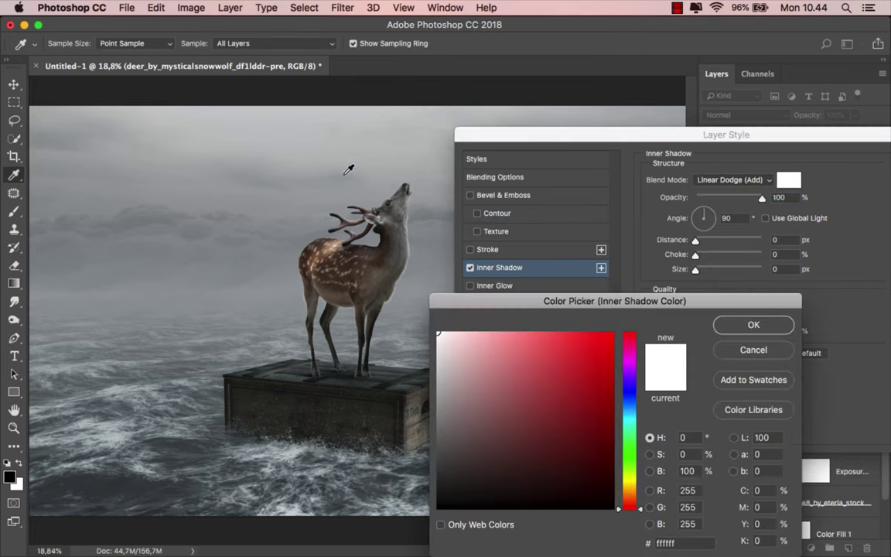
{"action": "left_click", "coordinate": [331, 175]}
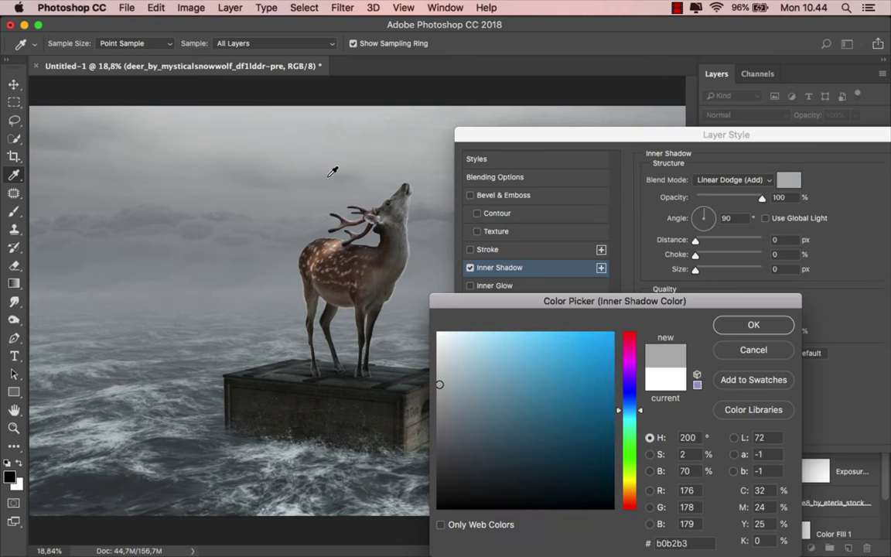
{"action": "left_click", "coordinate": [729, 326]}
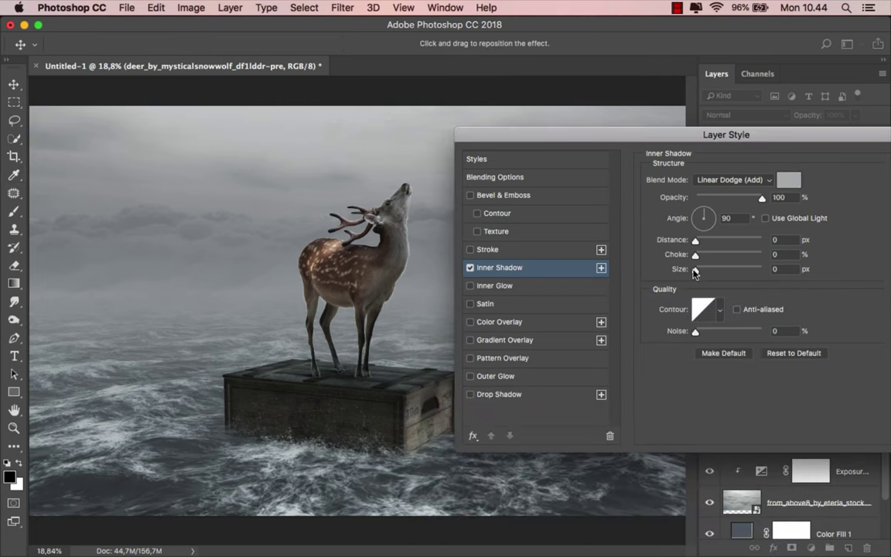
{"action": "left_click_drag", "start_coordinate": [695, 270], "coordinate": [708, 273]}
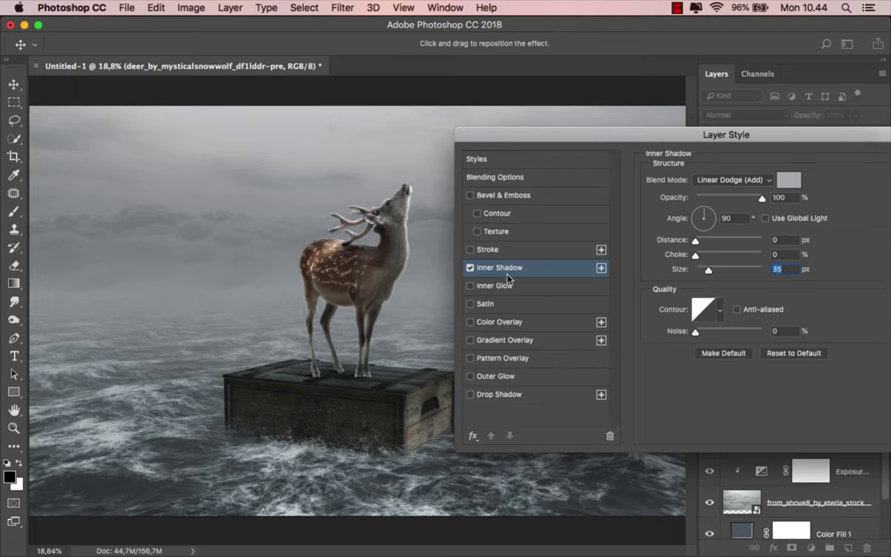
{"action": "left_click", "coordinate": [470, 269]}
{"action": "left_click", "coordinate": [470, 269]}
{"action": "left_click_drag", "start_coordinate": [726, 144], "coordinate": [512, 164]}
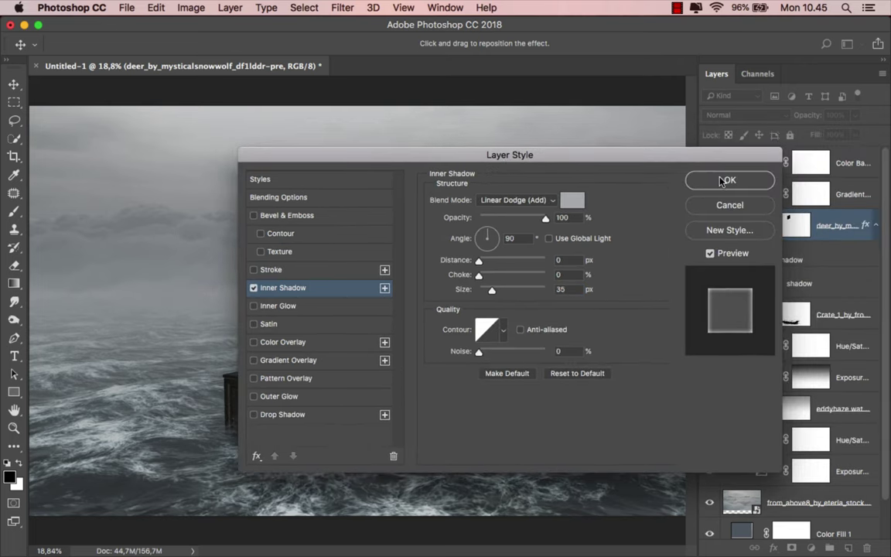
{"action": "left_click", "coordinate": [728, 179]}
Split the inner shadow into its own layer, move it to the top, and add a mask
{"action": "right_click", "coordinate": [783, 264]}
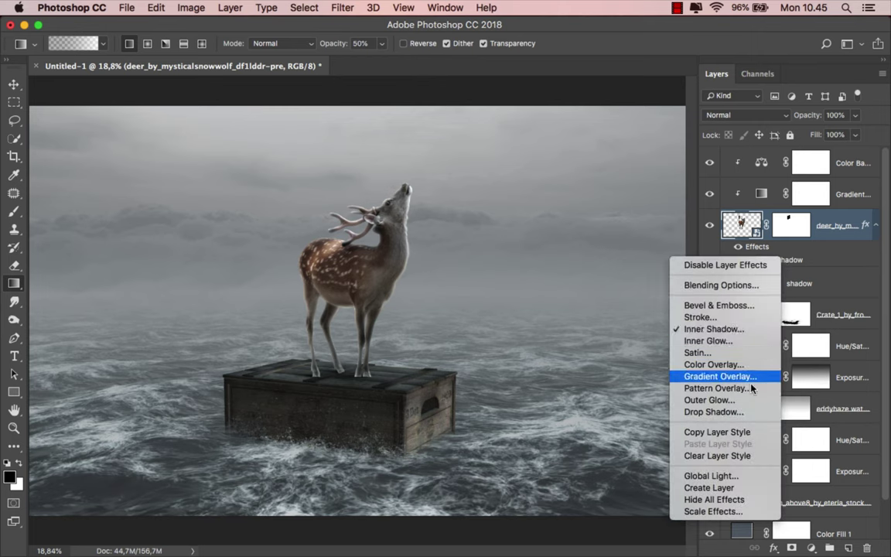
{"action": "left_click", "coordinate": [730, 489]}
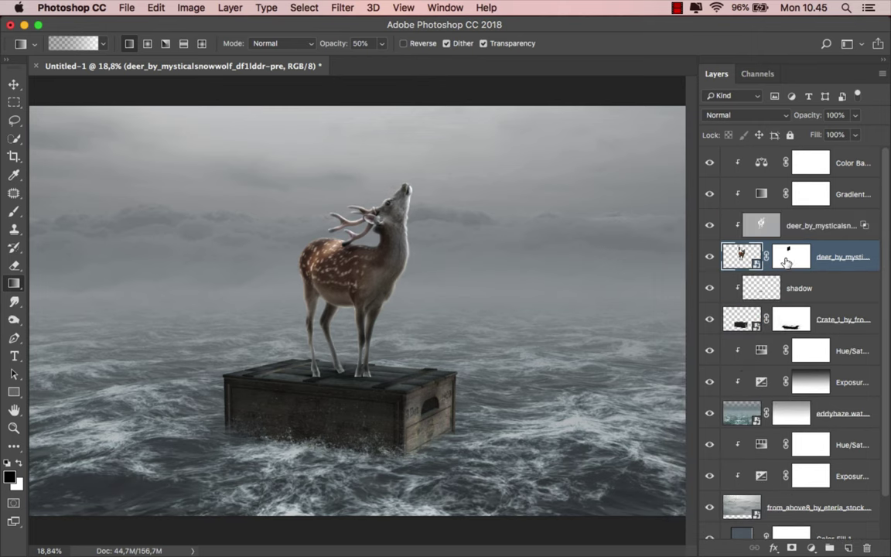
{"action": "left_click_drag", "start_coordinate": [805, 227], "coordinate": [787, 161]}
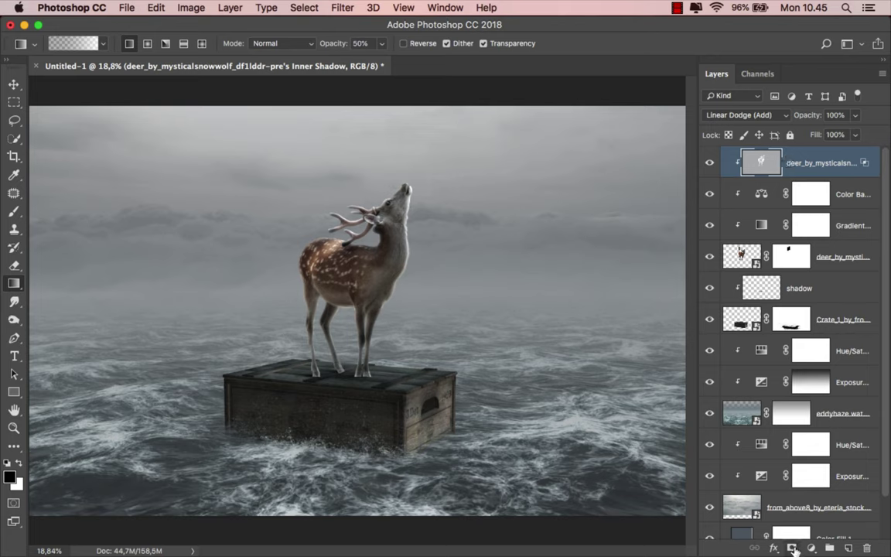
{"action": "left_click", "coordinate": [810, 548]}
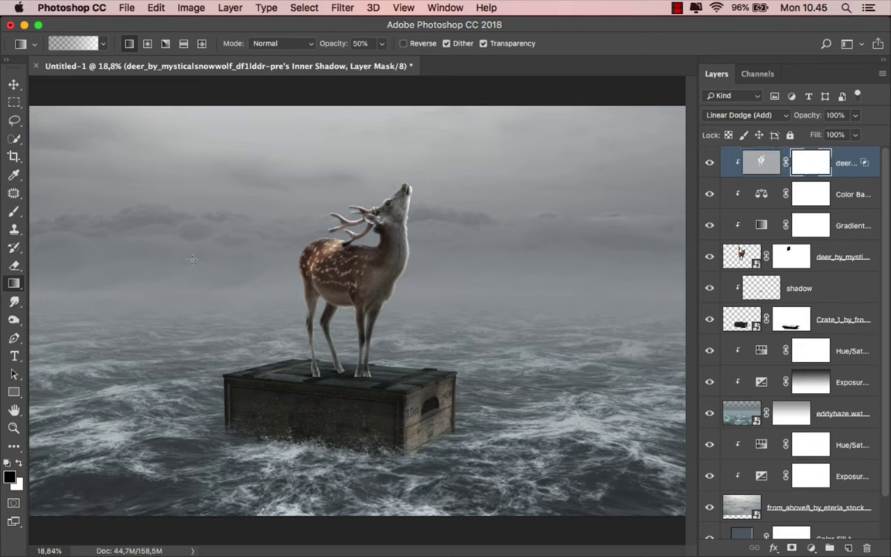
{"action": "right_click", "coordinate": [25, 284]}
{"action": "left_click", "coordinate": [40, 282]}
With a 100% opacity linear fade gradient, mask the glow out from the hooves up to the belly
{"action": "scroll", "coordinate": [328, 215], "scroll_direction": "up", "scroll_amount": 2}
{"action": "scroll", "coordinate": [329, 215], "scroll_direction": "up", "scroll_amount": 2}
{"action": "scroll", "coordinate": [328, 215], "scroll_direction": "up", "scroll_amount": 2}
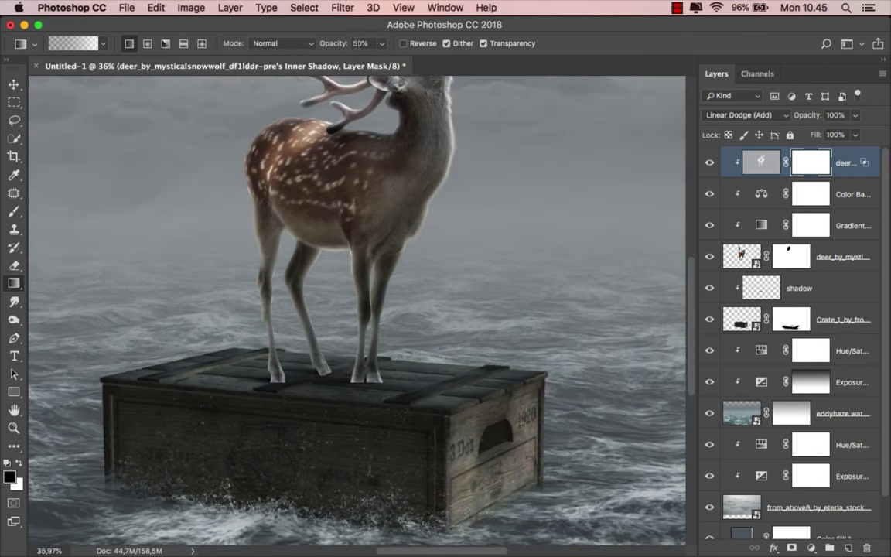
{"action": "left_click", "coordinate": [381, 44]}
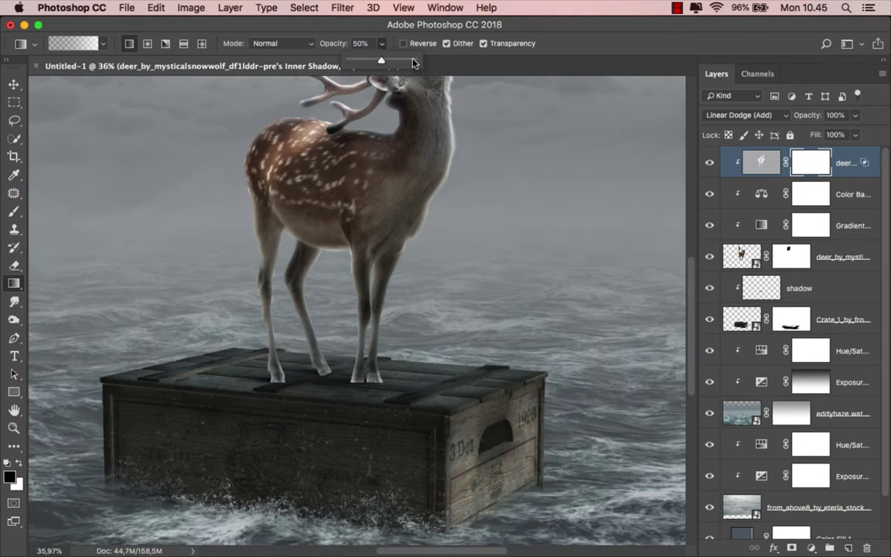
{"action": "left_click", "coordinate": [413, 62]}
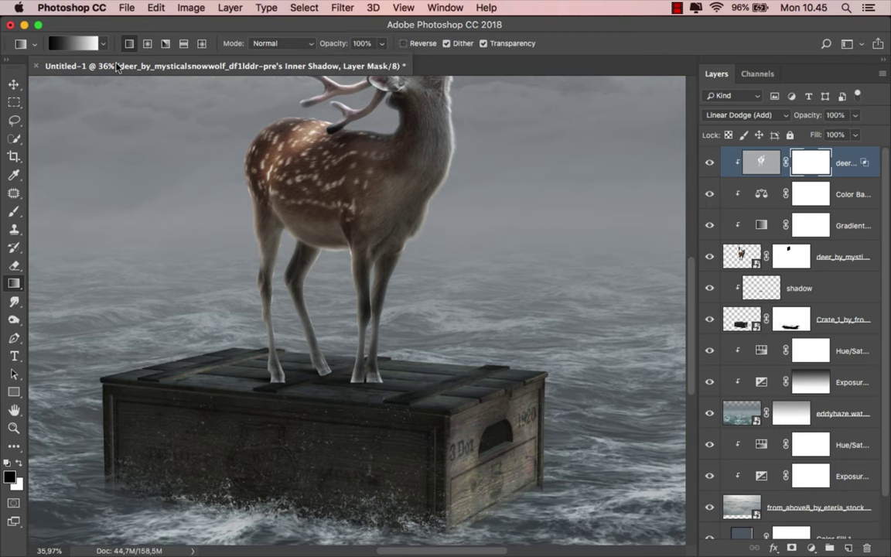
{"action": "left_click", "coordinate": [103, 44]}
{"action": "left_click", "coordinate": [51, 69]}
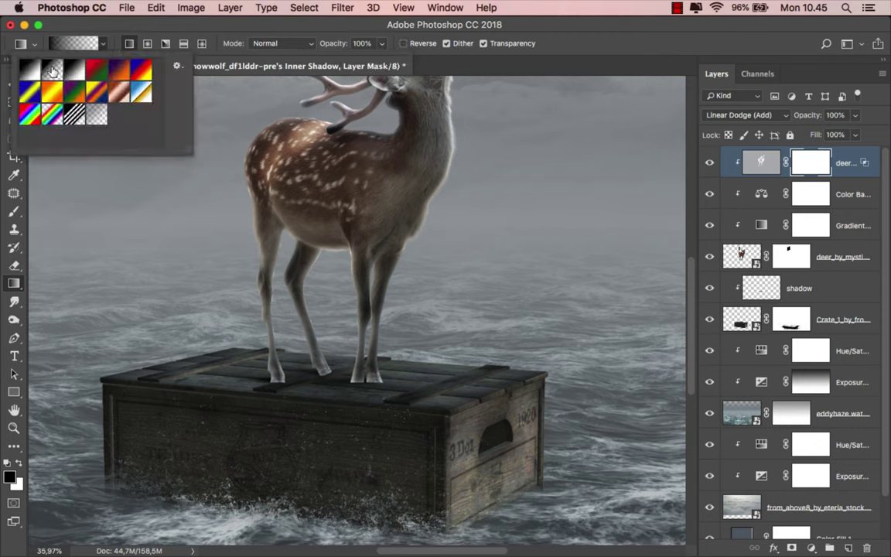
{"action": "left_click", "coordinate": [133, 45]}
{"action": "left_click_drag", "start_coordinate": [323, 389], "coordinate": [322, 330]}
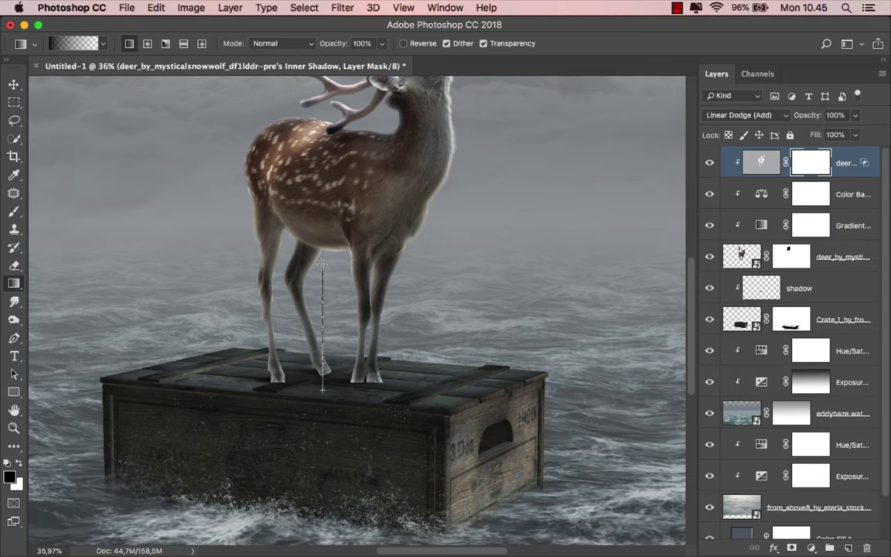
{"action": "left_click_drag", "start_coordinate": [323, 448], "coordinate": [319, 350]}
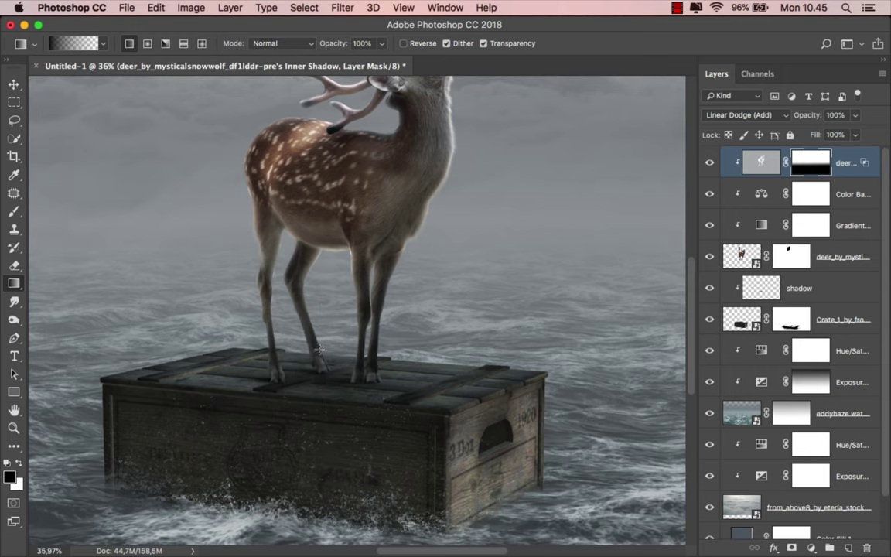
Place the 1026 chains by tigers-stock 01 PNG from Finder onto the canvas
{"action": "scroll", "coordinate": [324, 349], "scroll_direction": "down", "scroll_amount": 1}
{"action": "scroll", "coordinate": [319, 354], "scroll_direction": "down", "scroll_amount": 5}
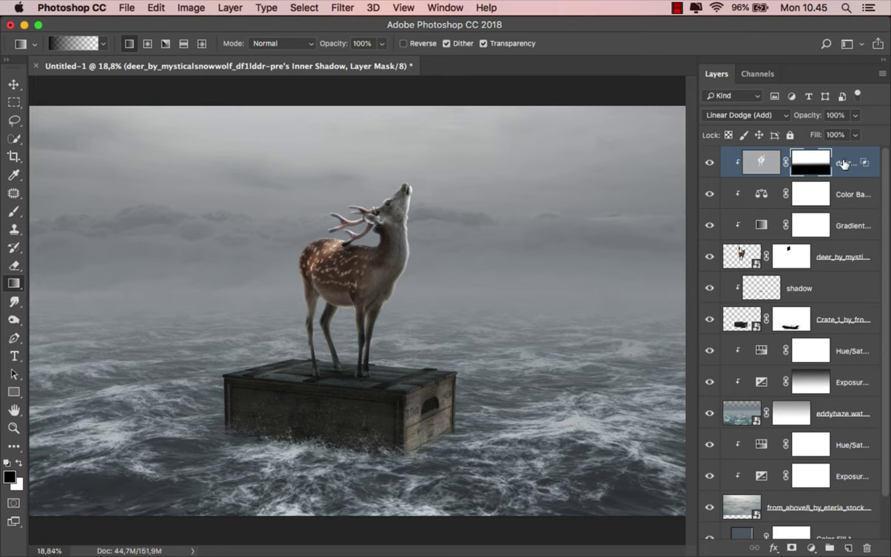
{"action": "key", "text": "super+2"}
{"action": "key", "text": "v"}
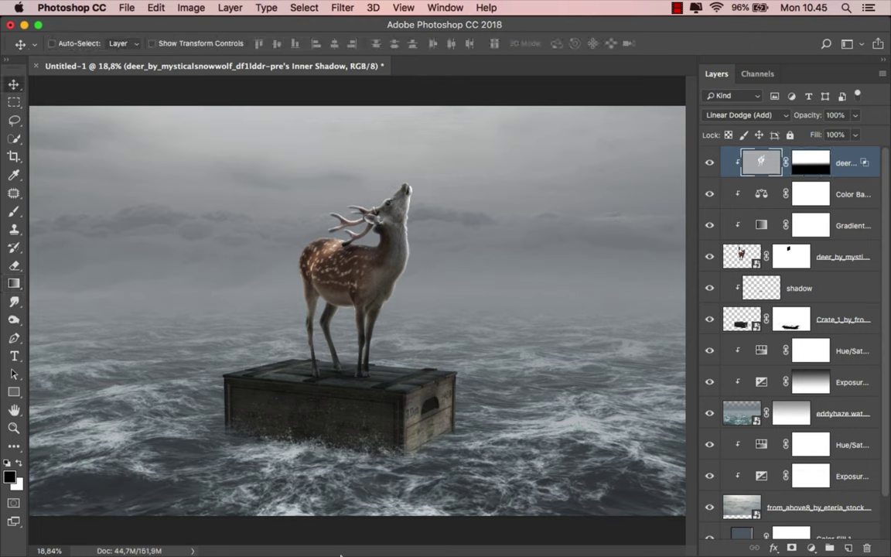
{"action": "mouse_move", "coordinate": [327, 542]}
{"action": "left_click", "coordinate": [327, 526]}
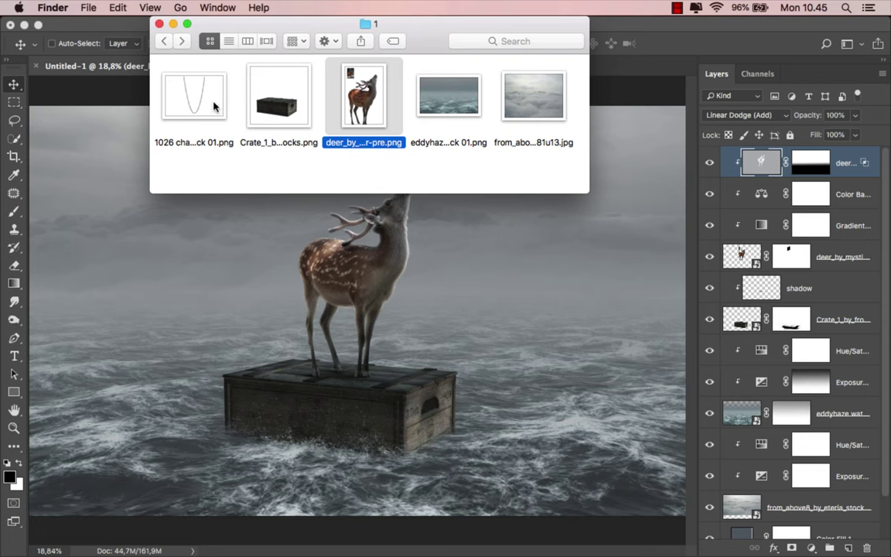
{"action": "left_click_drag", "start_coordinate": [214, 107], "coordinate": [305, 374]}
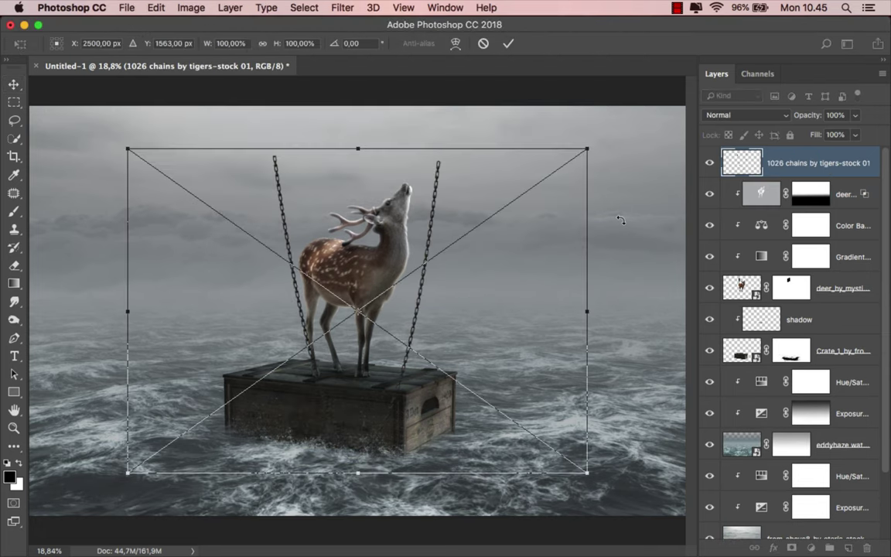
Rotate the chains about 161° upside down, shrink them to roughly half size, and move them onto the deer
{"action": "mouse_move", "coordinate": [620, 221]}
{"action": "left_mouse_down"}
{"action": "mouse_move", "coordinate": [568, 356]}
{"action": "mouse_move", "coordinate": [263, 251]}
{"action": "mouse_move", "coordinate": [298, 360]}
{"action": "left_mouse_up"}
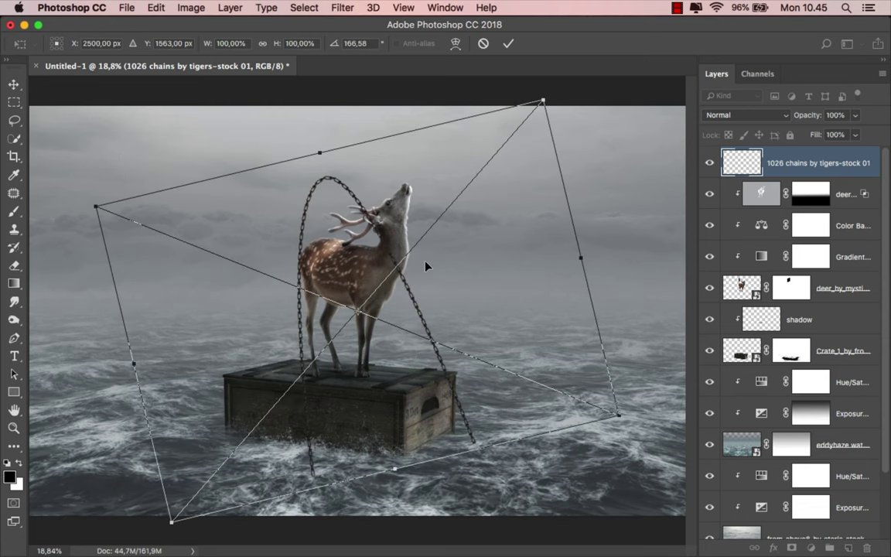
{"action": "left_click_drag", "start_coordinate": [544, 99], "coordinate": [462, 195]}
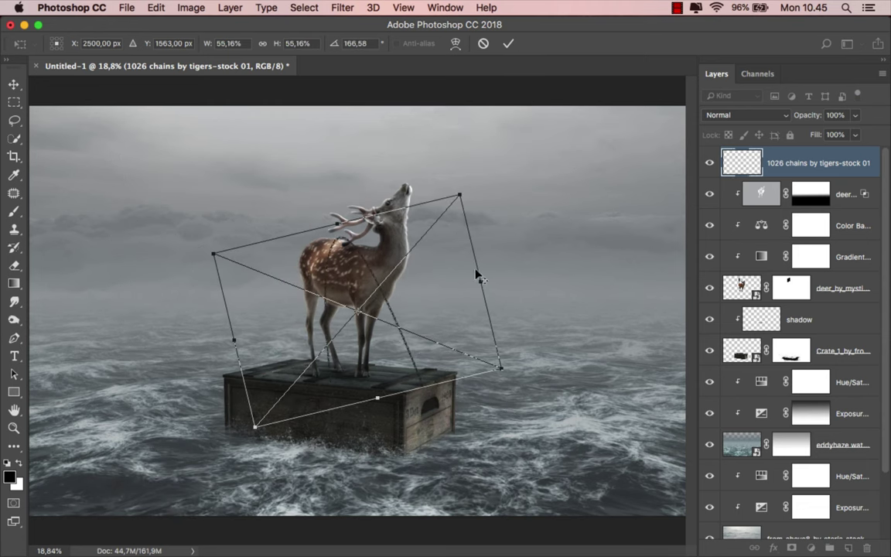
{"action": "scroll", "coordinate": [422, 351], "scroll_direction": "up", "scroll_amount": 3}
{"action": "scroll", "coordinate": [423, 351], "scroll_direction": "up", "scroll_amount": 3}
{"action": "scroll", "coordinate": [422, 351], "scroll_direction": "right", "scroll_amount": 3}
{"action": "left_click_drag", "start_coordinate": [366, 348], "coordinate": [418, 350]}
{"action": "scroll", "coordinate": [419, 351], "scroll_direction": "down", "scroll_amount": 2}
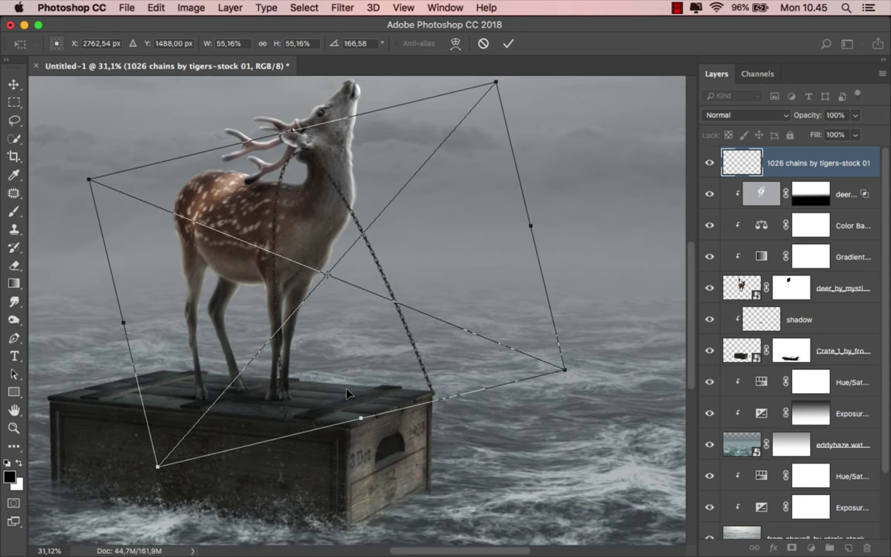
{"action": "scroll", "coordinate": [348, 395], "scroll_direction": "up", "scroll_amount": 1}
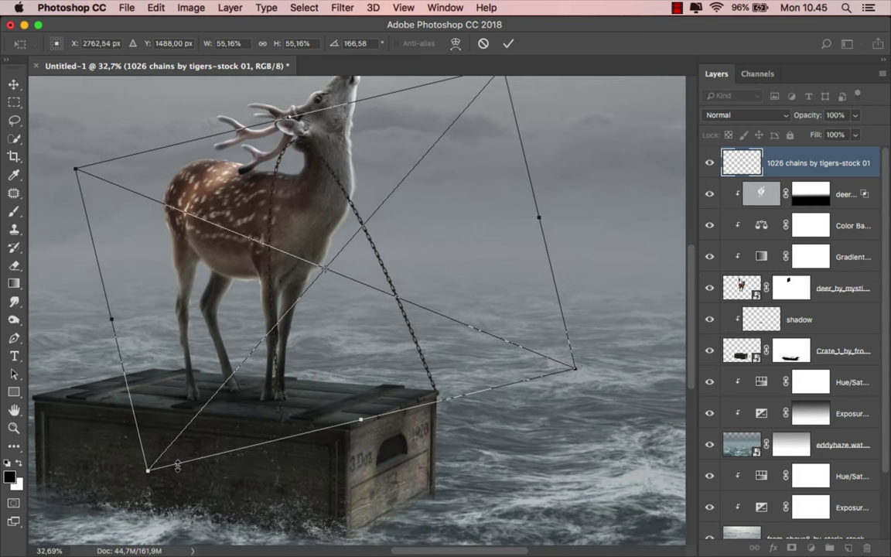
Refine the chains to about 49% scale with slightly less tilt around the neck, and commit the transform
{"action": "mouse_move", "coordinate": [75, 167]}
{"action": "left_mouse_down"}
{"action": "mouse_move", "coordinate": [94, 180]}
{"action": "mouse_move", "coordinate": [90, 173]}
{"action": "left_mouse_up"}
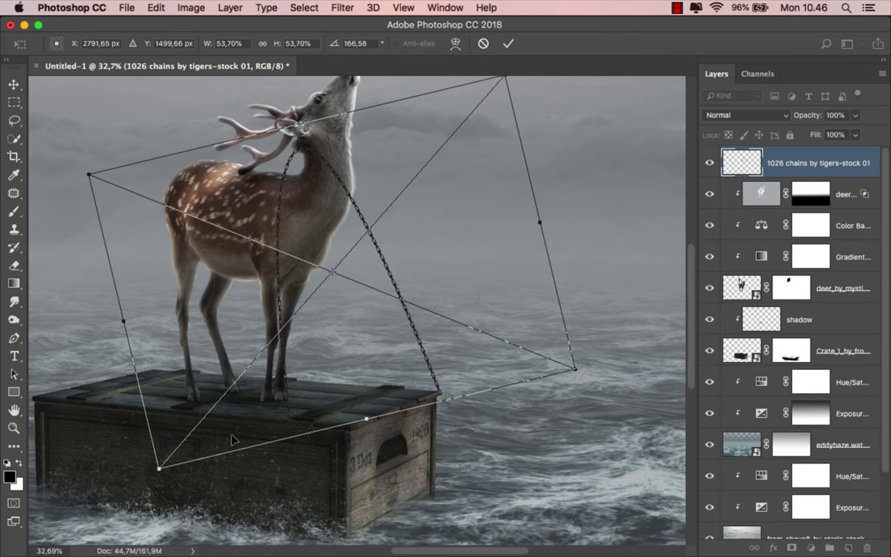
{"action": "scroll", "coordinate": [462, 230], "scroll_direction": "down", "scroll_amount": 2}
{"action": "left_click_drag", "start_coordinate": [493, 101], "coordinate": [485, 144]}
{"action": "left_click_drag", "start_coordinate": [566, 231], "coordinate": [588, 193]}
{"action": "left_click_drag", "start_coordinate": [457, 278], "coordinate": [465, 280]}
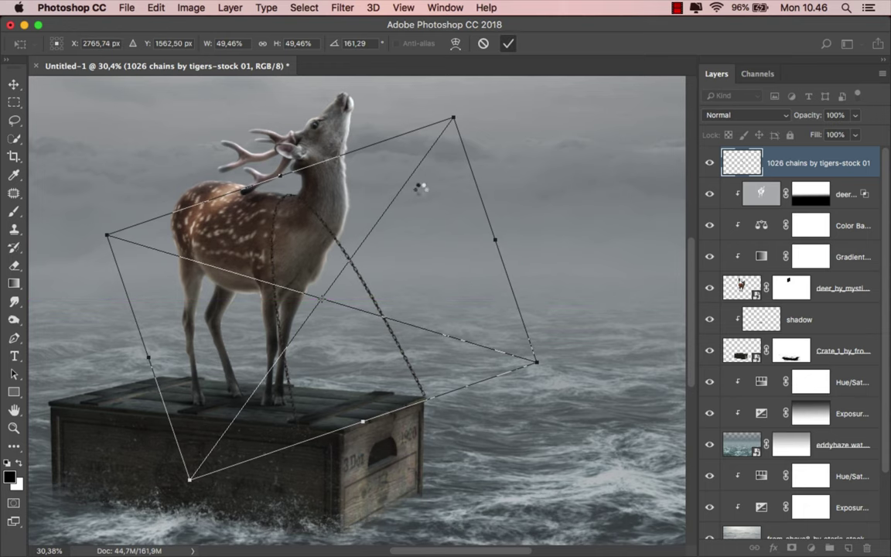
{"action": "key", "text": "Return"}
{"action": "scroll", "coordinate": [313, 273], "scroll_direction": "up", "scroll_amount": 2}
Rasterize the chains layer
{"action": "right_click", "coordinate": [783, 162]}
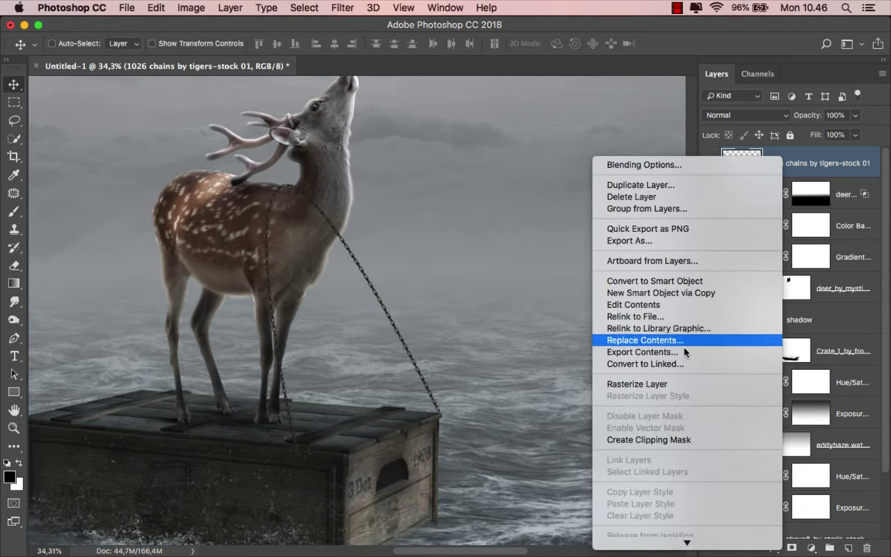
{"action": "left_click", "coordinate": [607, 346]}
{"action": "scroll", "coordinate": [354, 329], "scroll_direction": "up", "scroll_amount": 1}
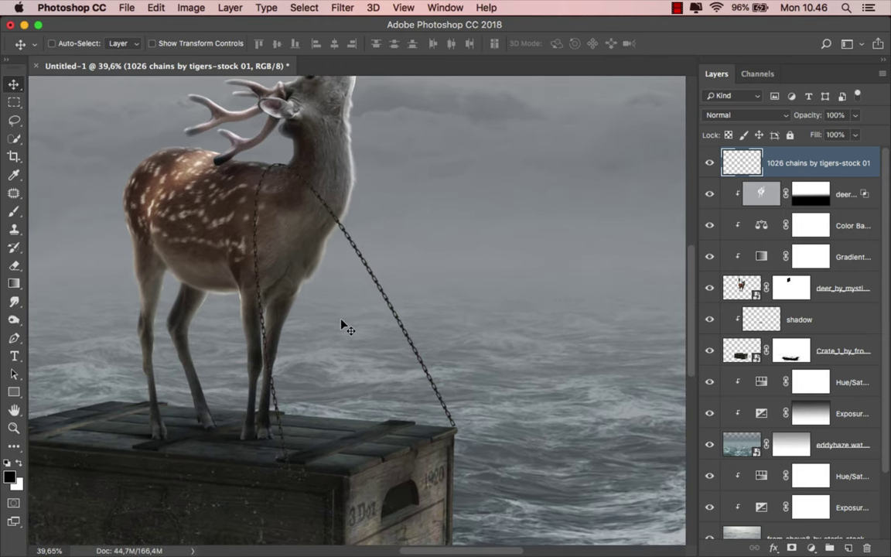
{"action": "scroll", "coordinate": [344, 324], "scroll_direction": "up", "scroll_amount": 1}
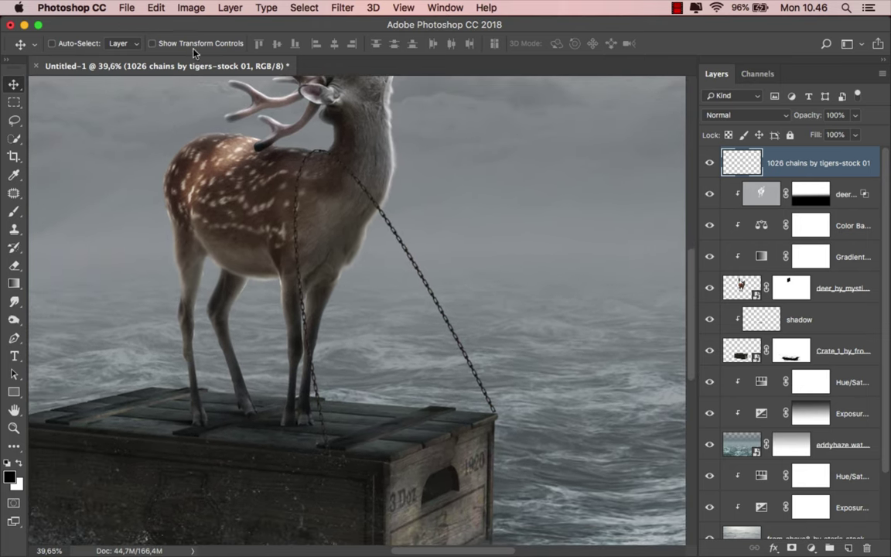
Start a Puppet Warp on the chains with 11 px mesh expansion and the mesh hidden
{"action": "left_click", "coordinate": [156, 11]}
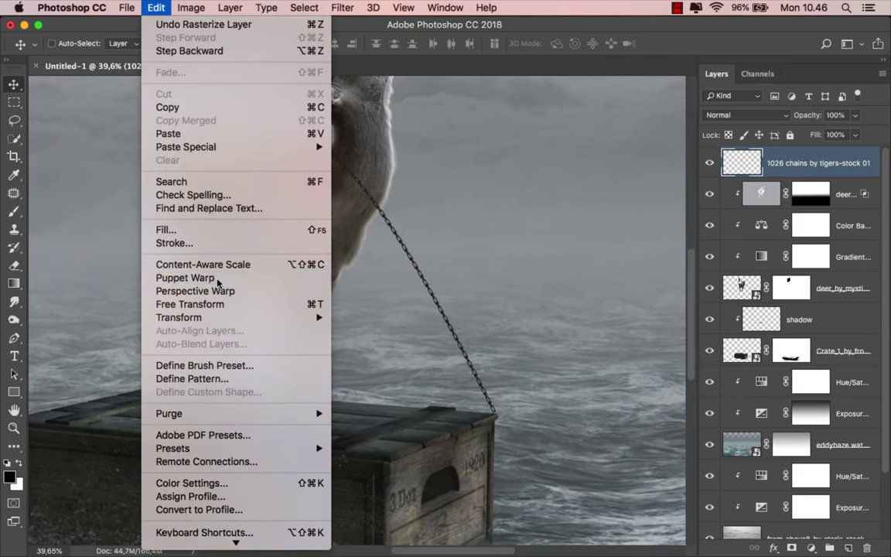
{"action": "left_click", "coordinate": [189, 220]}
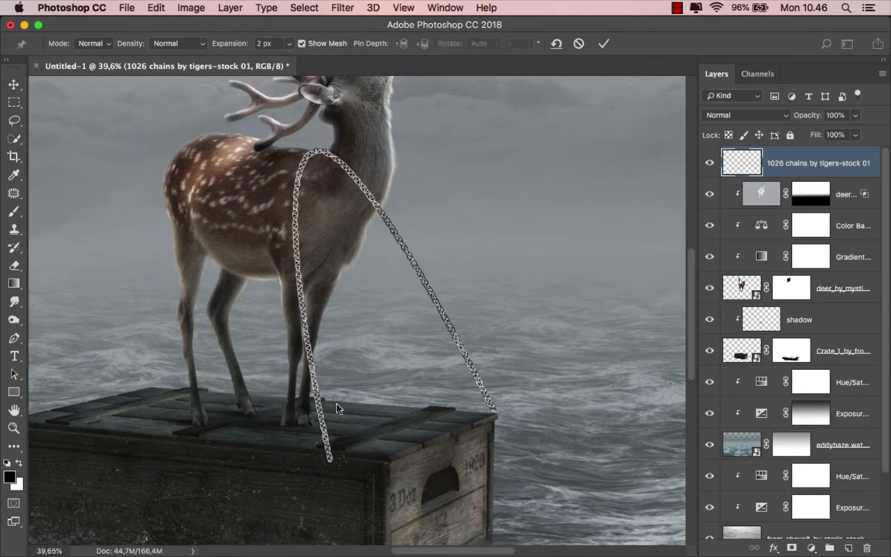
{"action": "left_click", "coordinate": [277, 44]}
{"action": "type", "text": "11"}
{"action": "key", "text": "Return"}
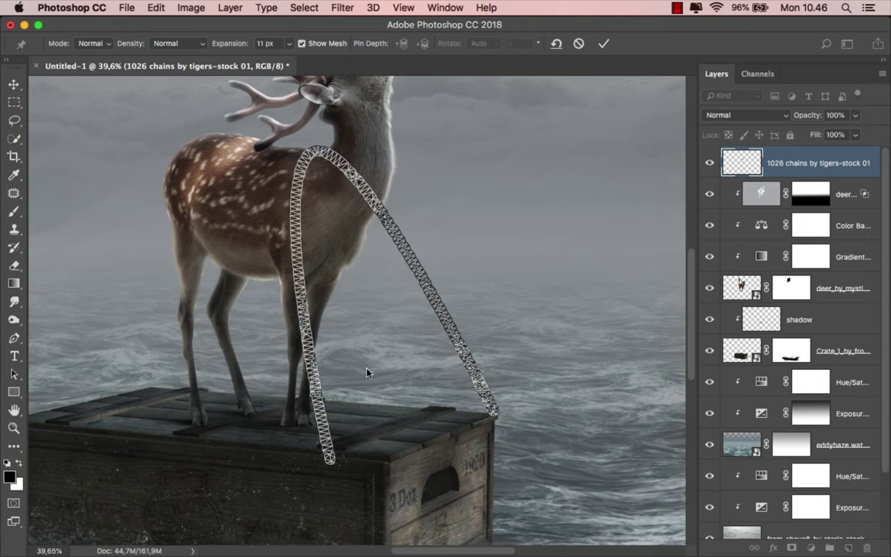
{"action": "scroll", "coordinate": [366, 374], "scroll_direction": "up", "scroll_amount": 2}
{"action": "scroll", "coordinate": [400, 358], "scroll_direction": "up", "scroll_amount": 1}
{"action": "scroll", "coordinate": [392, 334], "scroll_direction": "down", "scroll_amount": 2}
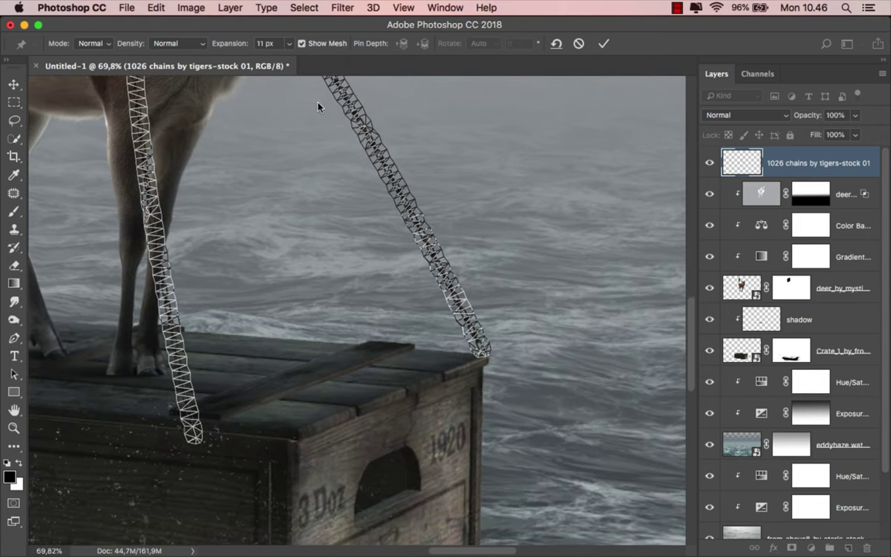
{"action": "left_click", "coordinate": [302, 44]}
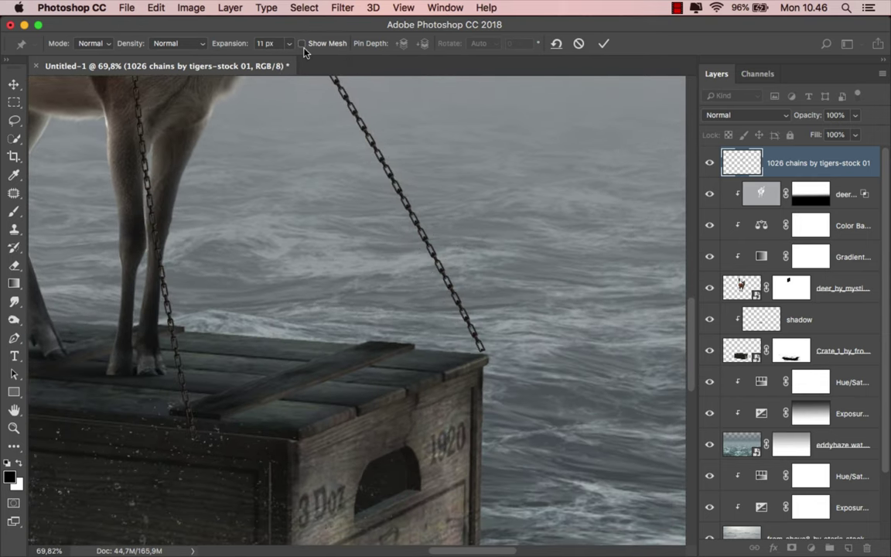
Pin the chain at the deer's neck and set its end on the crate corner
{"action": "left_click", "coordinate": [479, 348]}
{"action": "scroll", "coordinate": [487, 459], "scroll_direction": "down", "scroll_amount": 4}
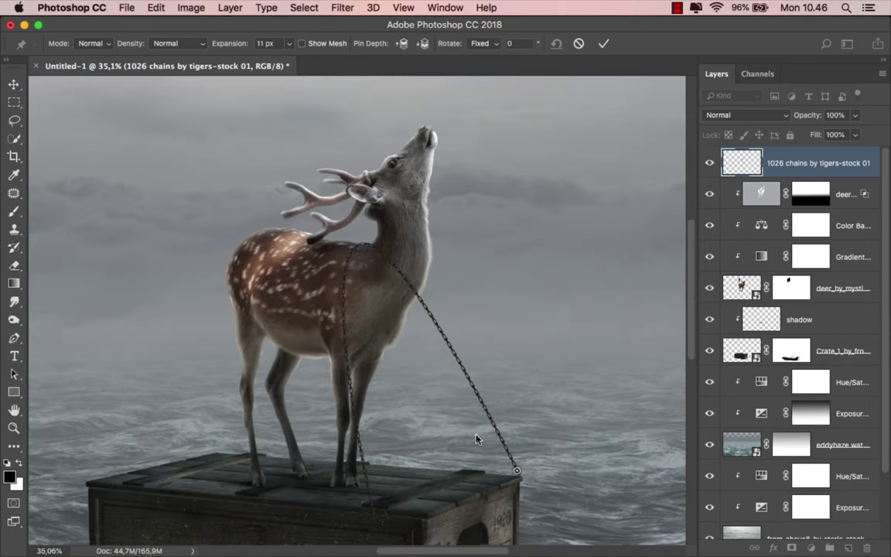
{"action": "scroll", "coordinate": [361, 243], "scroll_direction": "up", "scroll_amount": 2}
{"action": "scroll", "coordinate": [366, 239], "scroll_direction": "up", "scroll_amount": 1}
{"action": "left_click", "coordinate": [355, 244]}
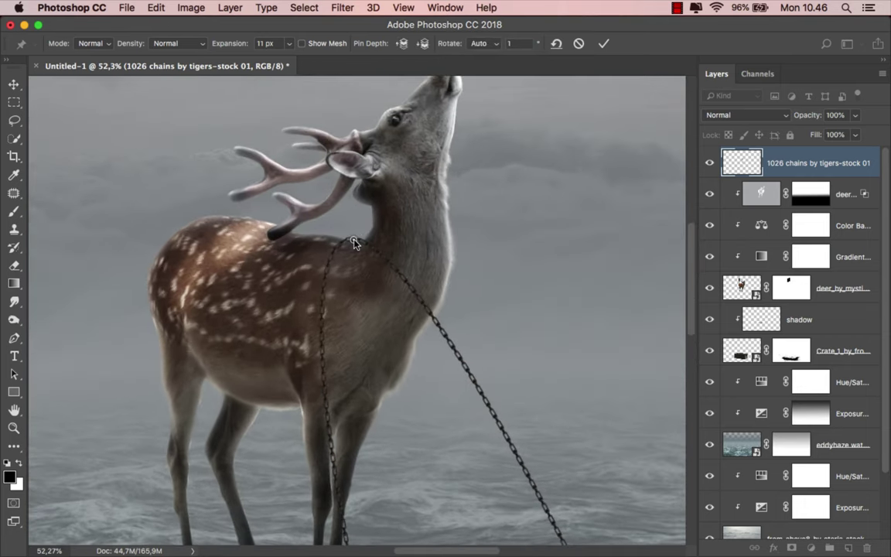
{"action": "scroll", "coordinate": [462, 366], "scroll_direction": "down", "scroll_amount": 5}
{"action": "scroll", "coordinate": [465, 417], "scroll_direction": "up", "scroll_amount": 2}
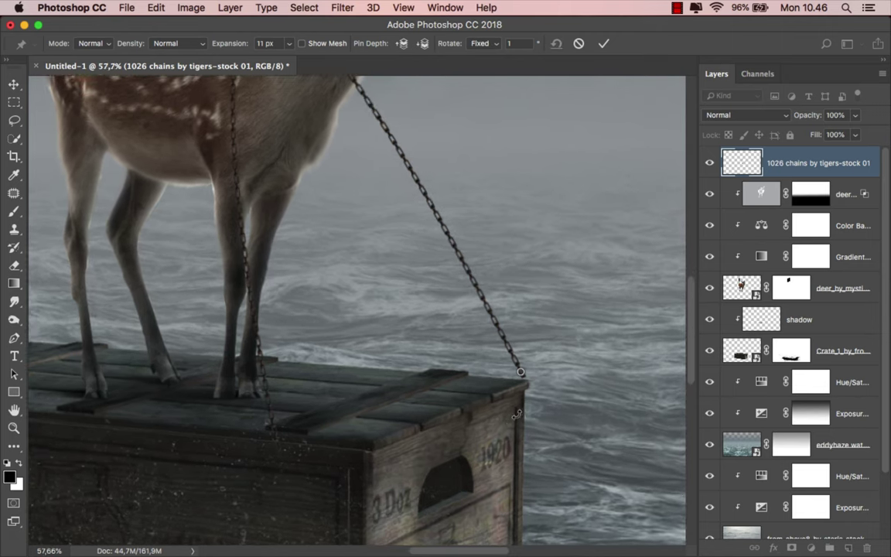
{"action": "scroll", "coordinate": [464, 416], "scroll_direction": "up", "scroll_amount": 1}
{"action": "left_click_drag", "start_coordinate": [523, 364], "coordinate": [524, 369]}
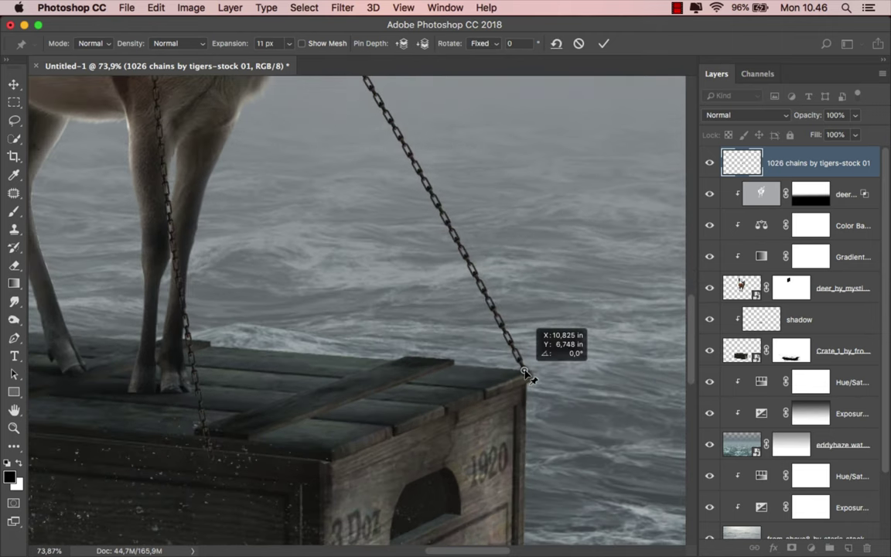
{"action": "scroll", "coordinate": [525, 372], "scroll_direction": "down", "scroll_amount": 1}
Pull the other strand's end onto the crate's front edge and commit the warp
{"action": "left_click", "coordinate": [203, 402]}
{"action": "mouse_move", "coordinate": [203, 403]}
{"action": "left_mouse_down"}
{"action": "mouse_move", "coordinate": [229, 448]}
{"action": "mouse_move", "coordinate": [335, 452]}
{"action": "left_mouse_up"}
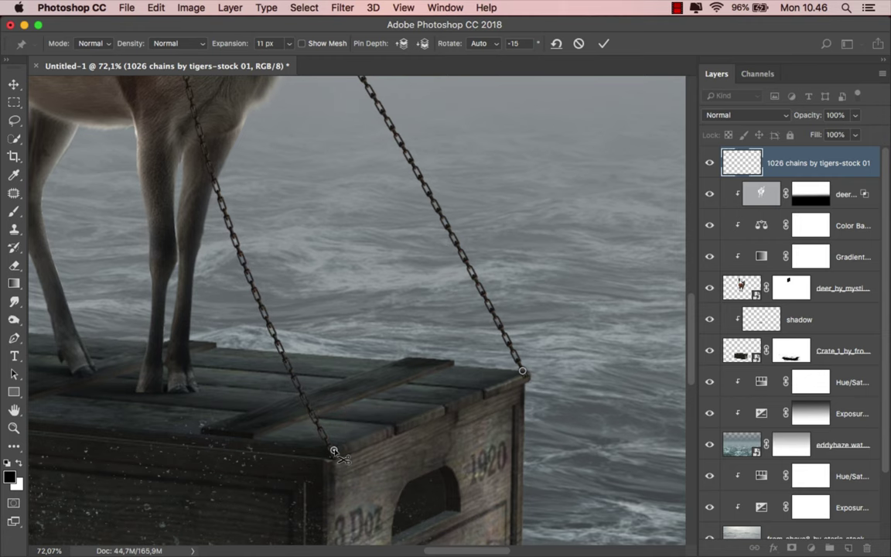
{"action": "scroll", "coordinate": [335, 453], "scroll_direction": "down", "scroll_amount": 3}
{"action": "scroll", "coordinate": [384, 423], "scroll_direction": "up", "scroll_amount": 5}
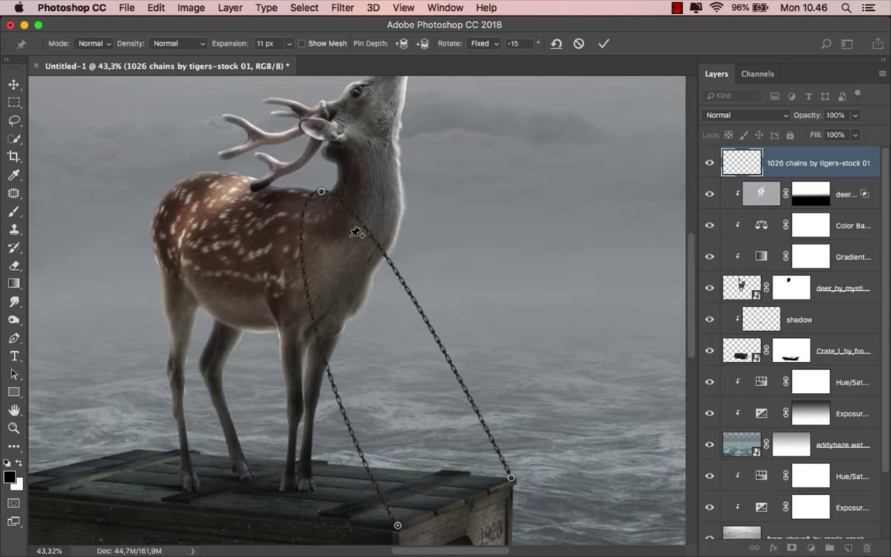
{"action": "left_click", "coordinate": [603, 45]}
{"action": "scroll", "coordinate": [379, 244], "scroll_direction": "down", "scroll_amount": 2}
{"action": "scroll", "coordinate": [356, 294], "scroll_direction": "left", "scroll_amount": 3}
{"action": "scroll", "coordinate": [415, 294], "scroll_direction": "down", "scroll_amount": 1}
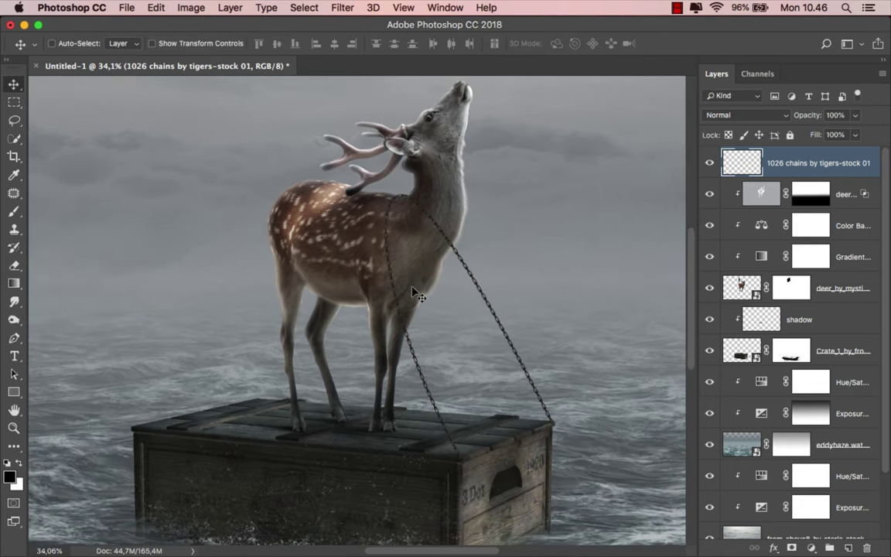
Duplicate the chain layer, flip the copy horizontally, and place it at the crate's left corner
{"action": "key", "text": "super+j"}
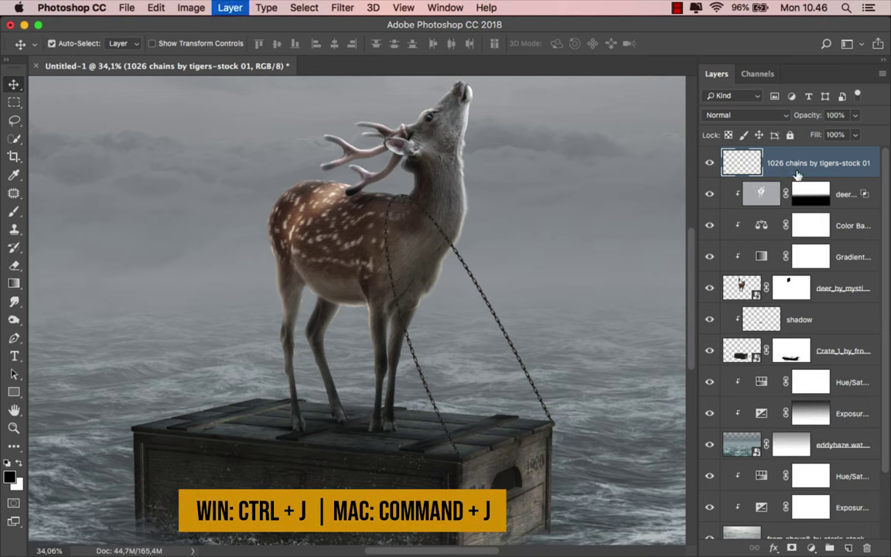
{"action": "left_click_drag", "start_coordinate": [438, 282], "coordinate": [329, 296]}
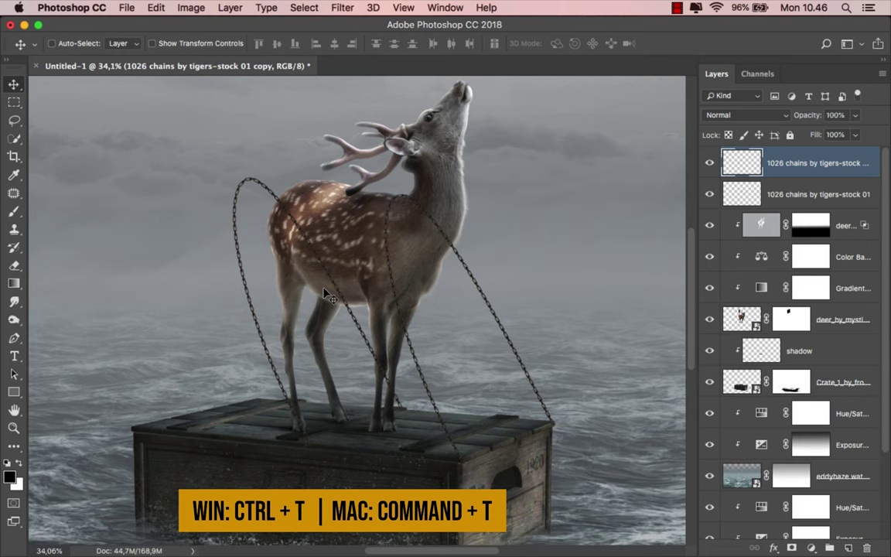
{"action": "key", "text": "super+t"}
{"action": "right_click", "coordinate": [325, 293]}
{"action": "left_click", "coordinate": [394, 460]}
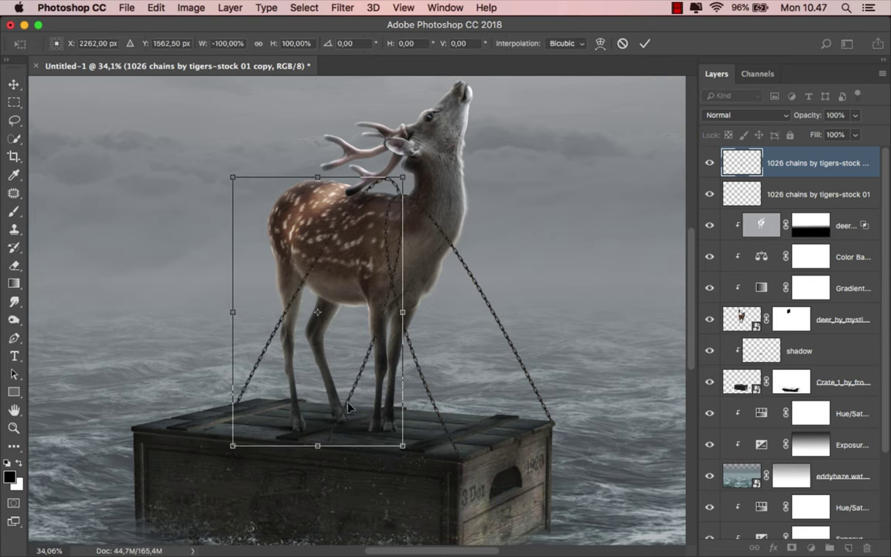
{"action": "left_click_drag", "start_coordinate": [372, 408], "coordinate": [262, 426]}
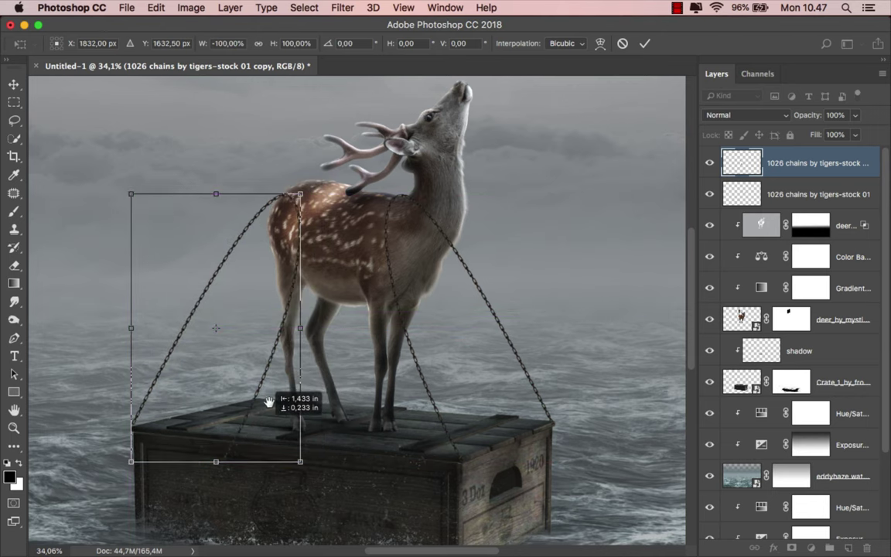
{"action": "scroll", "coordinate": [317, 383], "scroll_direction": "up", "scroll_amount": 3}
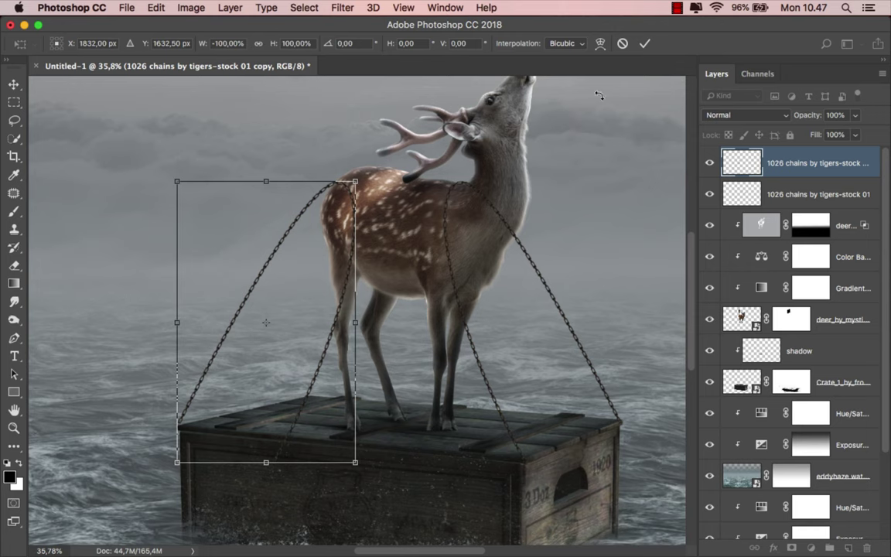
{"action": "left_click", "coordinate": [645, 43]}
{"action": "scroll", "coordinate": [278, 349], "scroll_direction": "up", "scroll_amount": 3}
{"action": "left_click_drag", "start_coordinate": [269, 358], "coordinate": [205, 404]}
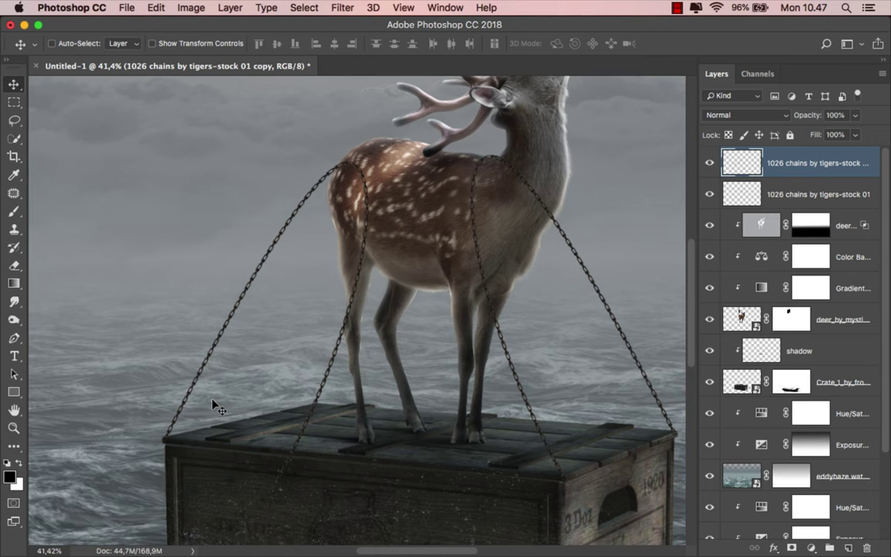
Start a Puppet Warp on the chain copy with 11 px expansion and the mesh hidden
{"action": "left_click", "coordinate": [156, 8]}
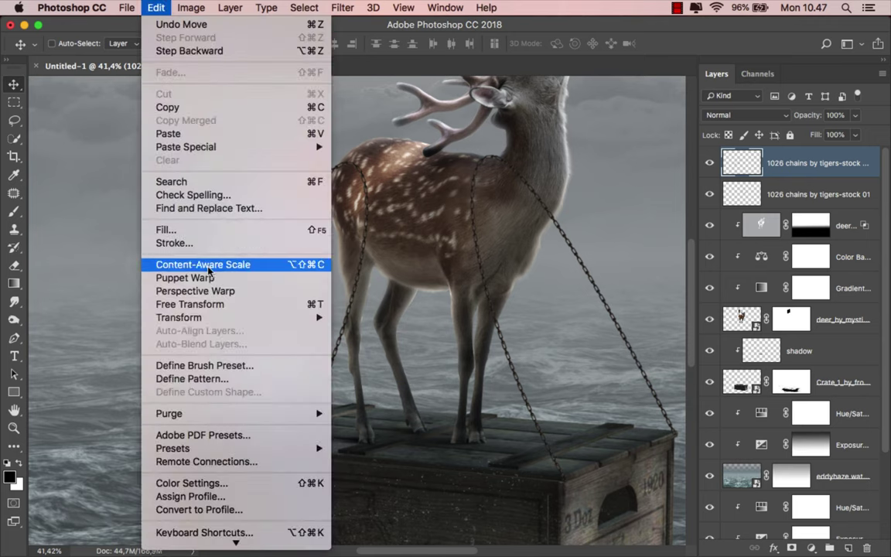
{"action": "left_click", "coordinate": [267, 105]}
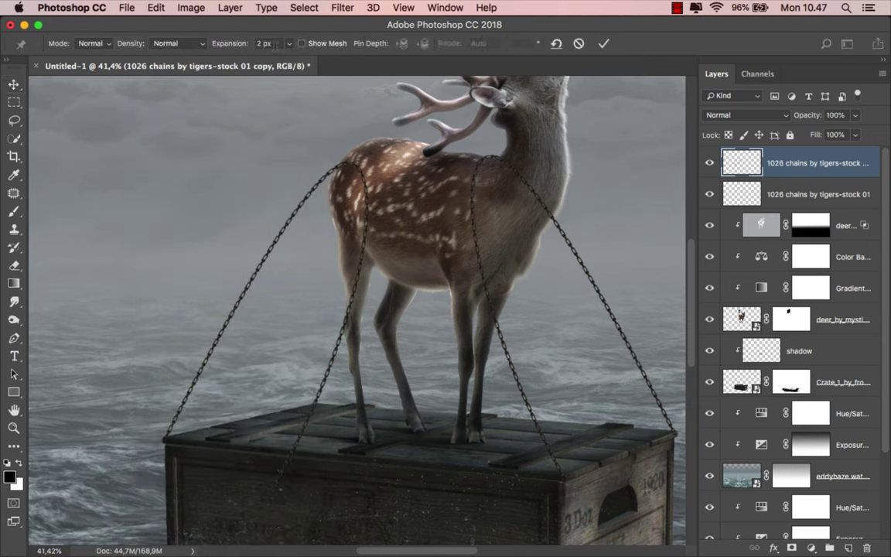
{"action": "left_click", "coordinate": [301, 43]}
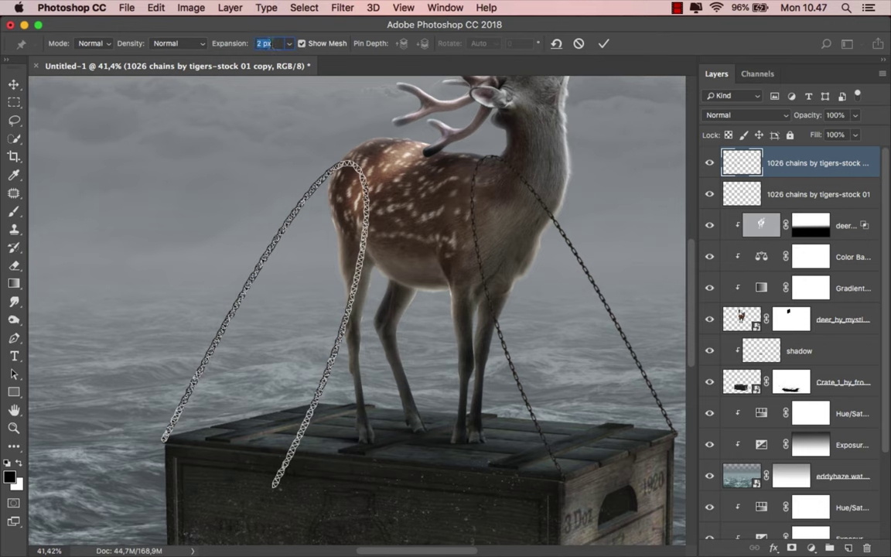
{"action": "type", "text": "11"}
{"action": "key", "text": "Return"}
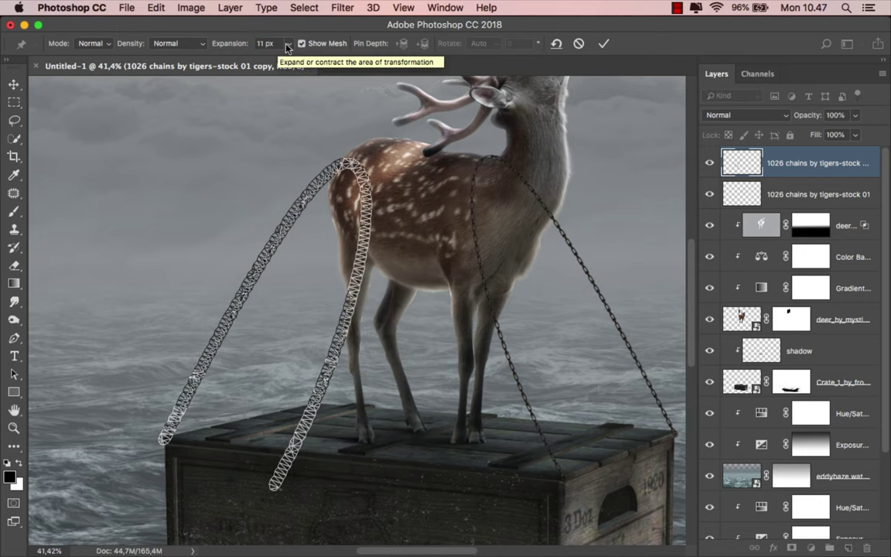
{"action": "left_click", "coordinate": [302, 43]}
{"action": "scroll", "coordinate": [331, 300], "scroll_direction": "up", "scroll_amount": 1}
{"action": "scroll", "coordinate": [313, 311], "scroll_direction": "up", "scroll_amount": 1}
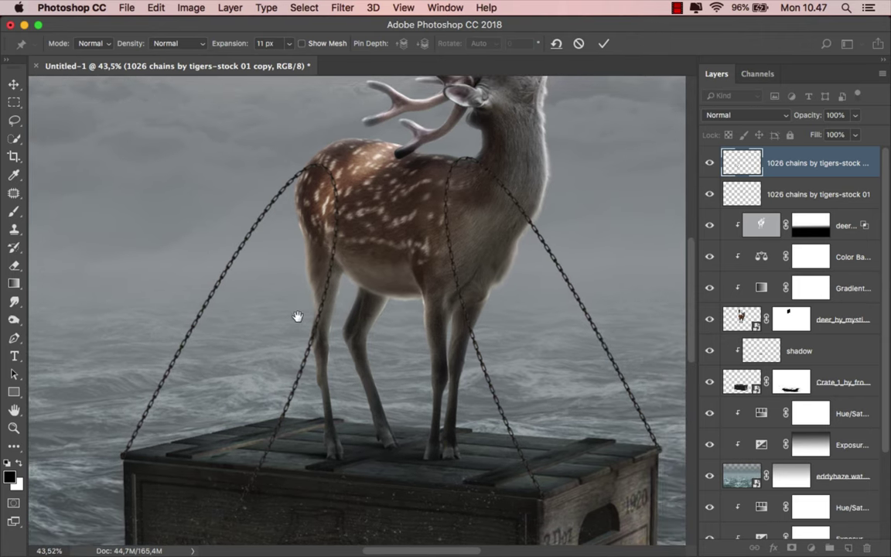
Pin the strands on the crate's left corner and pull the chain's top onto the deer's shoulder
{"action": "left_click_drag", "start_coordinate": [246, 493], "coordinate": [249, 485]}
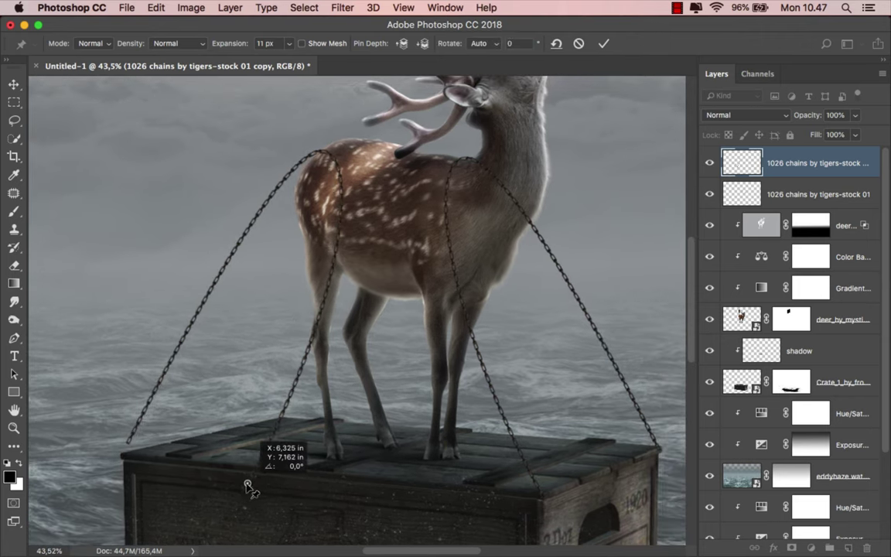
{"action": "left_click", "coordinate": [125, 452]}
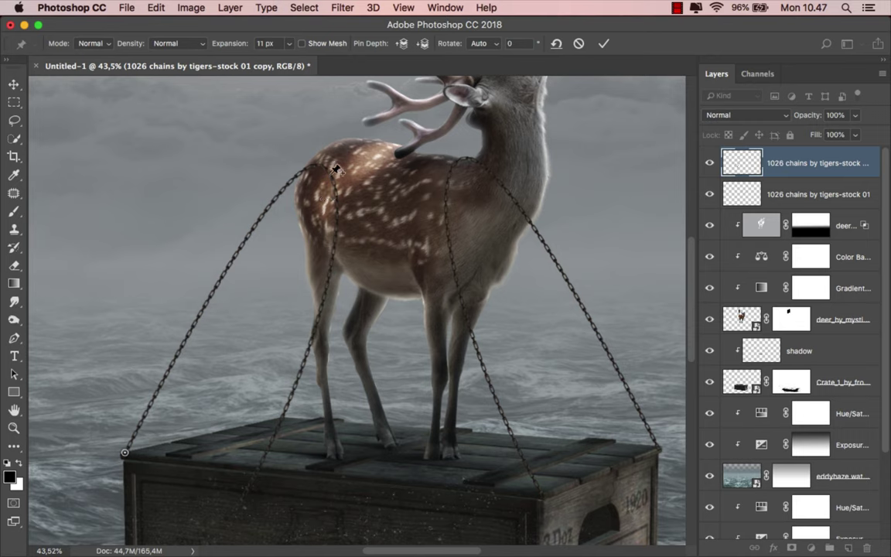
{"action": "left_click_drag", "start_coordinate": [308, 162], "coordinate": [376, 149]}
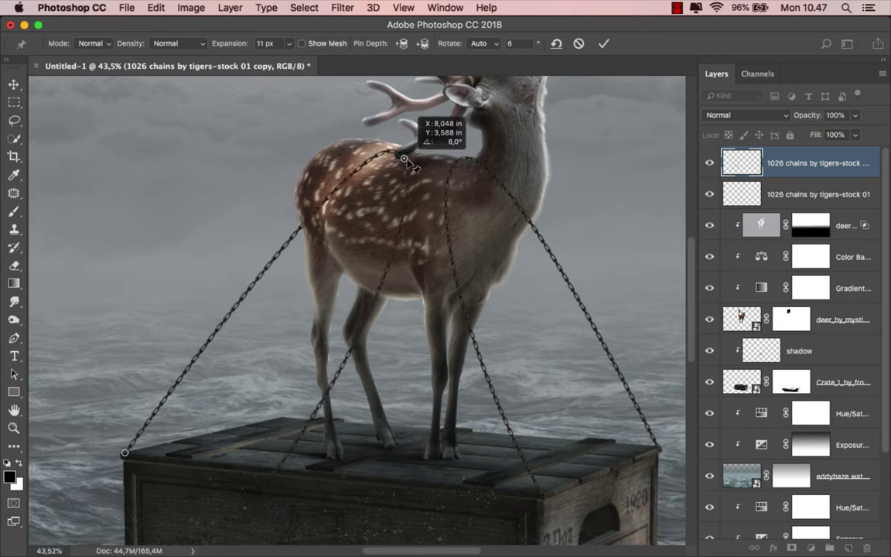
{"action": "left_click_drag", "start_coordinate": [376, 149], "coordinate": [441, 155]}
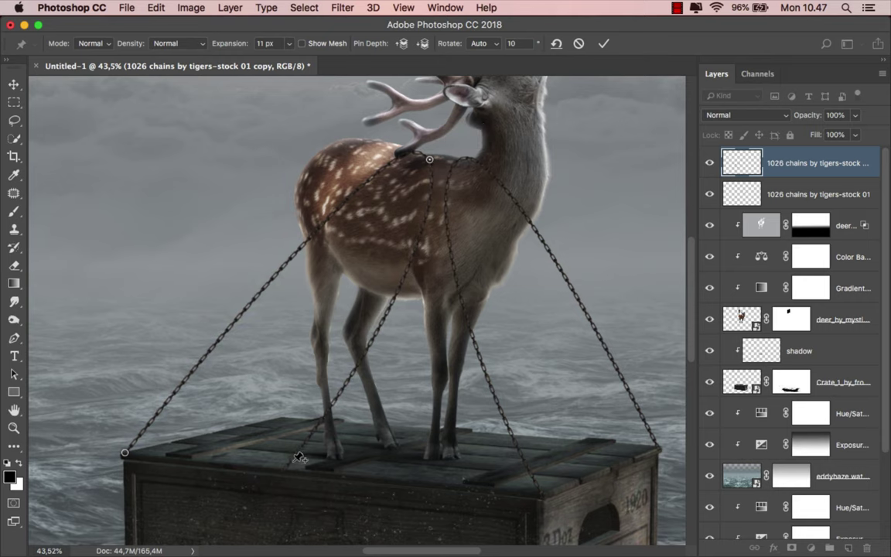
{"action": "left_click_drag", "start_coordinate": [287, 465], "coordinate": [288, 413]}
Fine-tune the pins so both chains meet at the shoulder, then commit the warp
{"action": "scroll", "coordinate": [387, 358], "scroll_direction": "up", "scroll_amount": 2}
{"action": "scroll", "coordinate": [397, 364], "scroll_direction": "up", "scroll_amount": 2}
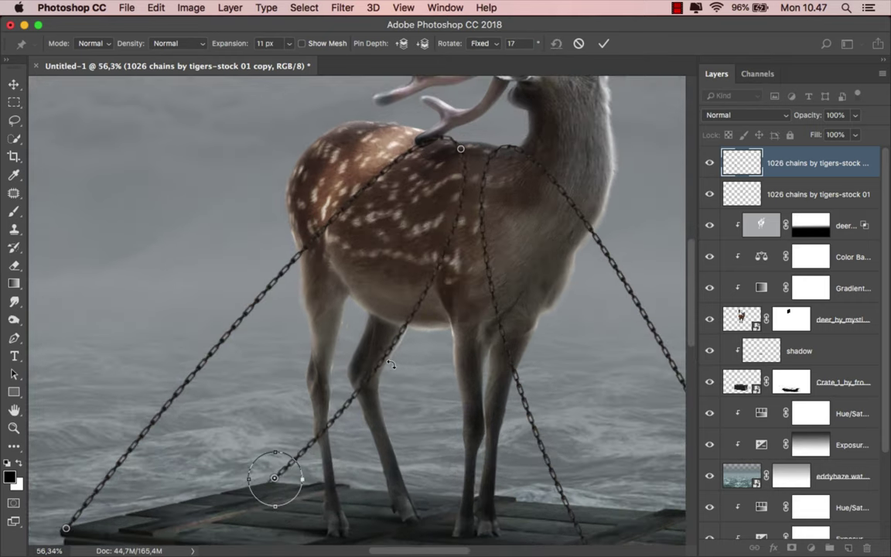
{"action": "left_click_drag", "start_coordinate": [354, 319], "coordinate": [377, 350]}
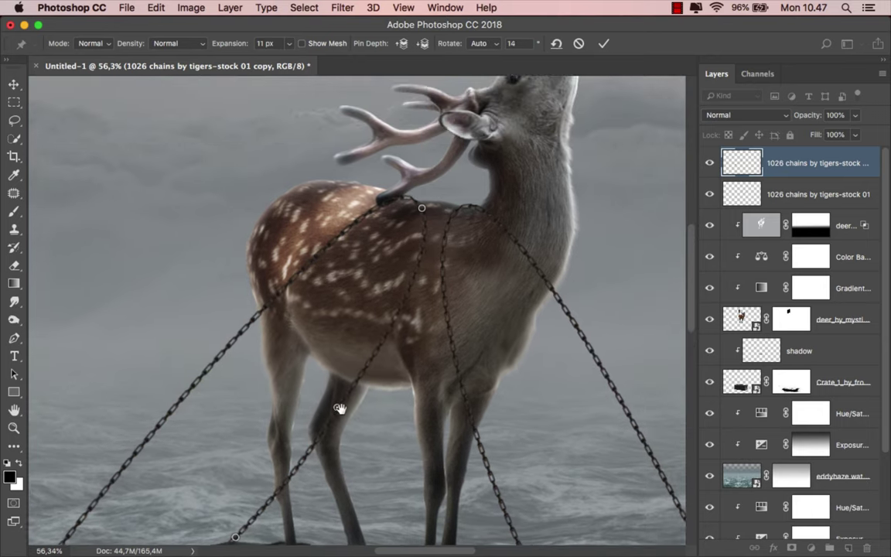
{"action": "scroll", "coordinate": [338, 408], "scroll_direction": "up", "scroll_amount": 4}
{"action": "left_click_drag", "start_coordinate": [409, 223], "coordinate": [425, 232]}
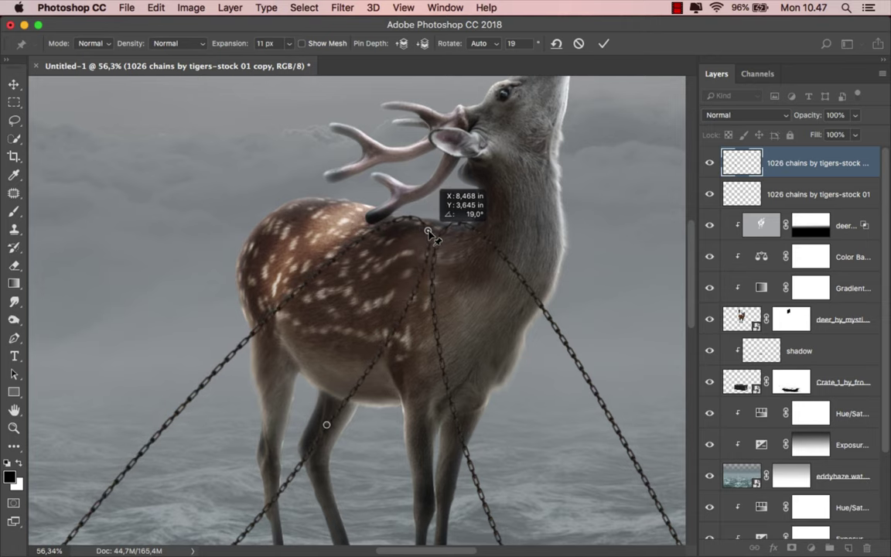
{"action": "left_click_drag", "start_coordinate": [427, 230], "coordinate": [428, 232]}
{"action": "scroll", "coordinate": [318, 315], "scroll_direction": "down", "scroll_amount": 3}
{"action": "scroll", "coordinate": [318, 315], "scroll_direction": "left", "scroll_amount": 3}
{"action": "scroll", "coordinate": [314, 314], "scroll_direction": "down", "scroll_amount": 1}
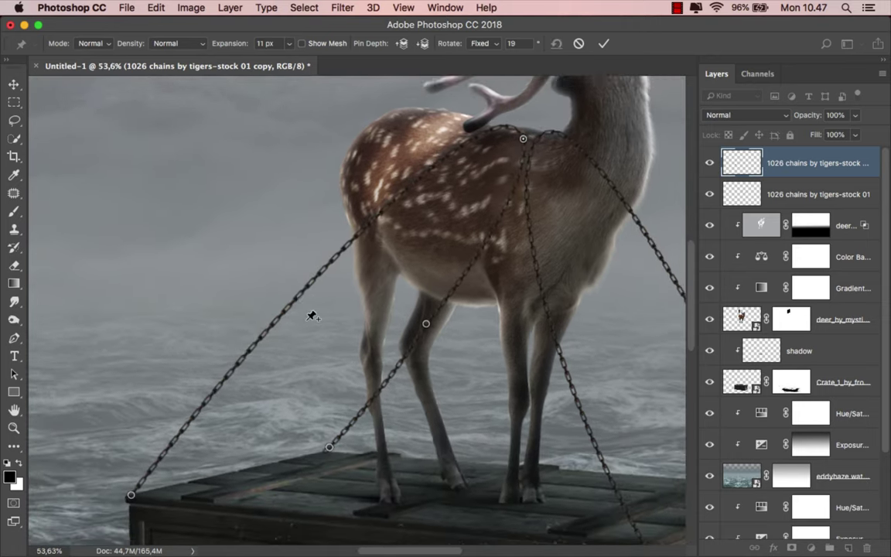
{"action": "scroll", "coordinate": [309, 312], "scroll_direction": "down", "scroll_amount": 2}
{"action": "scroll", "coordinate": [281, 342], "scroll_direction": "down", "scroll_amount": 2}
{"action": "scroll", "coordinate": [416, 403], "scroll_direction": "down", "scroll_amount": 1}
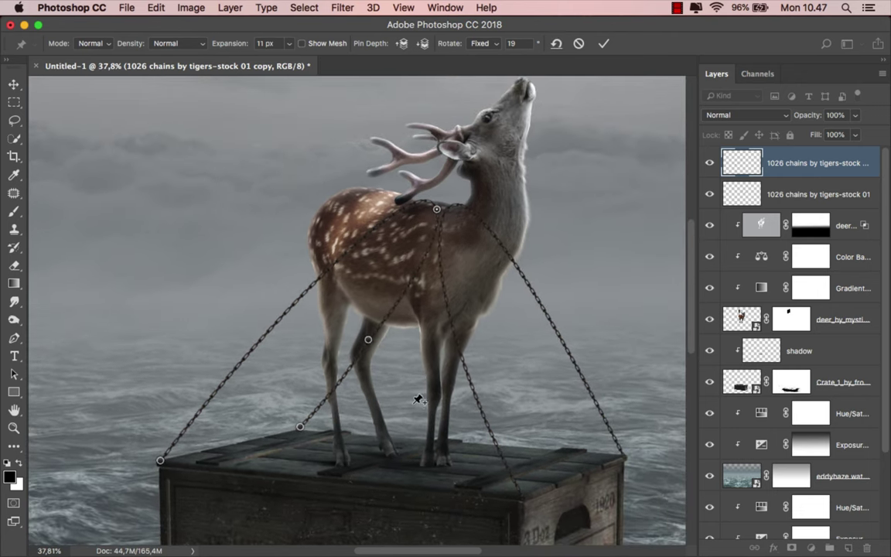
{"action": "key", "text": "Return"}
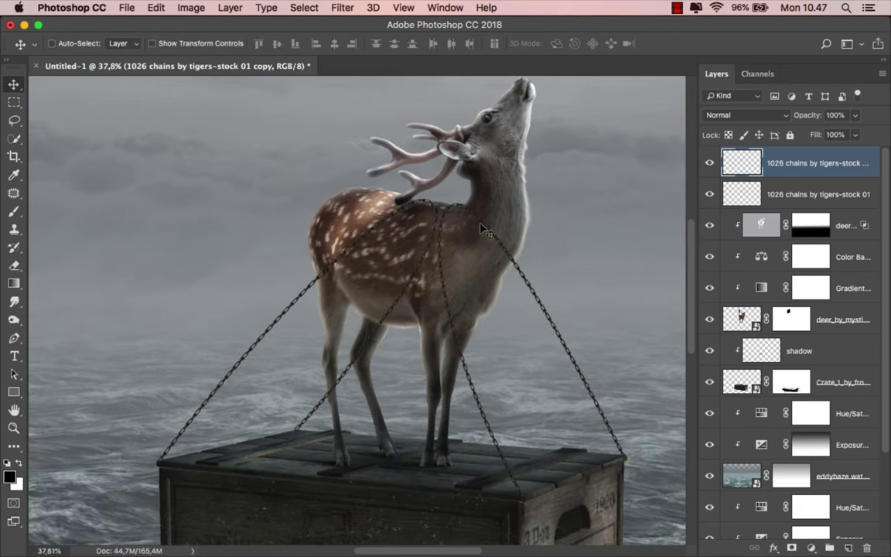
Add a layer mask to the lower chains layer
{"action": "left_click", "coordinate": [777, 195]}
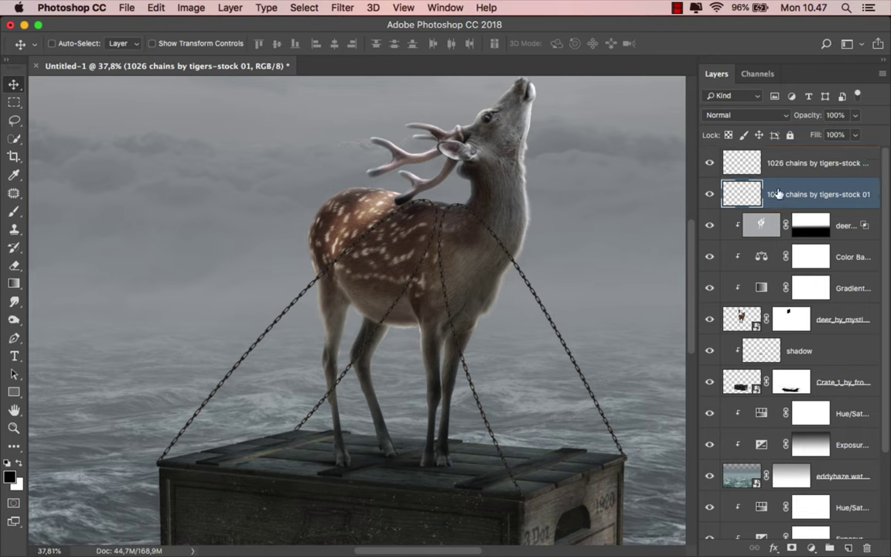
{"action": "left_click", "coordinate": [709, 195]}
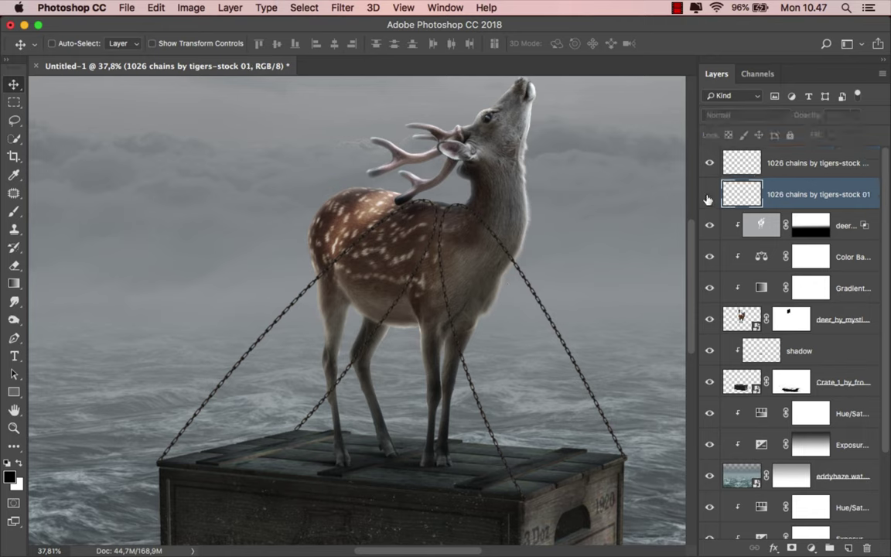
{"action": "left_click", "coordinate": [709, 195]}
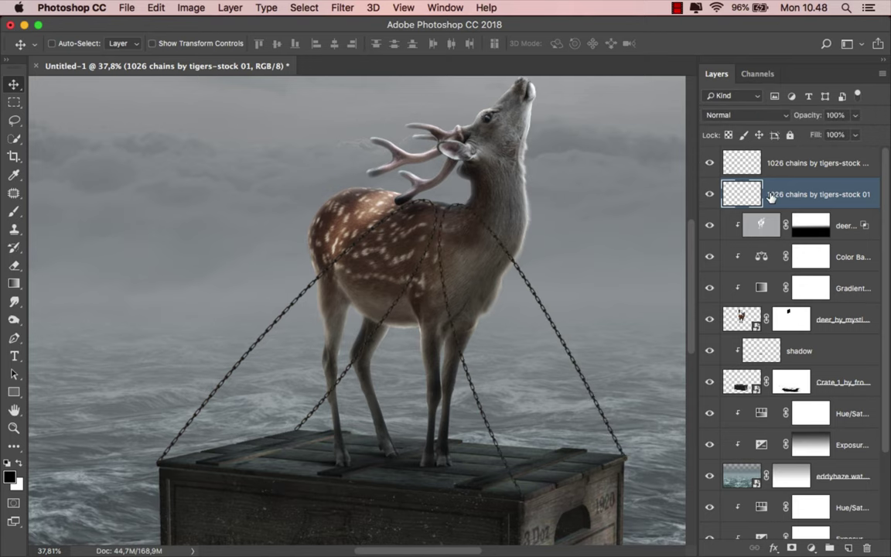
{"action": "left_click", "coordinate": [791, 548]}
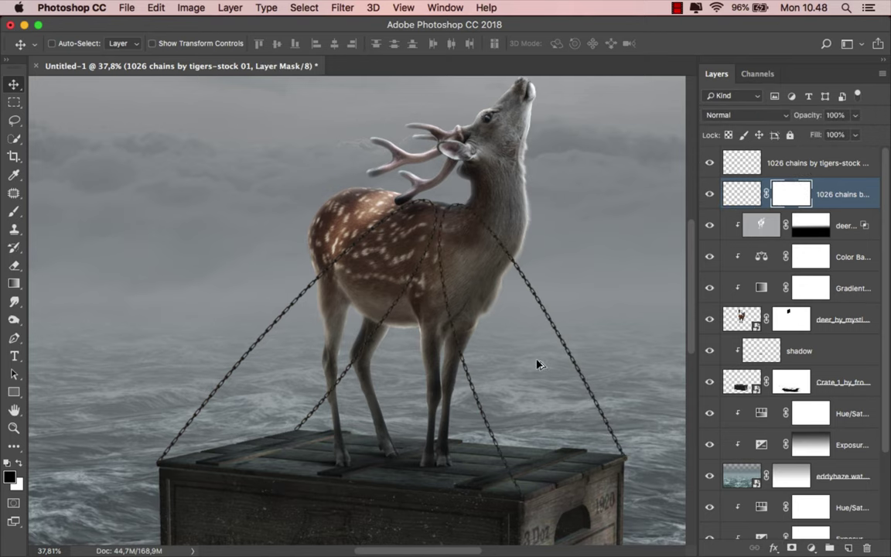
Set up a smaller Brush at 100% opacity with black as the painting colour
{"action": "scroll", "coordinate": [537, 362], "scroll_direction": "up", "scroll_amount": 1}
{"action": "left_click_drag", "start_coordinate": [14, 211], "coordinate": [51, 211]}
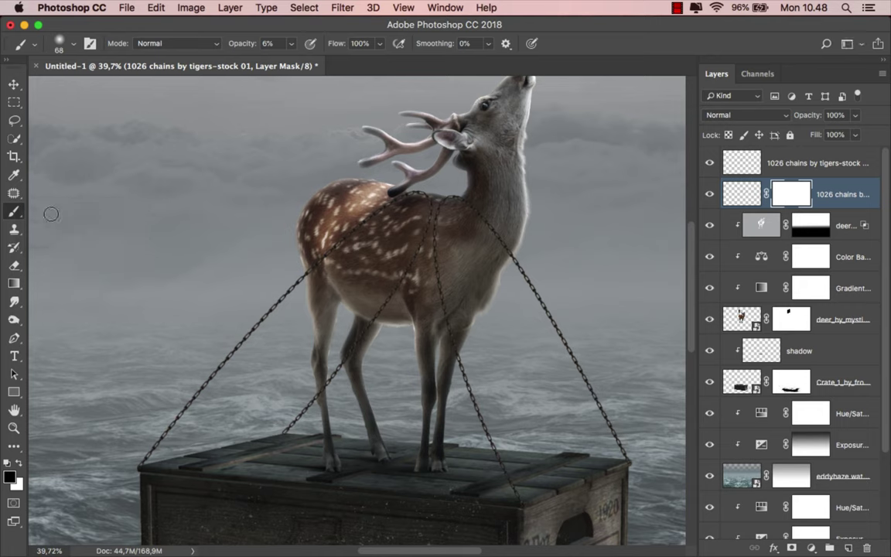
{"action": "left_click", "coordinate": [294, 44]}
{"action": "left_click_drag", "start_coordinate": [288, 61], "coordinate": [371, 68]}
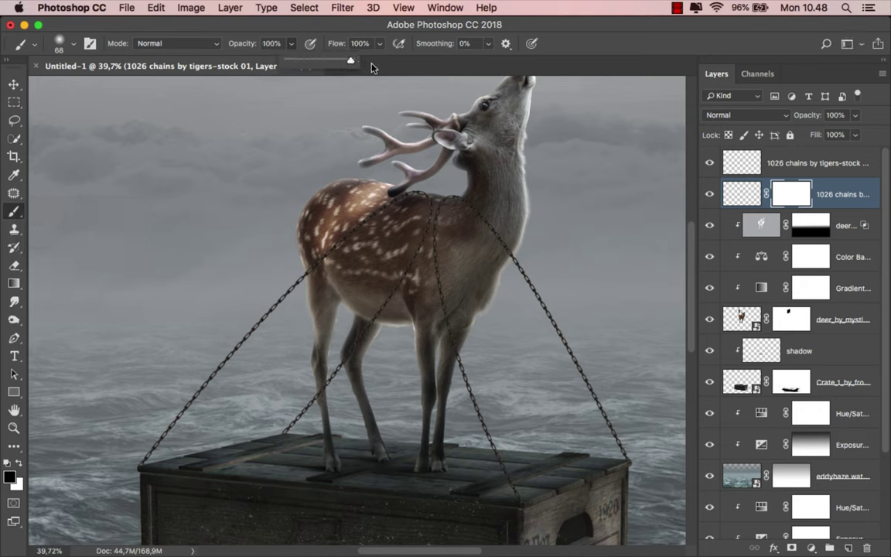
{"action": "left_click", "coordinate": [7, 464]}
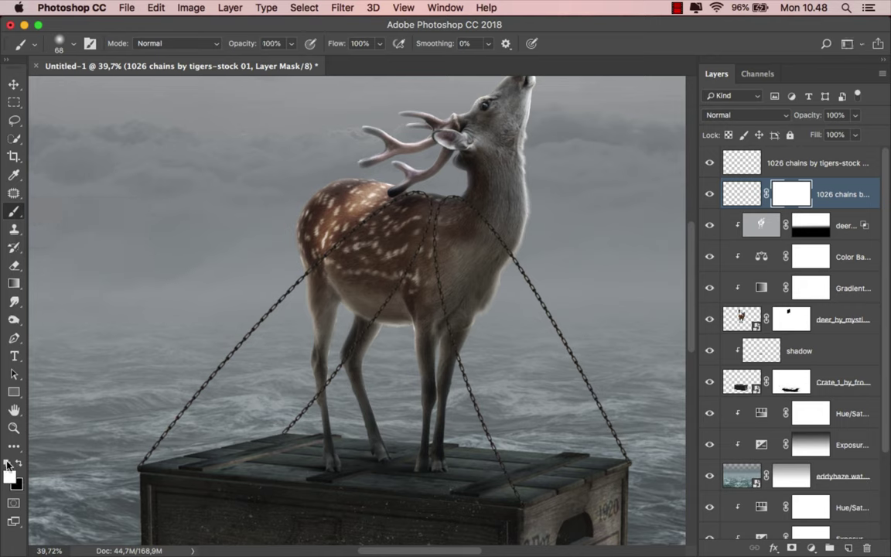
{"action": "left_click", "coordinate": [20, 464]}
{"action": "scroll", "coordinate": [329, 394], "scroll_direction": "up", "scroll_amount": 3}
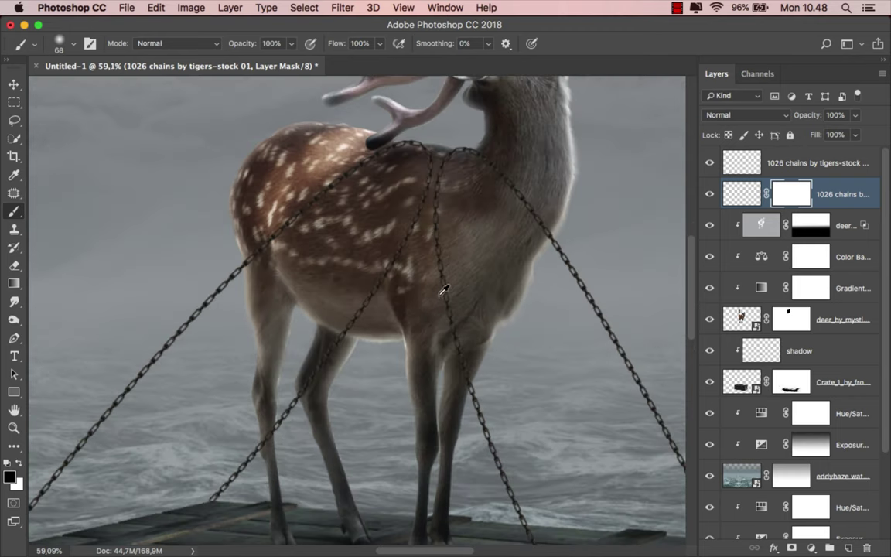
{"action": "scroll", "coordinate": [477, 348], "scroll_direction": "up", "scroll_amount": 3}
{"action": "scroll", "coordinate": [422, 414], "scroll_direction": "up", "scroll_amount": 5}
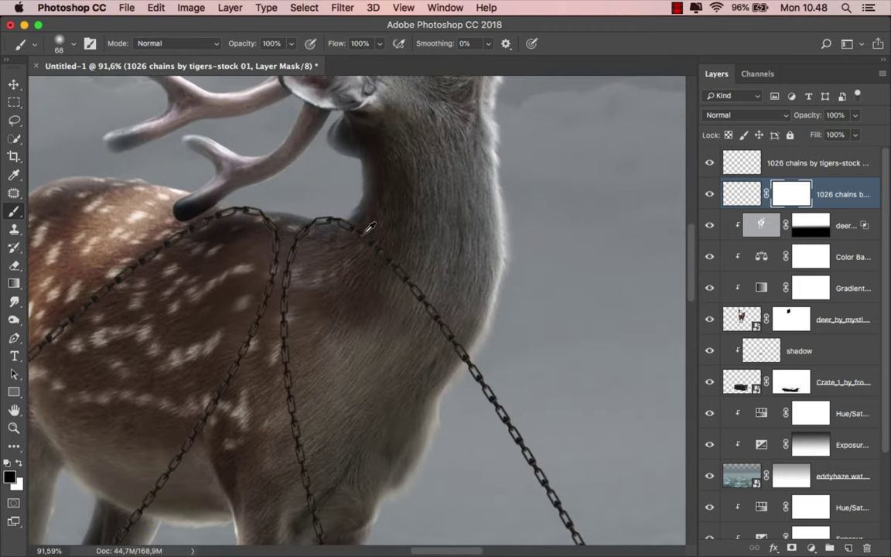
{"action": "scroll", "coordinate": [338, 259], "scroll_direction": "up", "scroll_amount": 3}
{"action": "key", "text": "bracketleft"}
{"action": "key", "text": "bracketleft"}
{"action": "key", "text": "bracketleft"}
Paint black on the mask to hide the right strand's links across the deer's neck
{"action": "mouse_move", "coordinate": [361, 232]}
{"action": "left_mouse_down"}
{"action": "mouse_move", "coordinate": [338, 224]}
{"action": "mouse_move", "coordinate": [504, 395]}
{"action": "mouse_move", "coordinate": [513, 418]}
{"action": "left_mouse_up"}
{"action": "key", "text": "bracketleft"}
{"action": "key", "text": "bracketright"}
{"action": "key", "text": "bracketright"}
{"action": "key", "text": "bracketleft"}
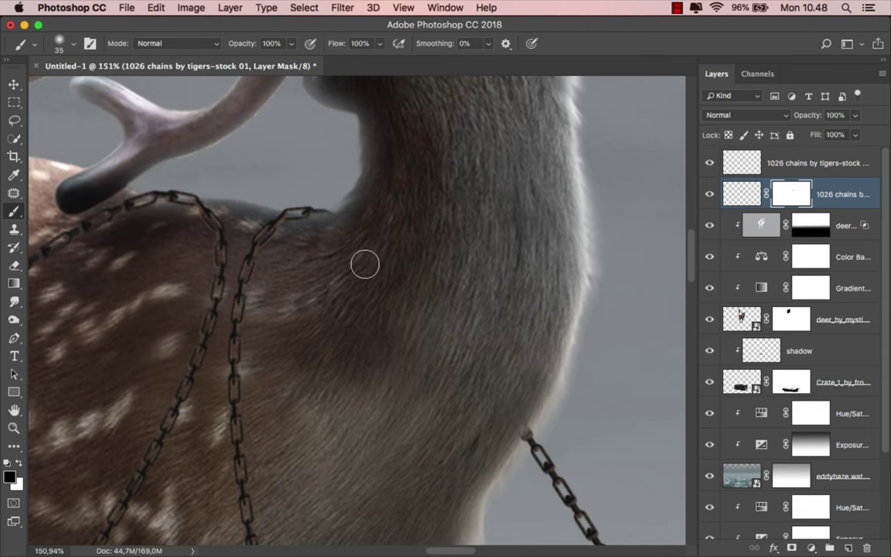
{"action": "scroll", "coordinate": [427, 271], "scroll_direction": "down", "scroll_amount": 2}
{"action": "scroll", "coordinate": [427, 271], "scroll_direction": "down", "scroll_amount": 3}
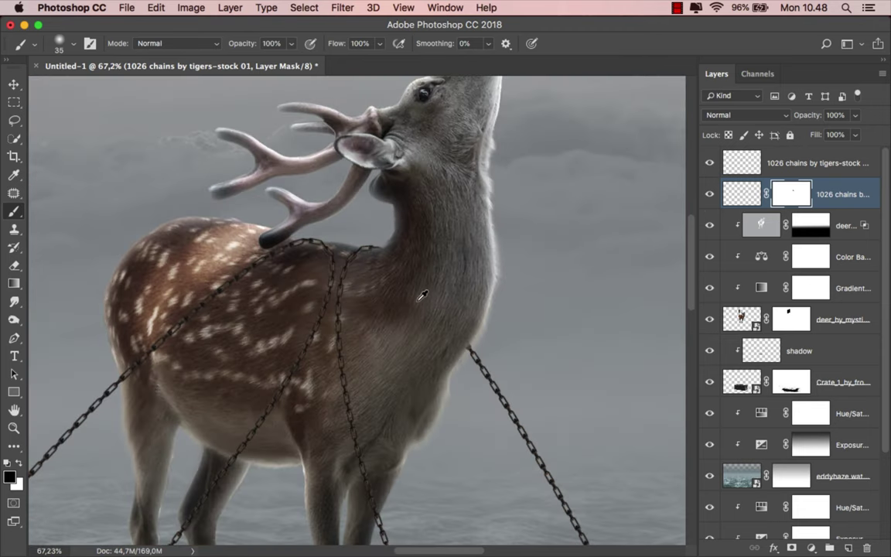
{"action": "left_click_drag", "start_coordinate": [772, 166], "coordinate": [772, 161]}
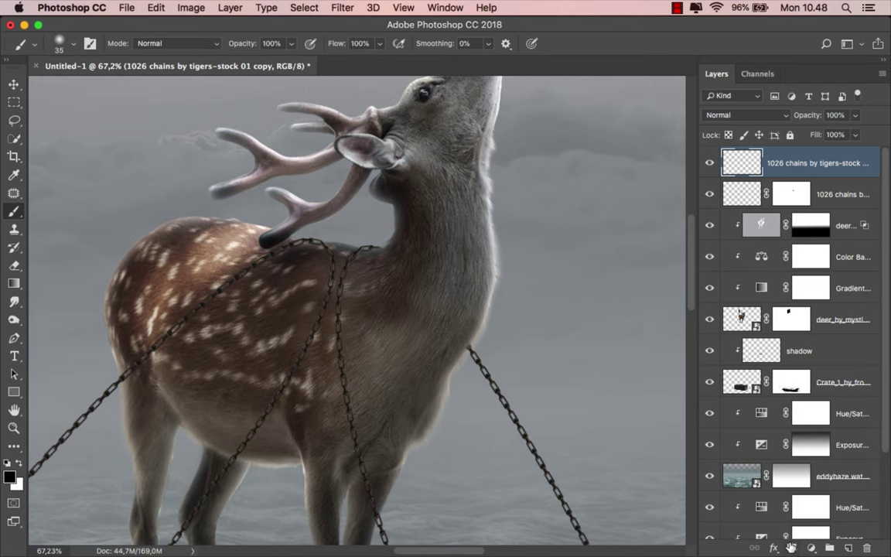
Paint out the top chain copy's links crossing the deer's belly
{"action": "left_click_drag", "start_coordinate": [372, 268], "coordinate": [561, 295]}
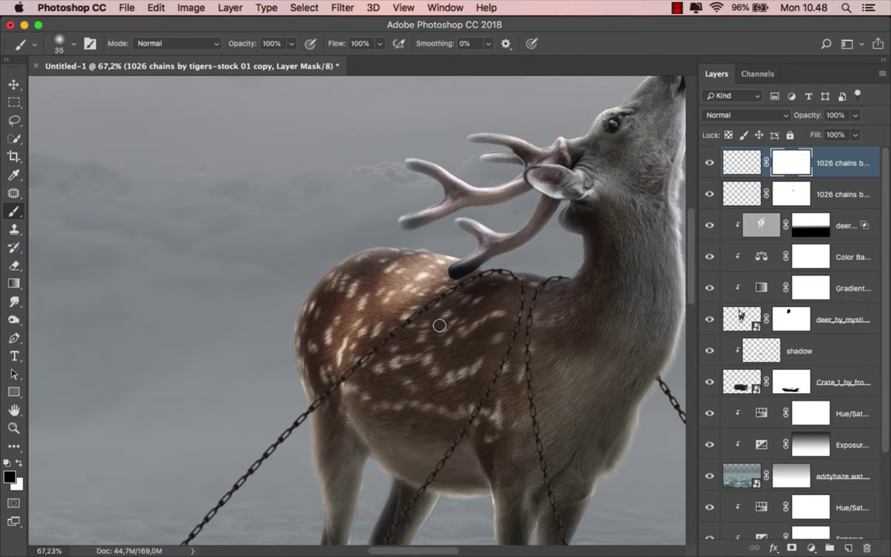
{"action": "scroll", "coordinate": [469, 356], "scroll_direction": "up", "scroll_amount": 1}
{"action": "scroll", "coordinate": [456, 387], "scroll_direction": "up", "scroll_amount": 1}
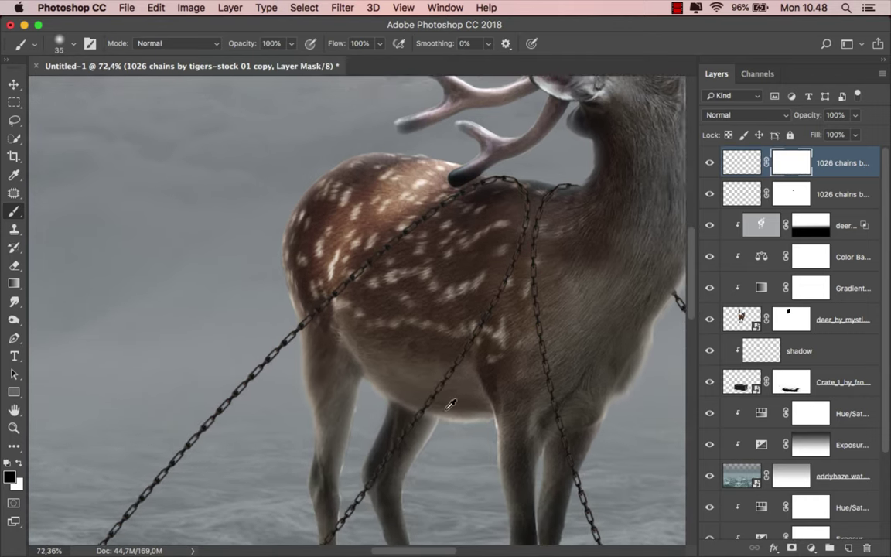
{"action": "scroll", "coordinate": [434, 403], "scroll_direction": "up", "scroll_amount": 2}
{"action": "left_click_drag", "start_coordinate": [426, 405], "coordinate": [485, 313]}
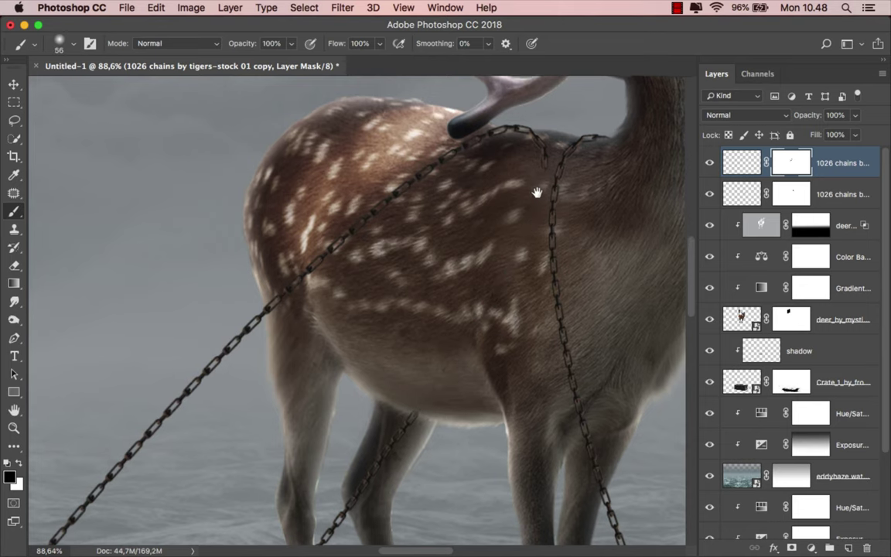
Zoom in on the deer and reduce the brush size for fine masking
{"action": "left_click_drag", "start_coordinate": [539, 191], "coordinate": [449, 371]}
{"action": "scroll", "coordinate": [450, 371], "scroll_direction": "up", "scroll_amount": 1}
{"action": "scroll", "coordinate": [445, 348], "scroll_direction": "up", "scroll_amount": 1}
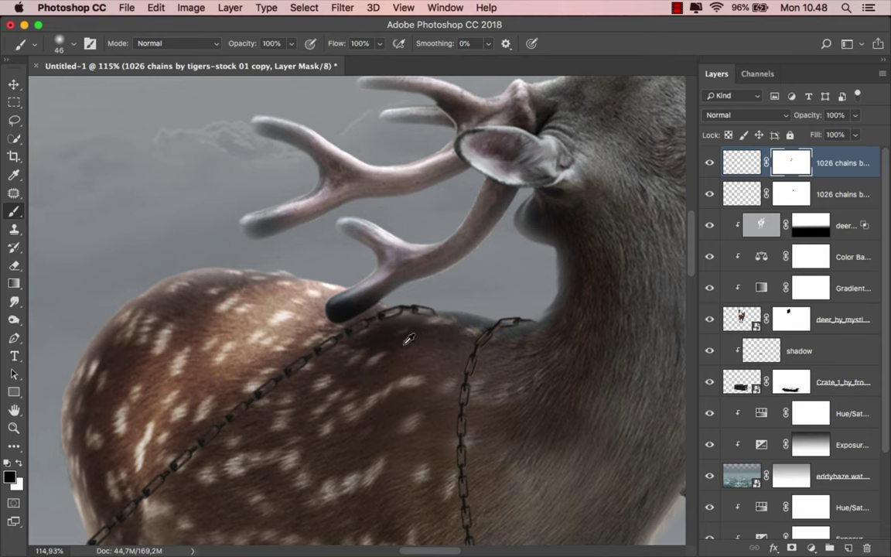
{"action": "scroll", "coordinate": [391, 371], "scroll_direction": "down", "scroll_amount": 3}
{"action": "scroll", "coordinate": [387, 373], "scroll_direction": "down", "scroll_amount": 2}
{"action": "scroll", "coordinate": [418, 309], "scroll_direction": "up", "scroll_amount": 2}
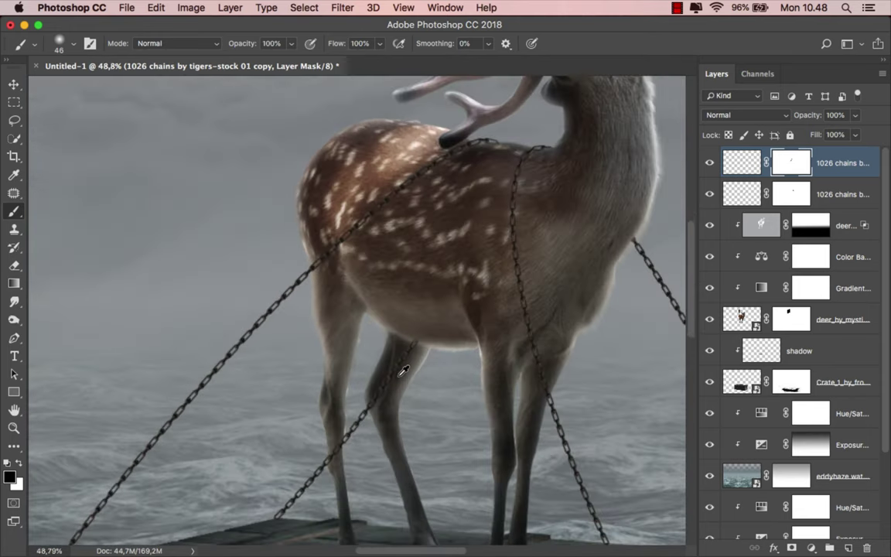
{"action": "scroll", "coordinate": [401, 369], "scroll_direction": "up", "scroll_amount": 2}
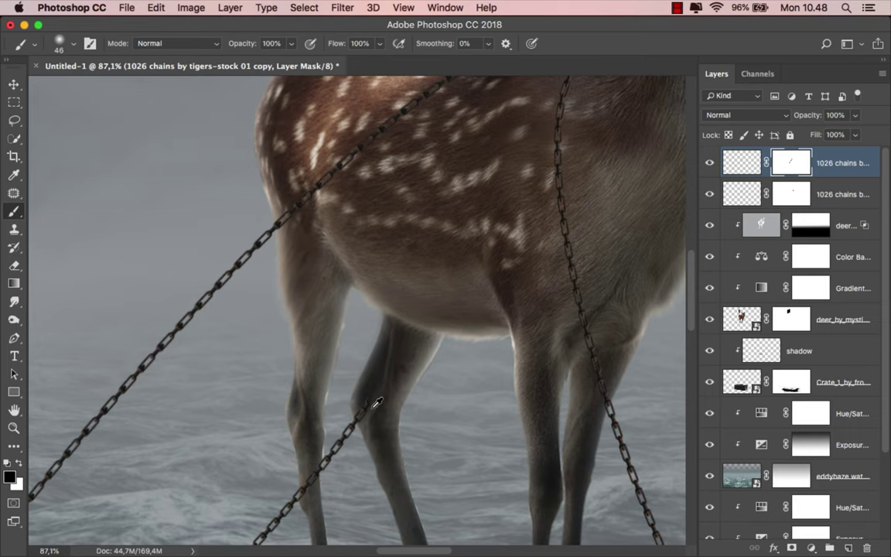
{"action": "scroll", "coordinate": [341, 363], "scroll_direction": "up", "scroll_amount": 3}
{"action": "mouse_move", "coordinate": [371, 408]}
{"action": "left_mouse_down"}
{"action": "mouse_move", "coordinate": [347, 416]}
{"action": "mouse_move", "coordinate": [346, 435]}
{"action": "left_mouse_up"}
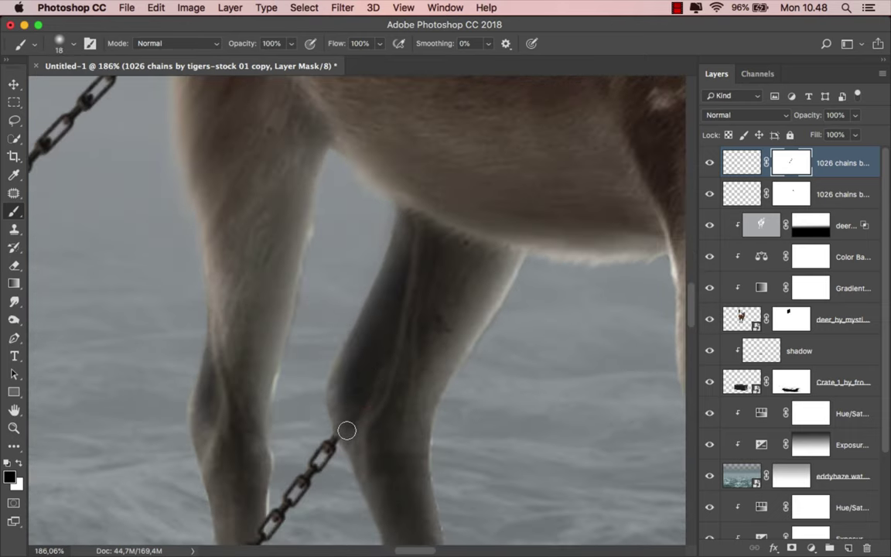
Mask the chain links across the deer's leg so that strand passes behind it
{"action": "mouse_move", "coordinate": [387, 449]}
{"action": "left_mouse_down"}
{"action": "mouse_move", "coordinate": [435, 281]}
{"action": "mouse_move", "coordinate": [397, 260]}
{"action": "mouse_move", "coordinate": [376, 355]}
{"action": "left_mouse_up"}
{"action": "scroll", "coordinate": [435, 281], "scroll_direction": "up", "scroll_amount": 3}
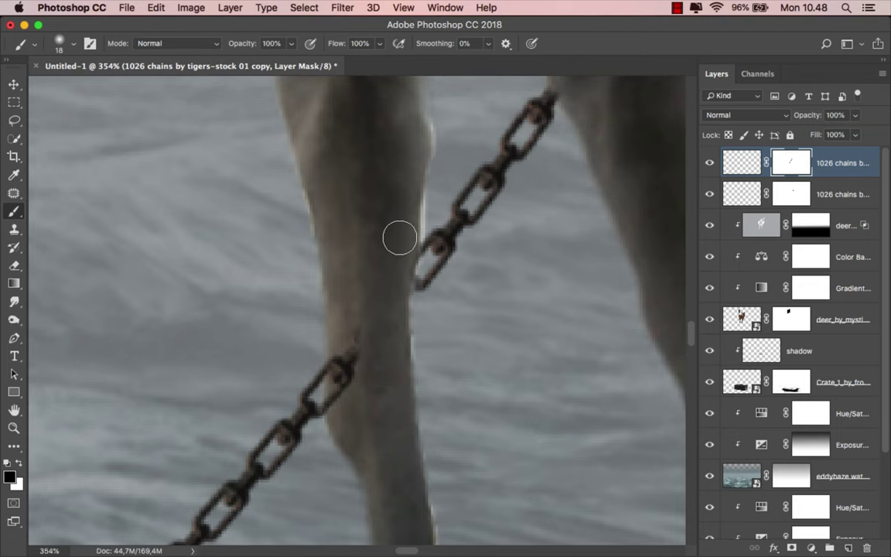
{"action": "scroll", "coordinate": [356, 371], "scroll_direction": "down", "scroll_amount": 2}
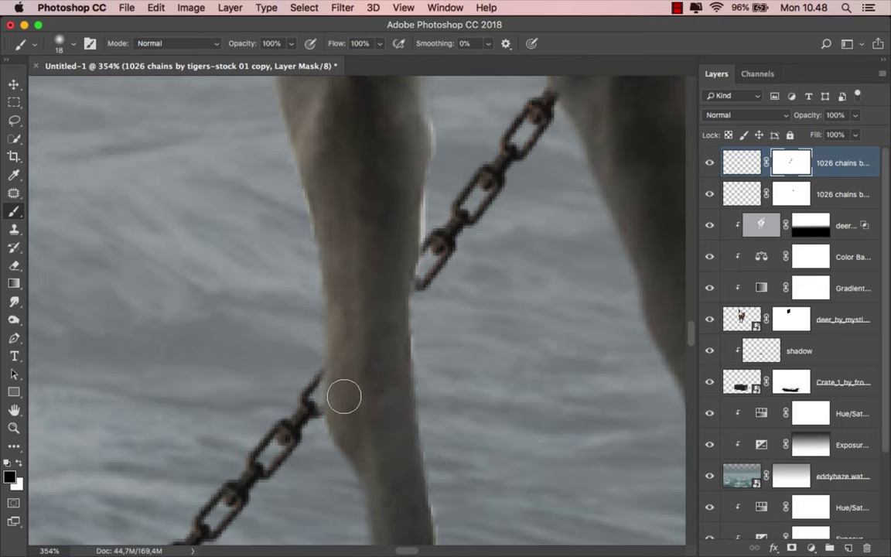
{"action": "scroll", "coordinate": [363, 390], "scroll_direction": "down", "scroll_amount": 1}
{"action": "scroll", "coordinate": [373, 385], "scroll_direction": "down", "scroll_amount": 2}
{"action": "scroll", "coordinate": [371, 387], "scroll_direction": "down", "scroll_amount": 2}
{"action": "scroll", "coordinate": [370, 390], "scroll_direction": "down", "scroll_amount": 1}
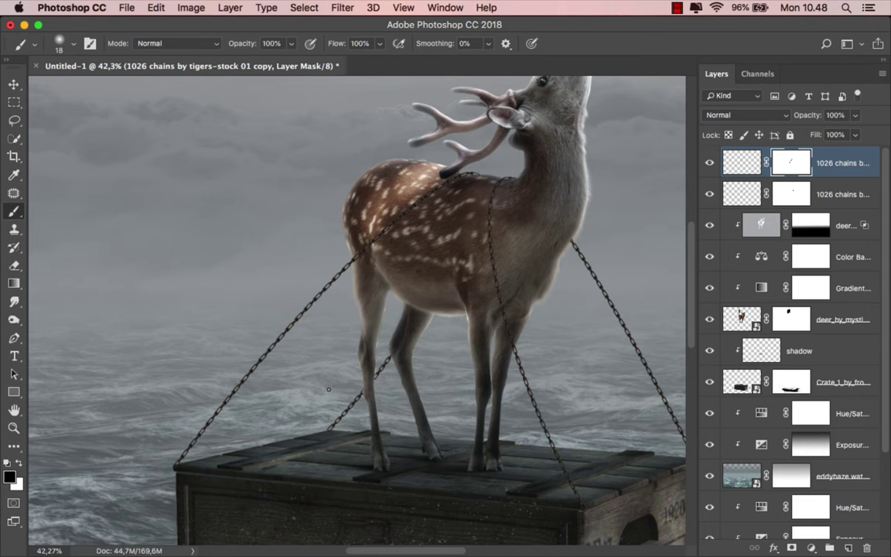
{"action": "scroll", "coordinate": [329, 390], "scroll_direction": "down", "scroll_amount": 2}
{"action": "scroll", "coordinate": [329, 390], "scroll_direction": "down", "scroll_amount": 1}
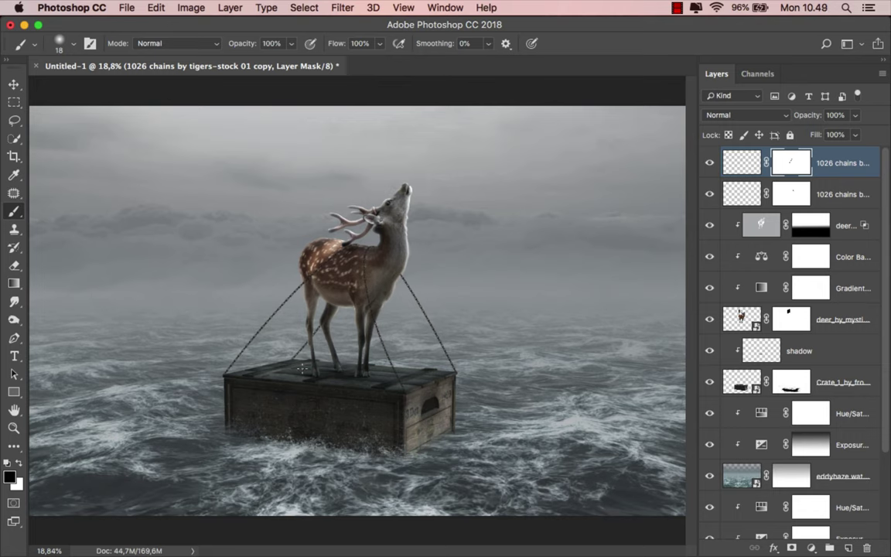
{"action": "left_click", "coordinate": [15, 84]}
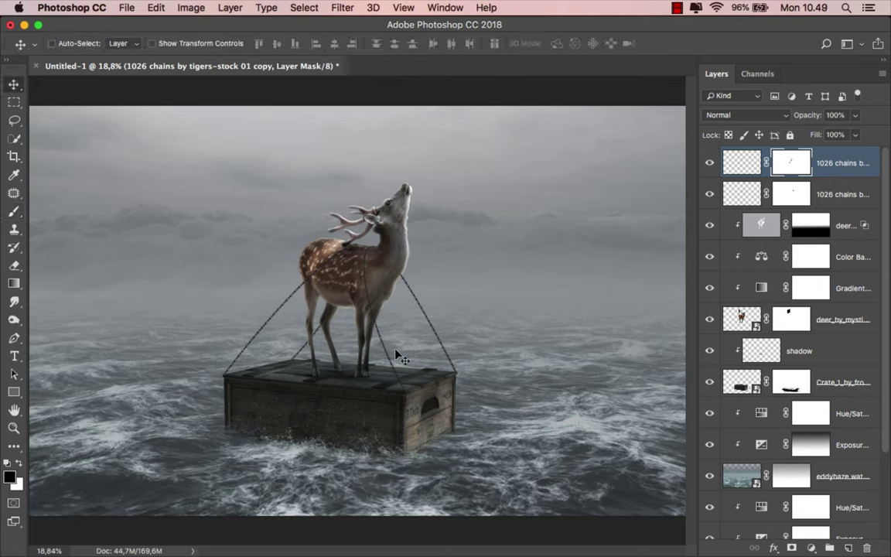
Add a new empty layer above the deer and clip it to the deer layer
{"action": "left_click", "coordinate": [849, 225]}
{"action": "left_click", "coordinate": [849, 547]}
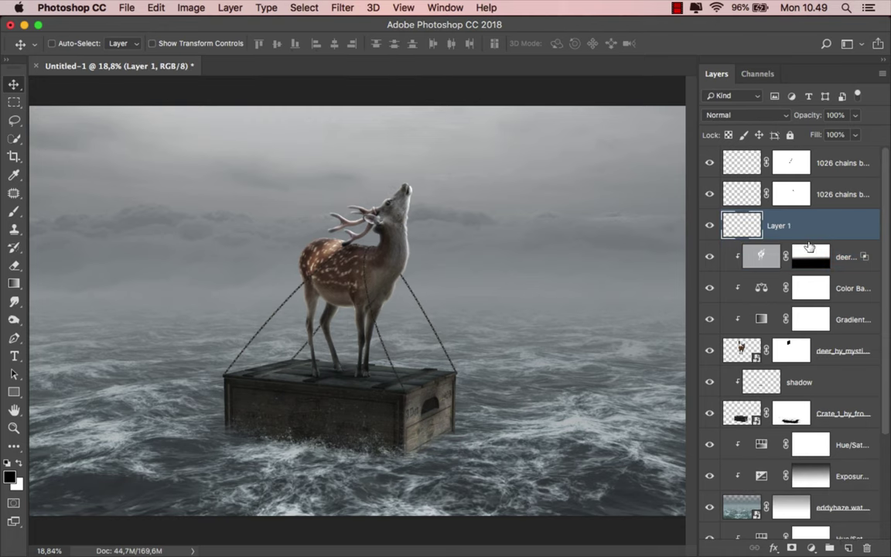
{"action": "right_click", "coordinate": [809, 225]}
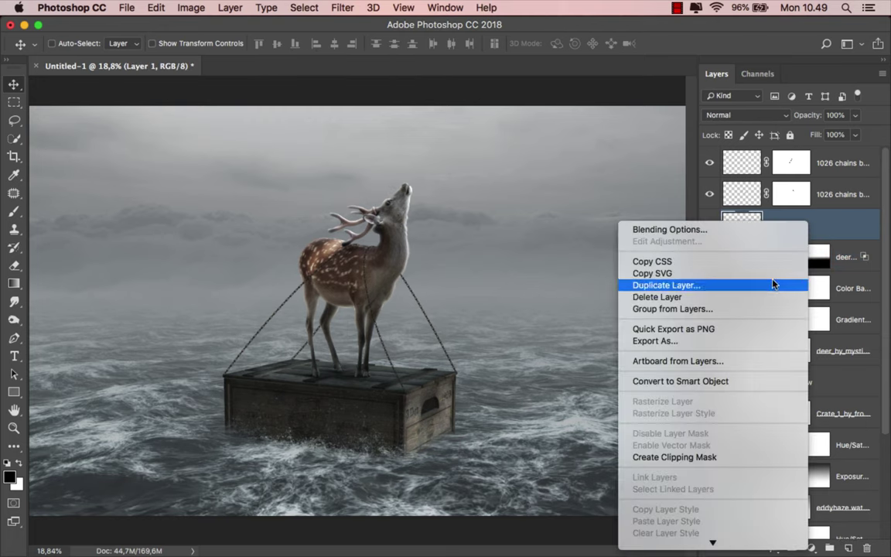
{"action": "left_click", "coordinate": [707, 457]}
Brush dark shading along the chains over the deer's chest and back
{"action": "left_click", "coordinate": [14, 211]}
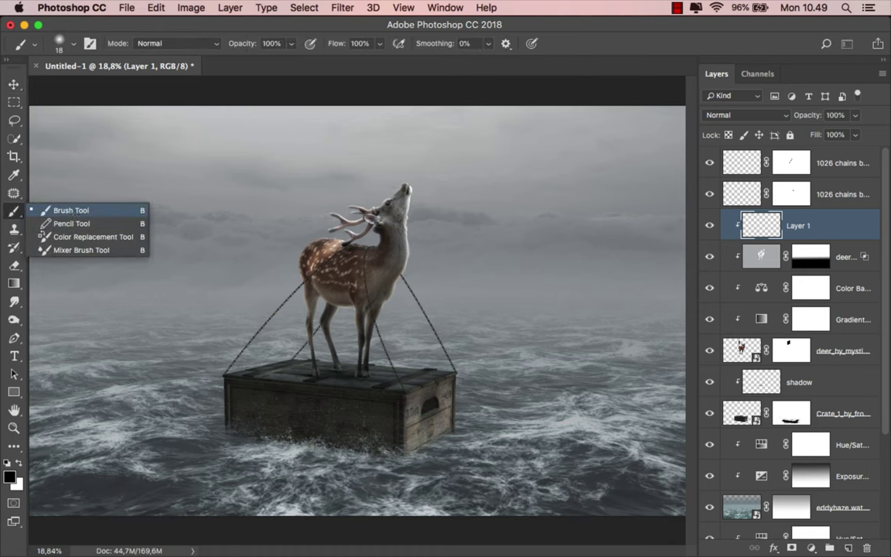
{"action": "left_click", "coordinate": [69, 207]}
{"action": "scroll", "coordinate": [364, 329], "scroll_direction": "up", "scroll_amount": 1}
{"action": "scroll", "coordinate": [361, 331], "scroll_direction": "up", "scroll_amount": 1}
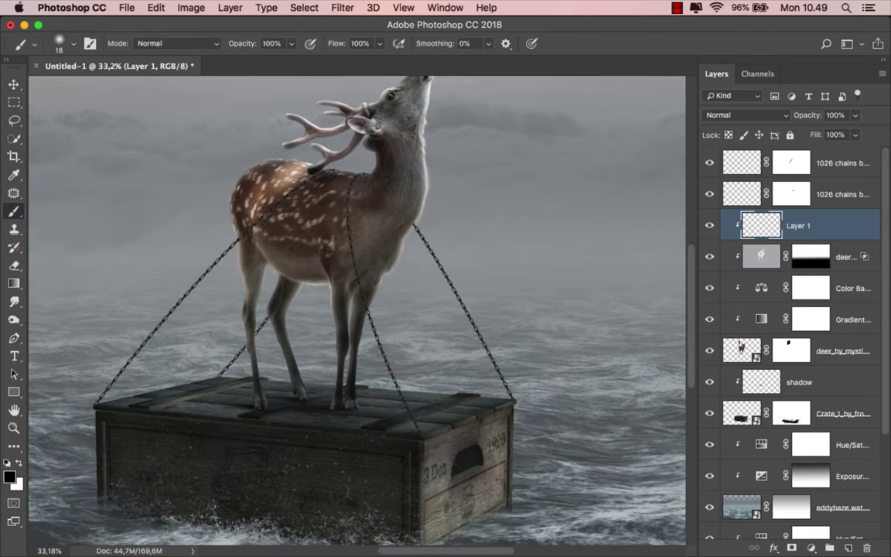
{"action": "scroll", "coordinate": [359, 332], "scroll_direction": "up", "scroll_amount": 1}
{"action": "scroll", "coordinate": [359, 332], "scroll_direction": "up", "scroll_amount": 2}
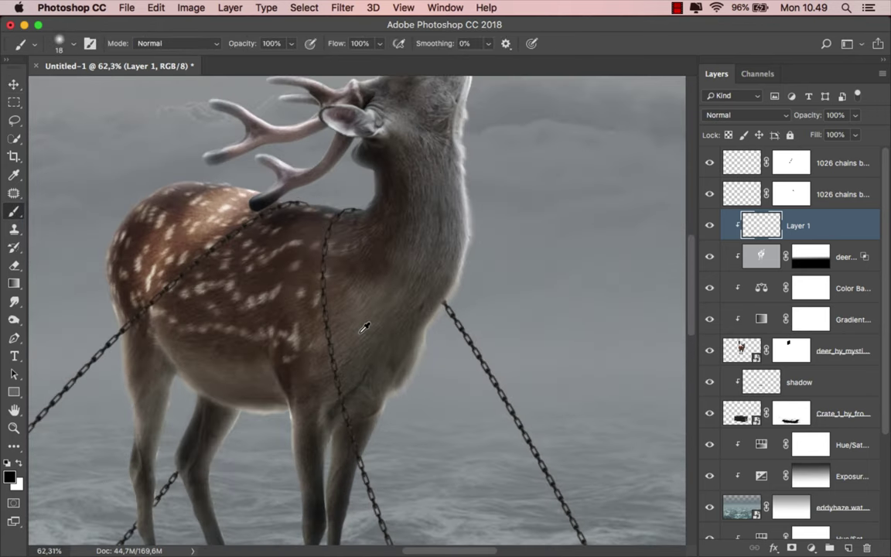
{"action": "scroll", "coordinate": [359, 333], "scroll_direction": "up", "scroll_amount": 1}
{"action": "scroll", "coordinate": [358, 334], "scroll_direction": "up", "scroll_amount": 1}
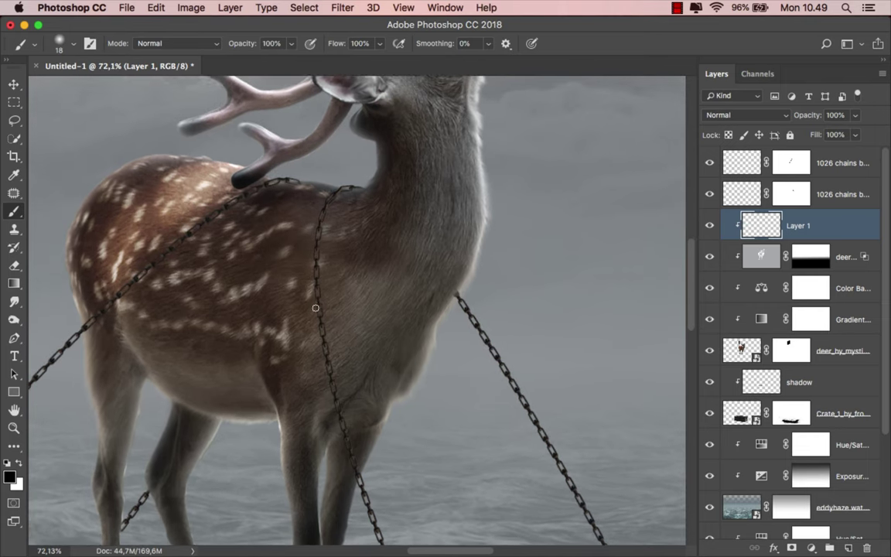
{"action": "scroll", "coordinate": [318, 294], "scroll_direction": "up", "scroll_amount": 1}
{"action": "scroll", "coordinate": [310, 291], "scroll_direction": "up", "scroll_amount": 1}
{"action": "scroll", "coordinate": [306, 291], "scroll_direction": "down", "scroll_amount": 1}
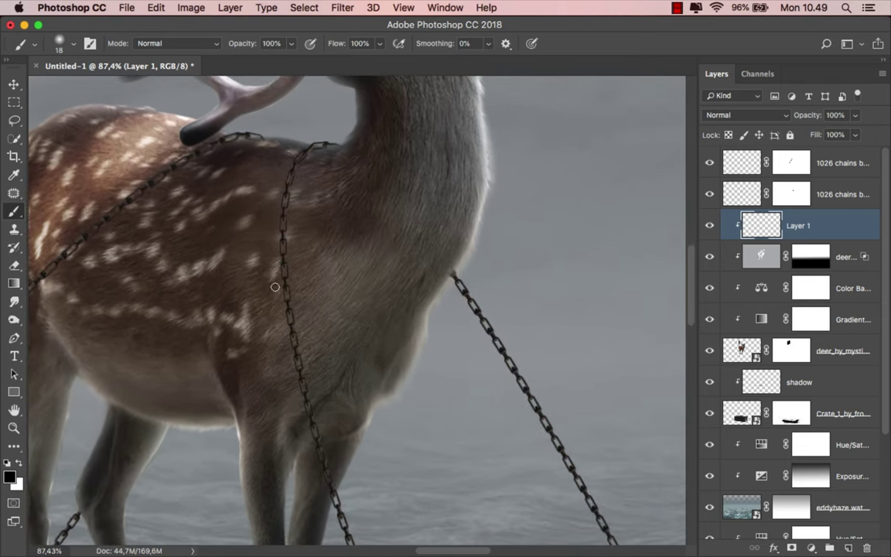
{"action": "scroll", "coordinate": [290, 255], "scroll_direction": "down", "scroll_amount": 1}
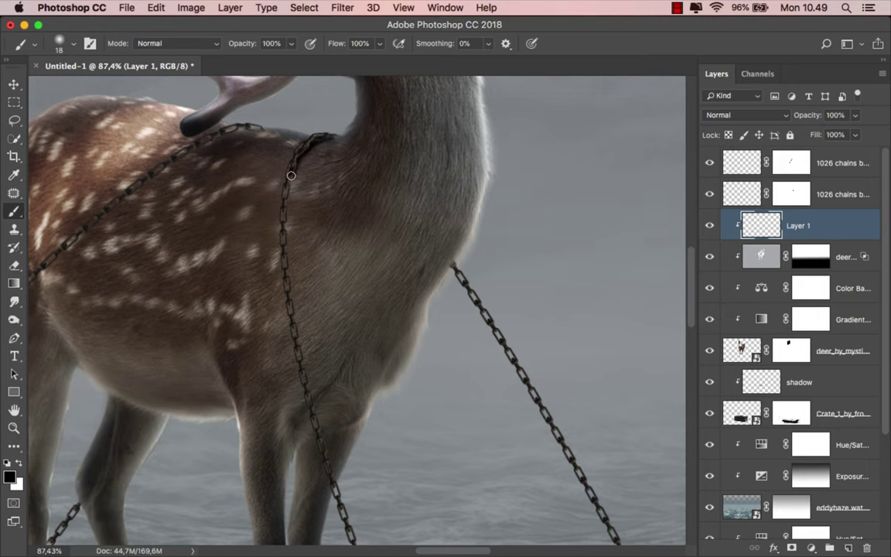
{"action": "mouse_move", "coordinate": [290, 175]}
{"action": "left_mouse_down"}
{"action": "mouse_move", "coordinate": [291, 296]}
{"action": "mouse_move", "coordinate": [326, 440]}
{"action": "mouse_move", "coordinate": [537, 458]}
{"action": "left_mouse_up"}
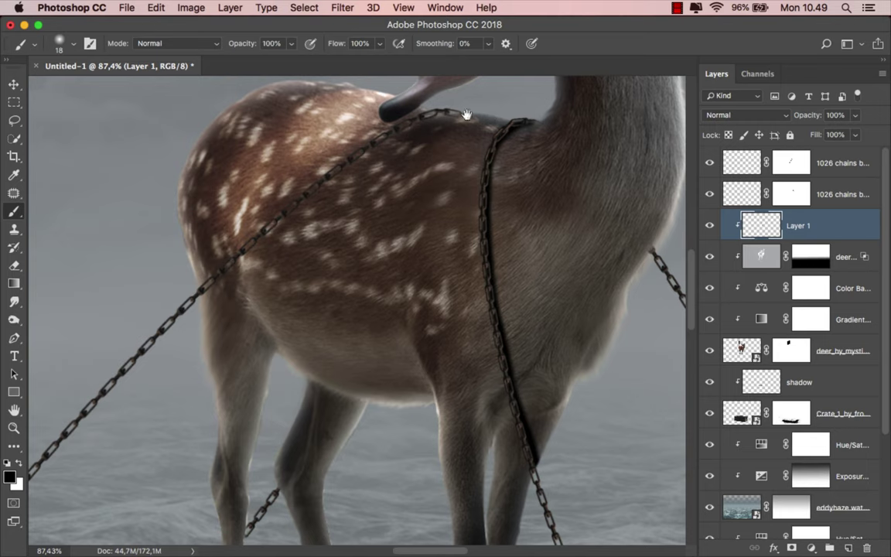
{"action": "mouse_move", "coordinate": [467, 114]}
{"action": "left_mouse_down"}
{"action": "mouse_move", "coordinate": [483, 109]}
{"action": "mouse_move", "coordinate": [418, 119]}
{"action": "mouse_move", "coordinate": [370, 153]}
{"action": "mouse_move", "coordinate": [215, 297]}
{"action": "left_mouse_up"}
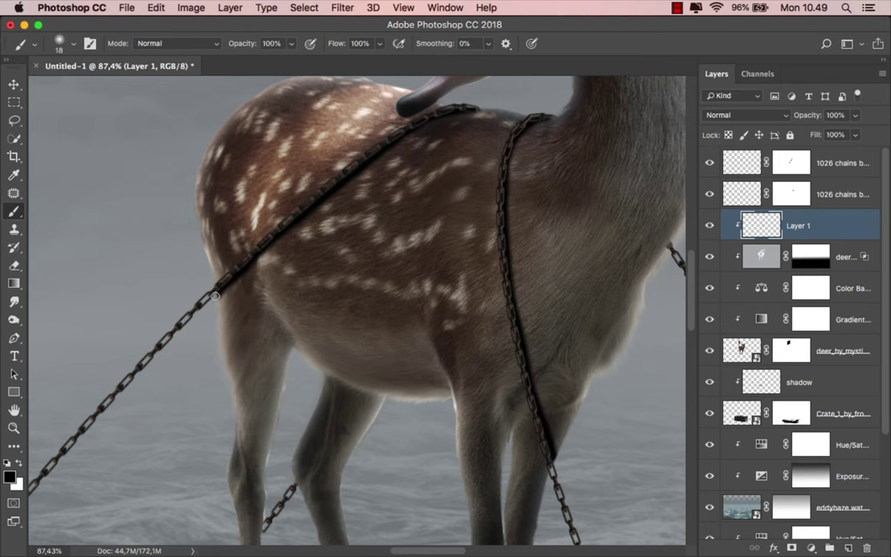
Set Layer 1 to Soft Light at 41% fill and fit the image on screen
{"action": "scroll", "coordinate": [202, 270], "scroll_direction": "down", "scroll_amount": 2}
{"action": "scroll", "coordinate": [206, 255], "scroll_direction": "down", "scroll_amount": 3}
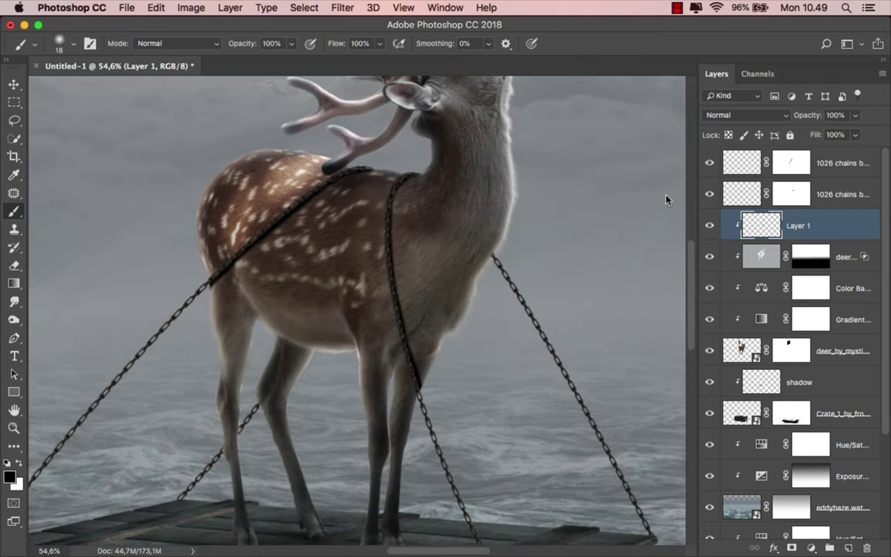
{"action": "left_click", "coordinate": [754, 114]}
{"action": "left_click", "coordinate": [730, 260]}
{"action": "left_click", "coordinate": [747, 114]}
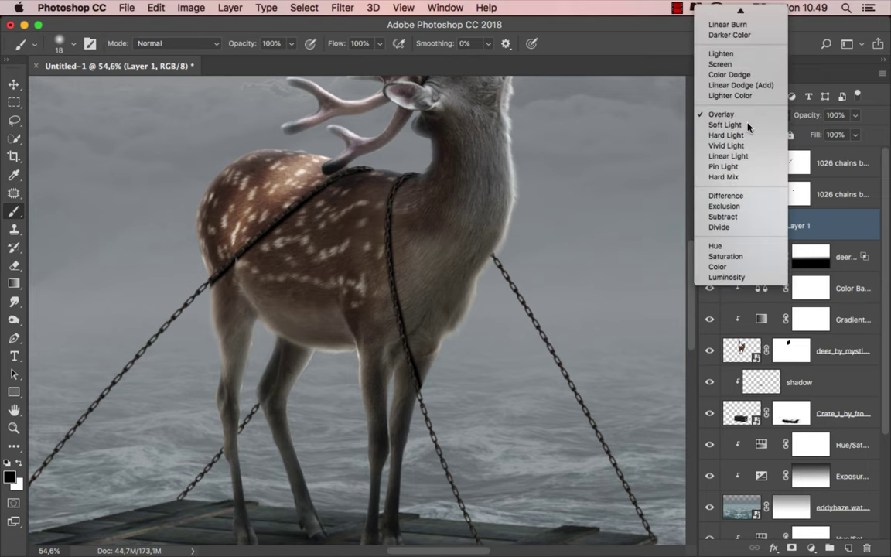
{"action": "left_click", "coordinate": [749, 127]}
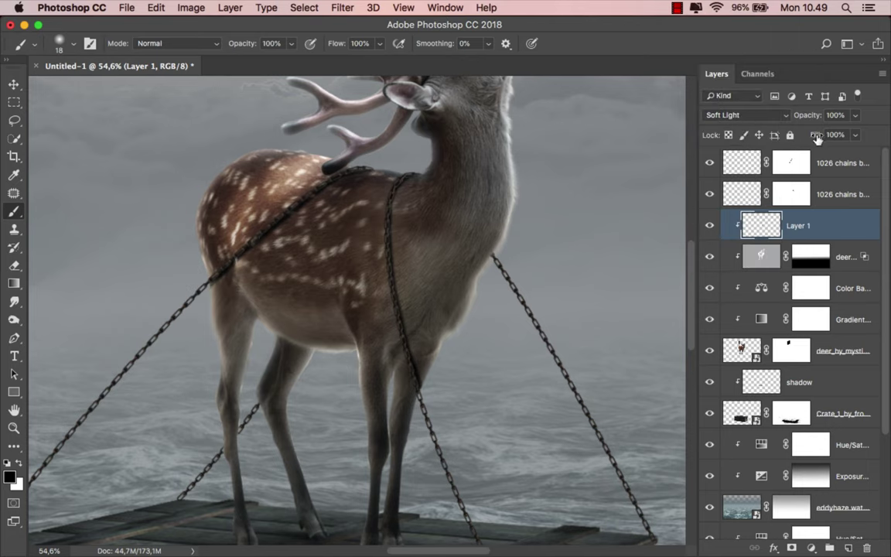
{"action": "left_click_drag", "start_coordinate": [818, 137], "coordinate": [775, 142]}
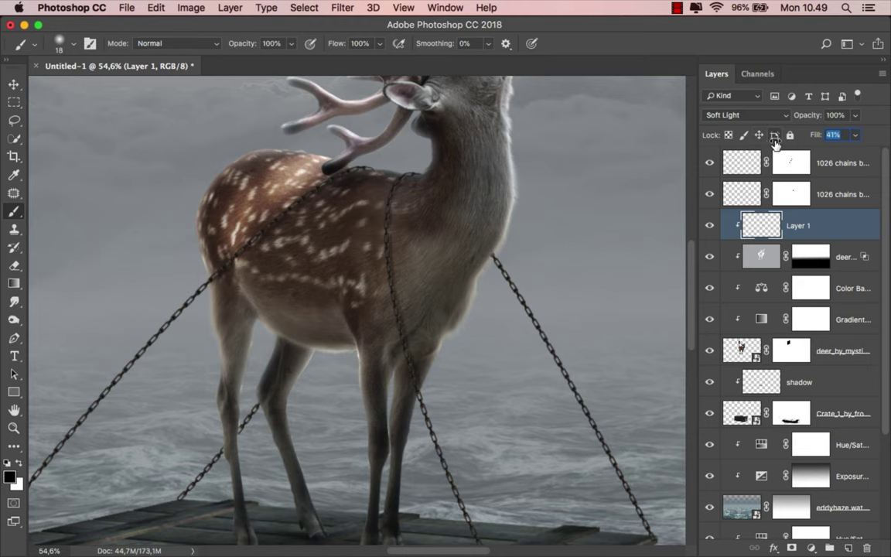
{"action": "scroll", "coordinate": [438, 193], "scroll_direction": "down", "scroll_amount": 1}
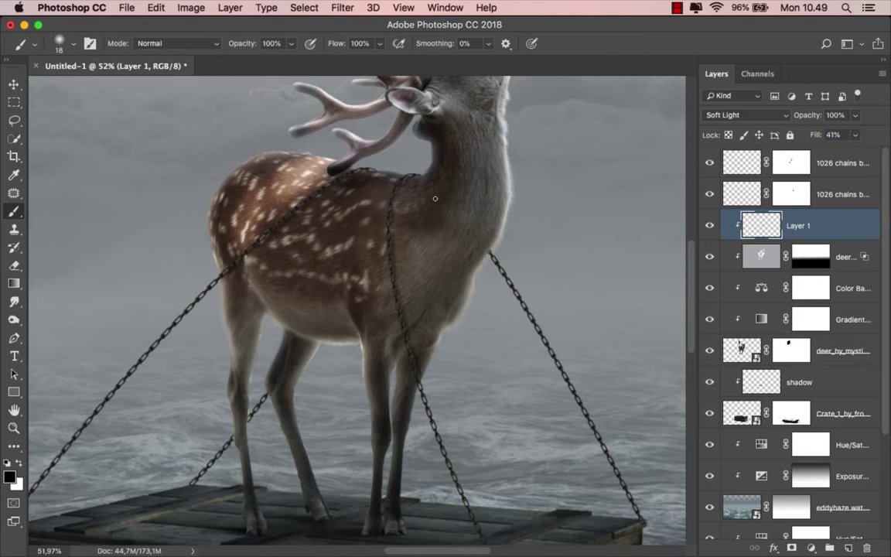
{"action": "key", "text": "super+0"}
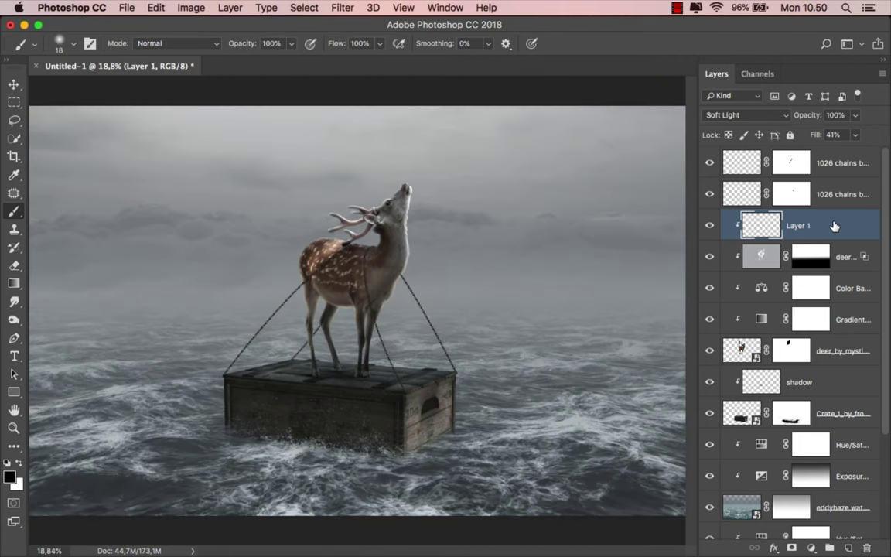
Add a reversed Radial Gradient Fill above the top chain layer, angle 31, scale 333
{"action": "key", "text": "v"}
{"action": "left_click", "coordinate": [827, 164]}
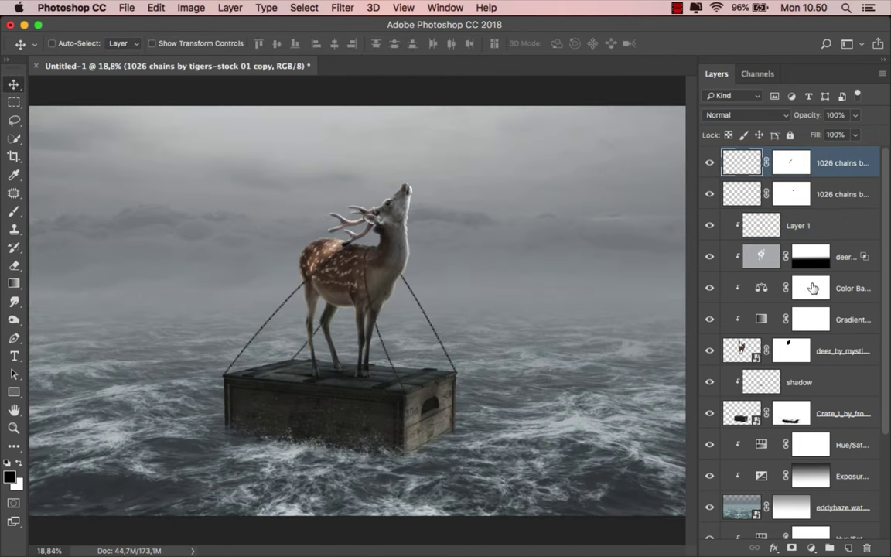
{"action": "left_click", "coordinate": [811, 548]}
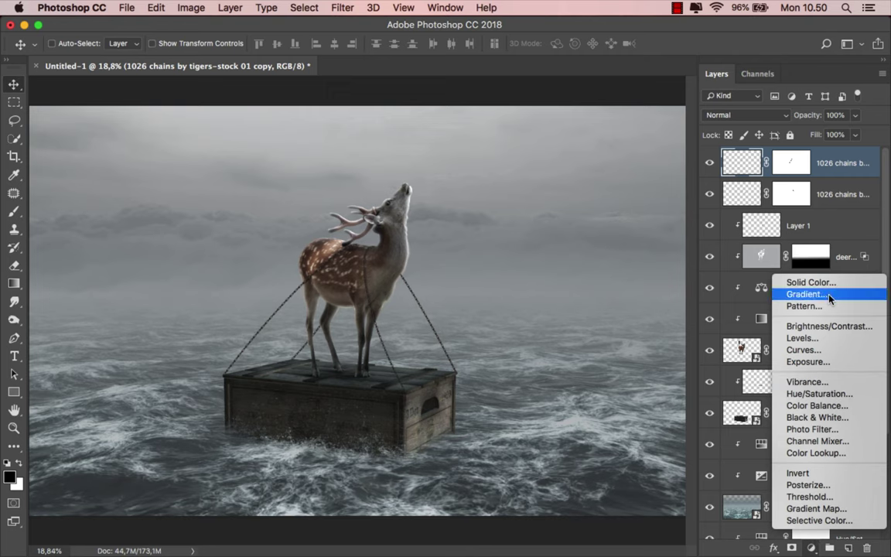
{"action": "left_click", "coordinate": [805, 294]}
{"action": "left_click", "coordinate": [640, 252]}
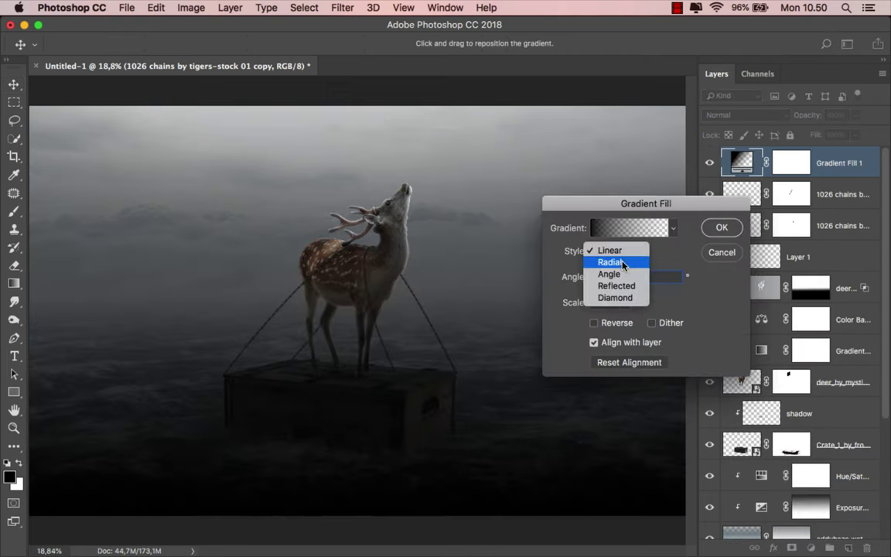
{"action": "left_click", "coordinate": [611, 262]}
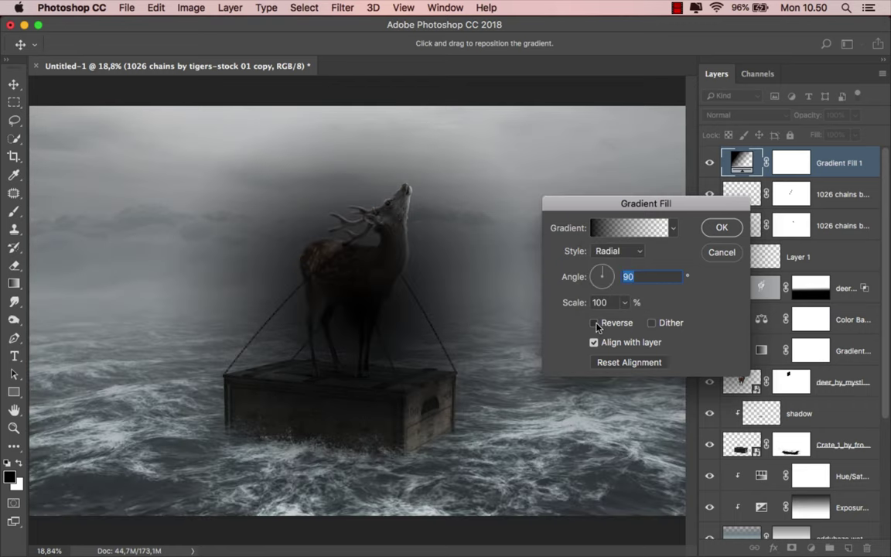
{"action": "left_click", "coordinate": [595, 323]}
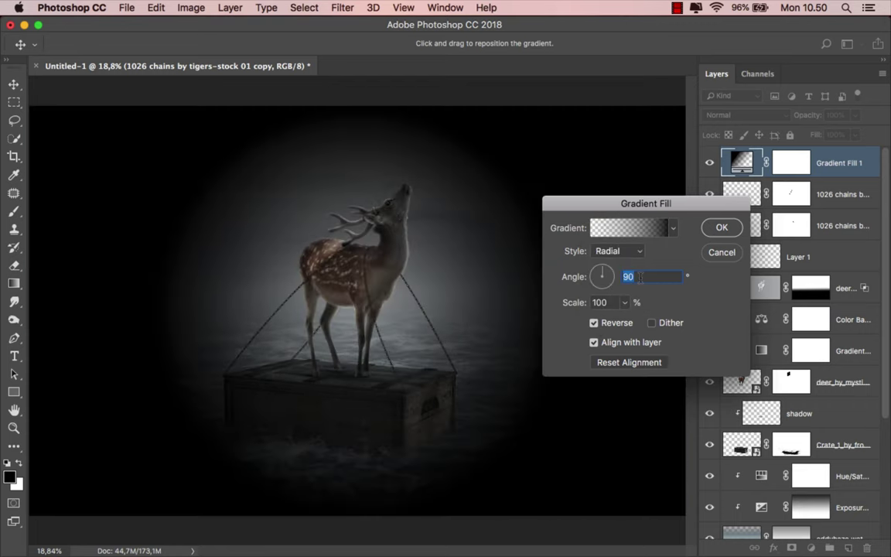
{"action": "type", "text": "31"}
{"action": "key", "text": "Tab"}
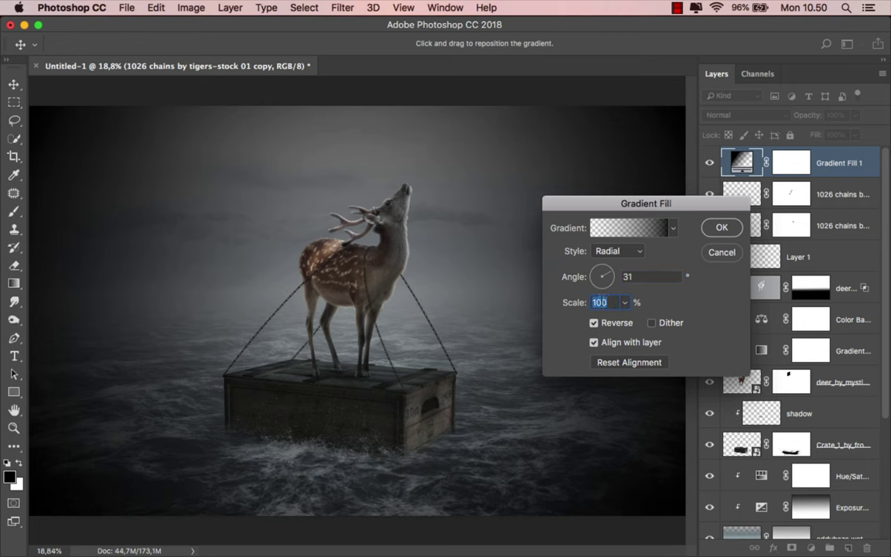
{"action": "type", "text": "333"}
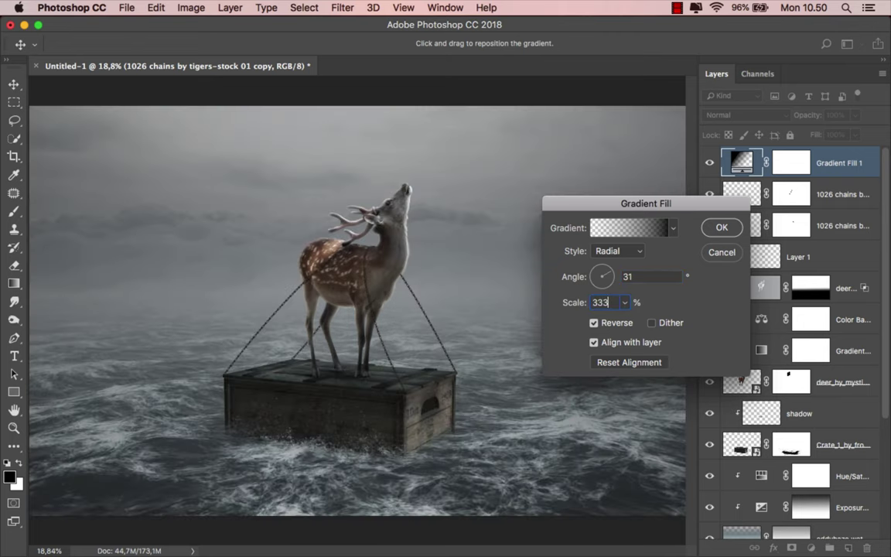
{"action": "left_click", "coordinate": [722, 229]}
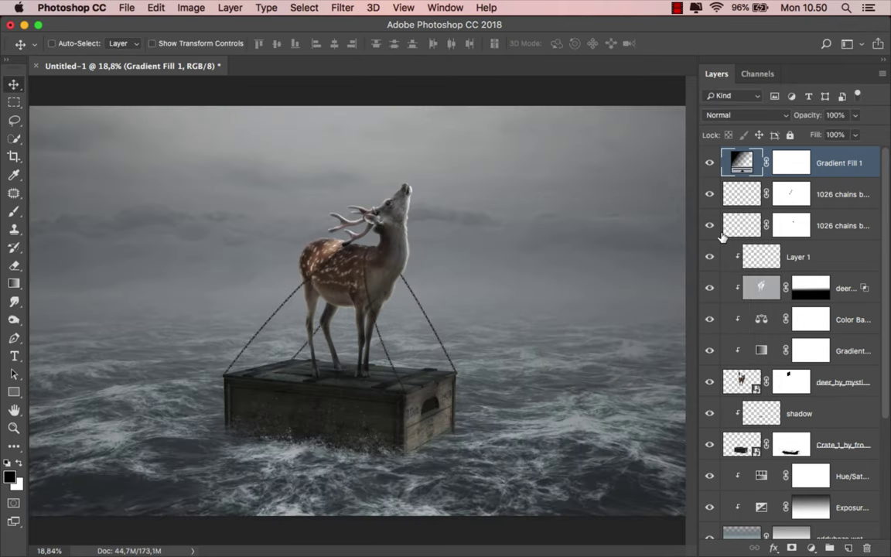
Recheck the gradient fill settings and set Gradient Fill 1 to Soft Light
{"action": "double_click", "coordinate": [742, 164]}
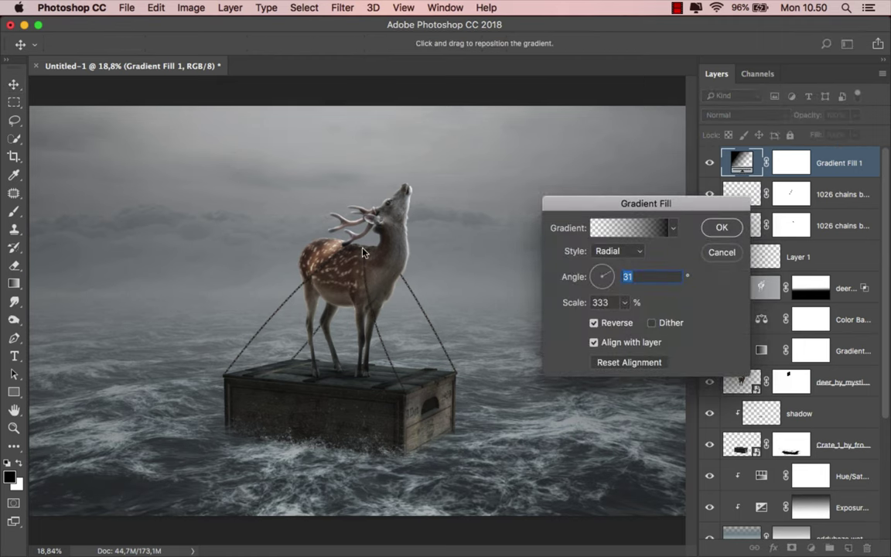
{"action": "left_click", "coordinate": [720, 226]}
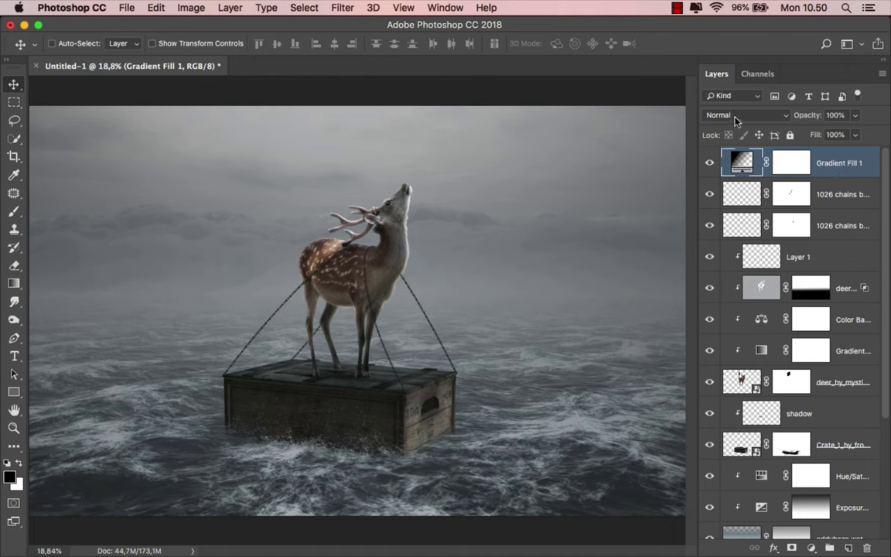
{"action": "left_click", "coordinate": [735, 116]}
{"action": "left_click", "coordinate": [740, 220]}
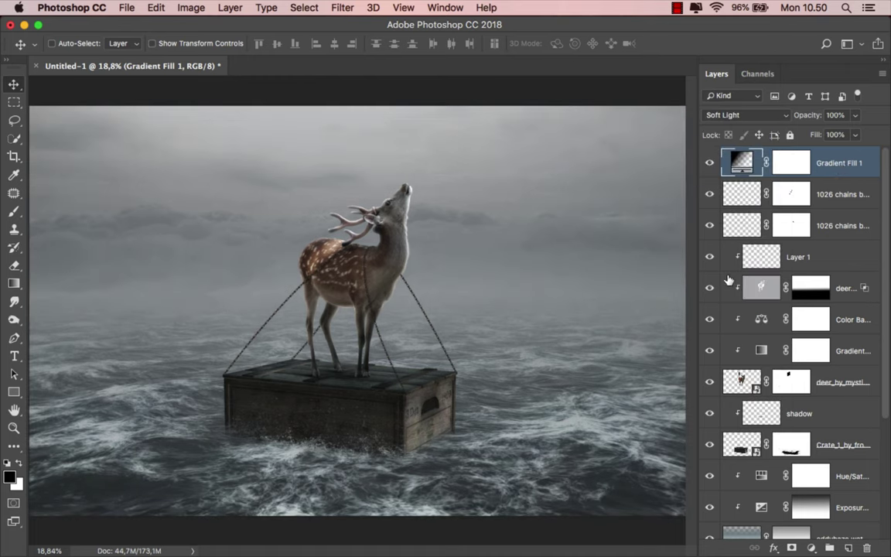
Stamp a merged copy onto a new top layer, convert it to a smart object named acr
{"action": "left_click", "coordinate": [709, 164]}
{"action": "left_click", "coordinate": [849, 547]}
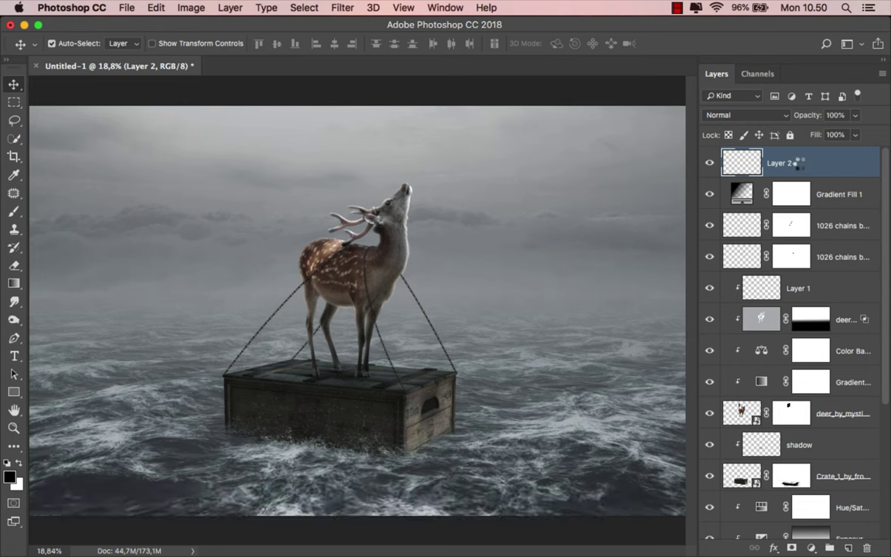
{"action": "right_click", "coordinate": [801, 168]}
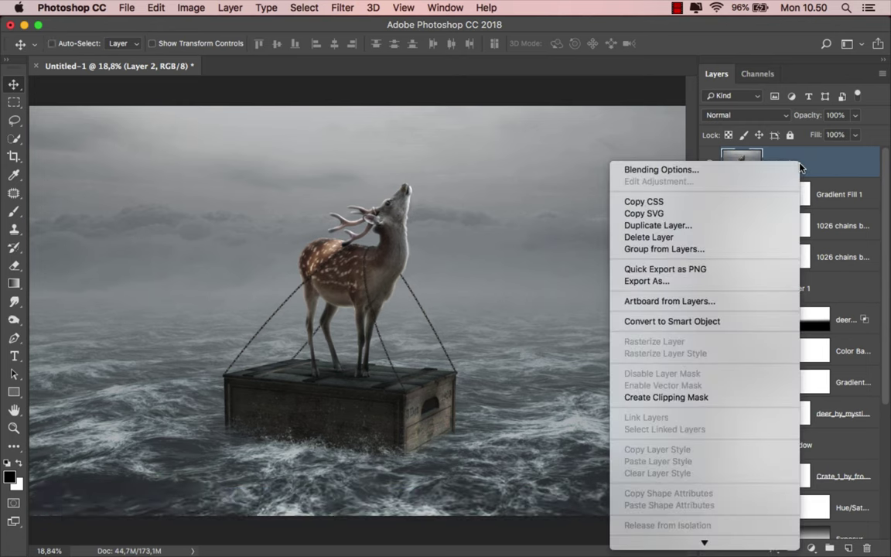
{"action": "left_click", "coordinate": [739, 326]}
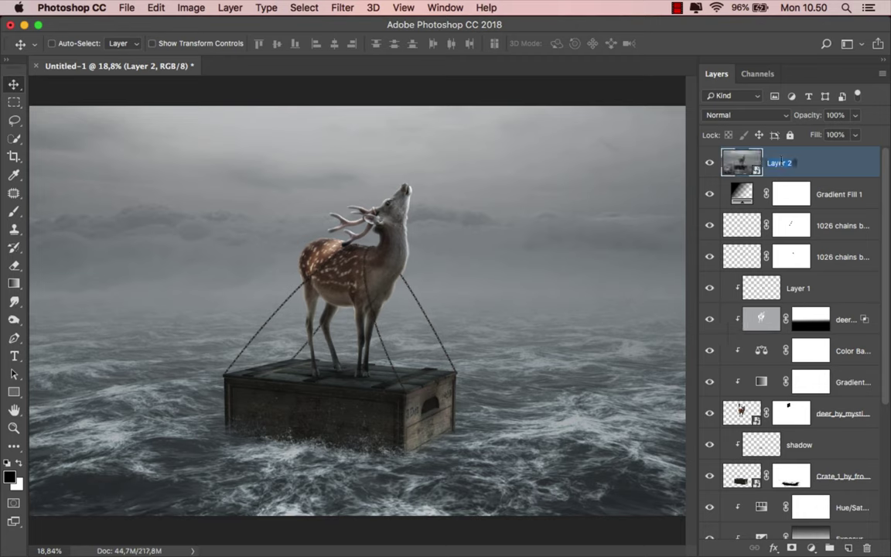
{"action": "type", "text": "acr"}
{"action": "key", "text": "Return"}
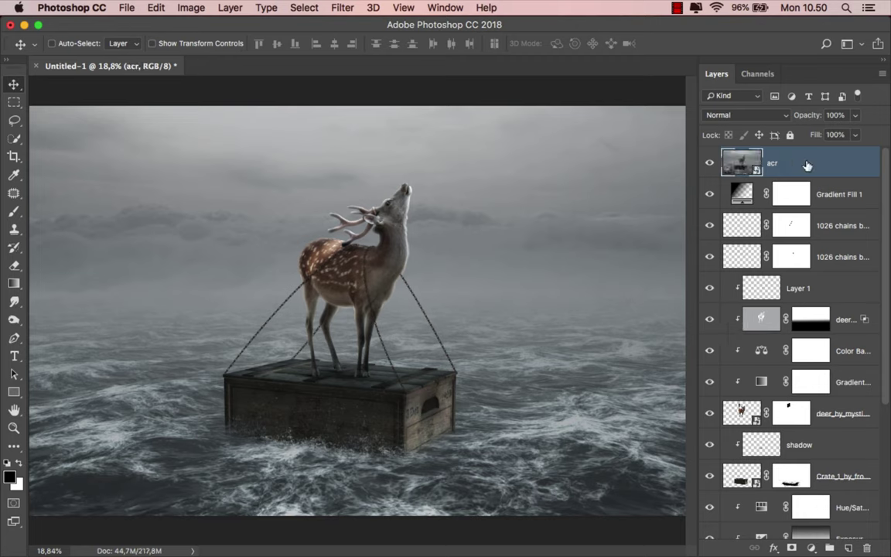
{"action": "left_click", "coordinate": [342, 8]}
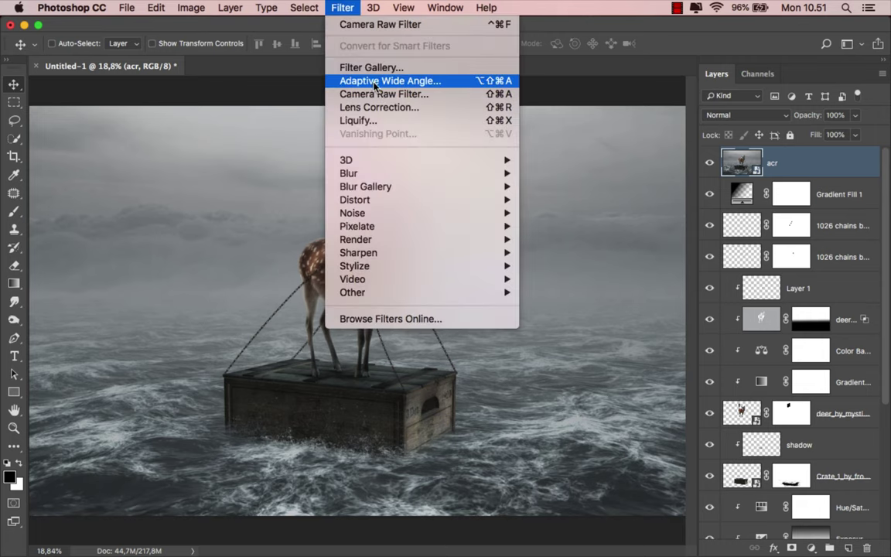
In Camera Raw Calibration, set Blue Hue -58, Green Hue -100 and Saturation +100, Red Saturation +5
{"action": "left_click", "coordinate": [435, 93]}
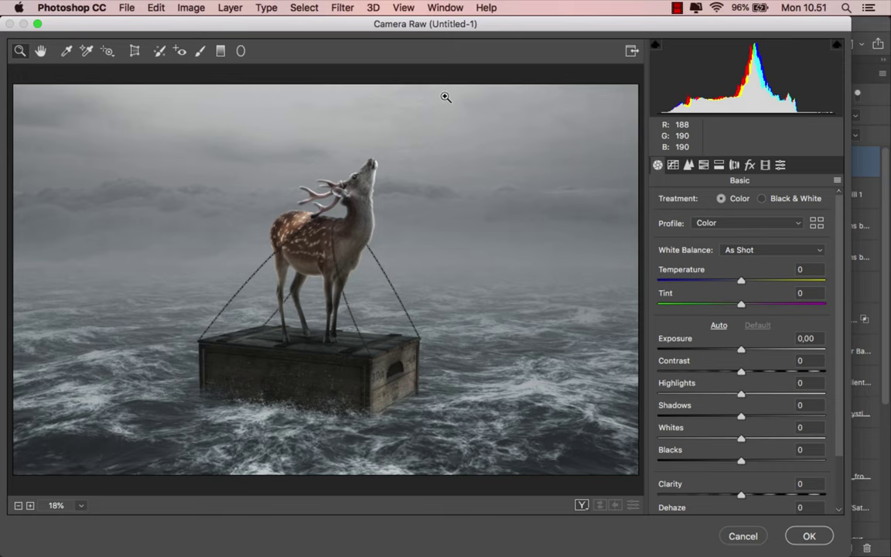
{"action": "left_click", "coordinate": [765, 165]}
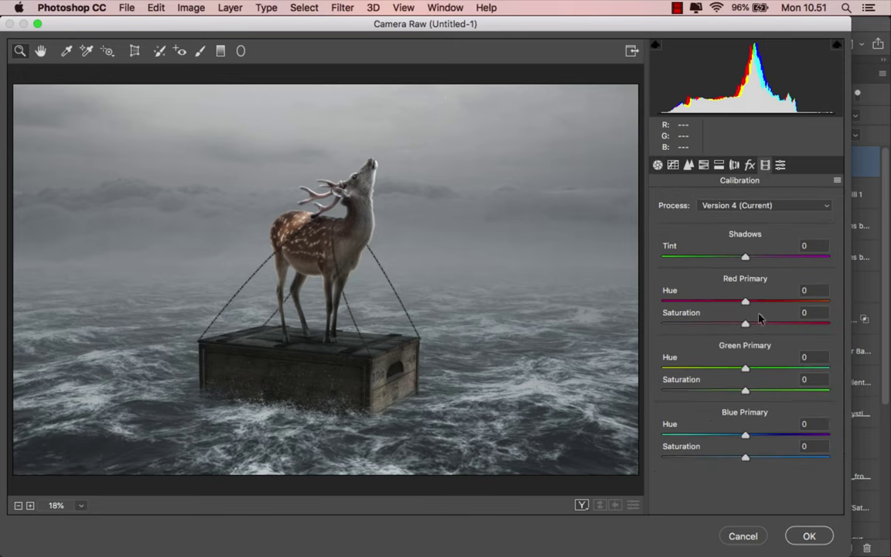
{"action": "left_click_drag", "start_coordinate": [745, 437], "coordinate": [697, 438]}
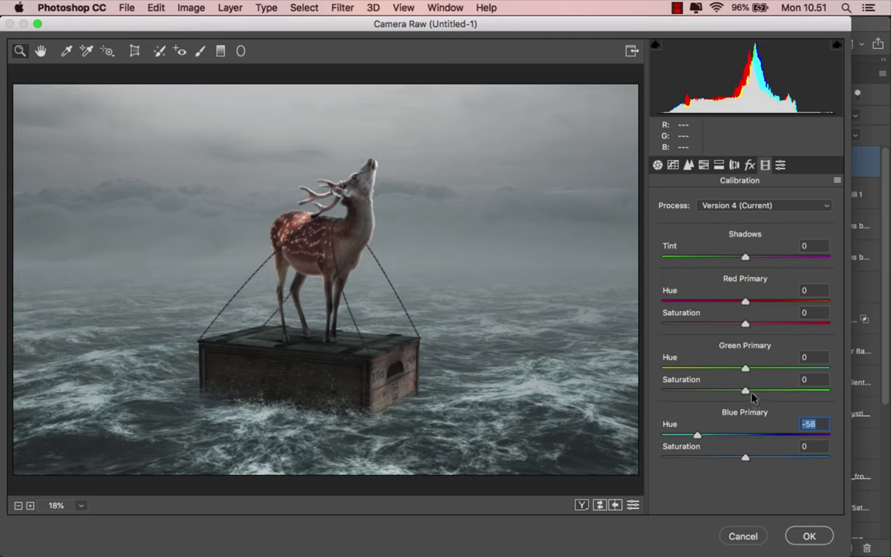
{"action": "left_click_drag", "start_coordinate": [745, 390], "coordinate": [845, 388]}
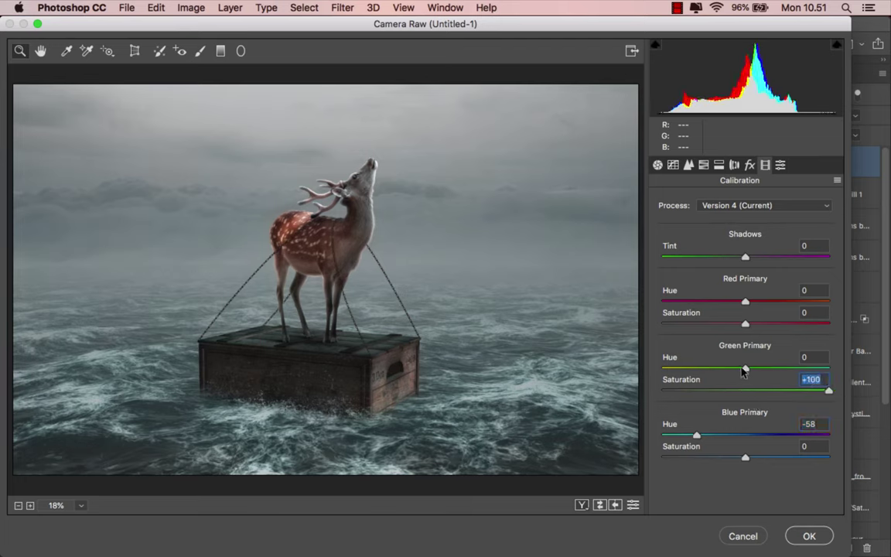
{"action": "left_click_drag", "start_coordinate": [743, 369], "coordinate": [656, 369]}
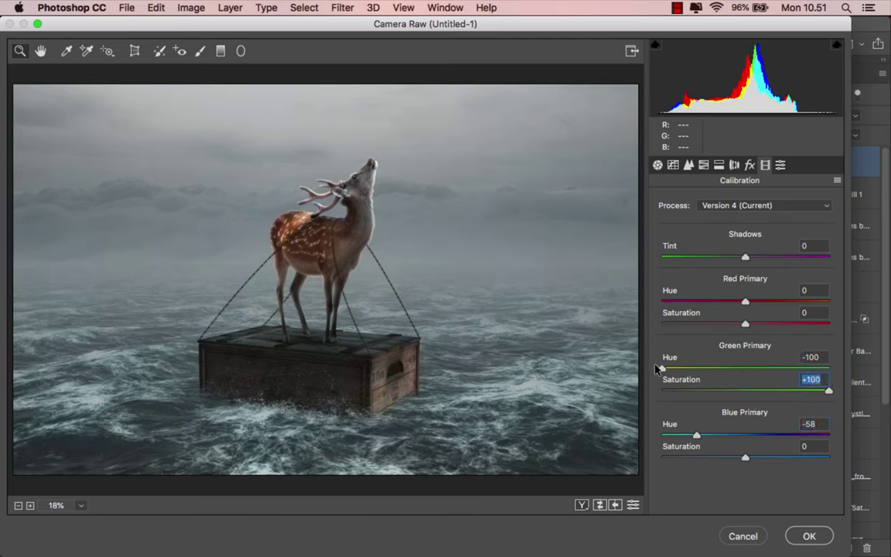
{"action": "left_click_drag", "start_coordinate": [749, 328], "coordinate": [752, 328]}
{"action": "left_click", "coordinate": [753, 326]}
{"action": "left_click", "coordinate": [719, 166]}
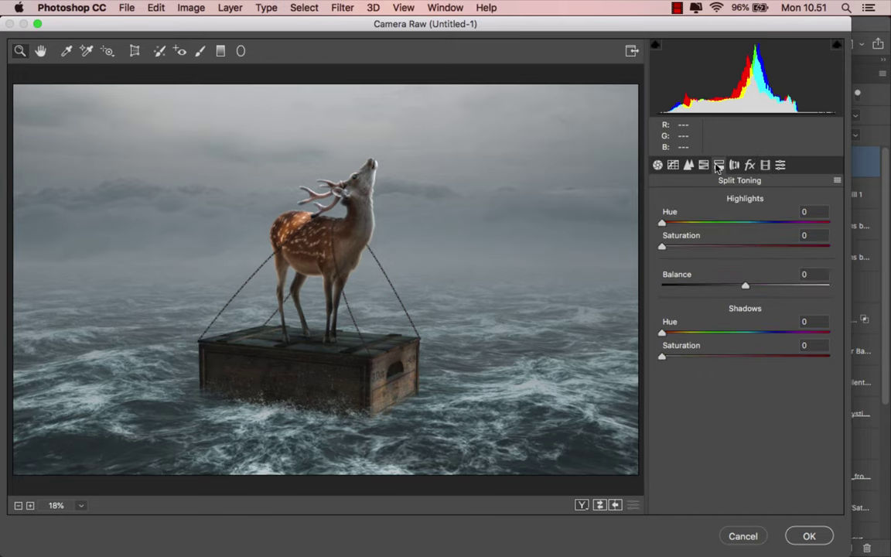
Tint the highlights blue (hue about 231), then set Yellows Hue -100 and Blues Hue +25
{"action": "left_click", "coordinate": [679, 247]}
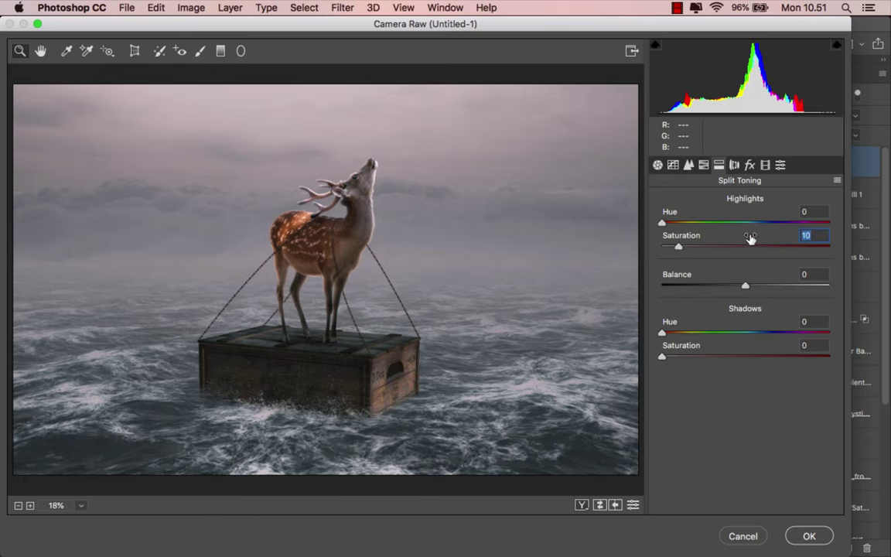
{"action": "left_click_drag", "start_coordinate": [662, 223], "coordinate": [769, 226]}
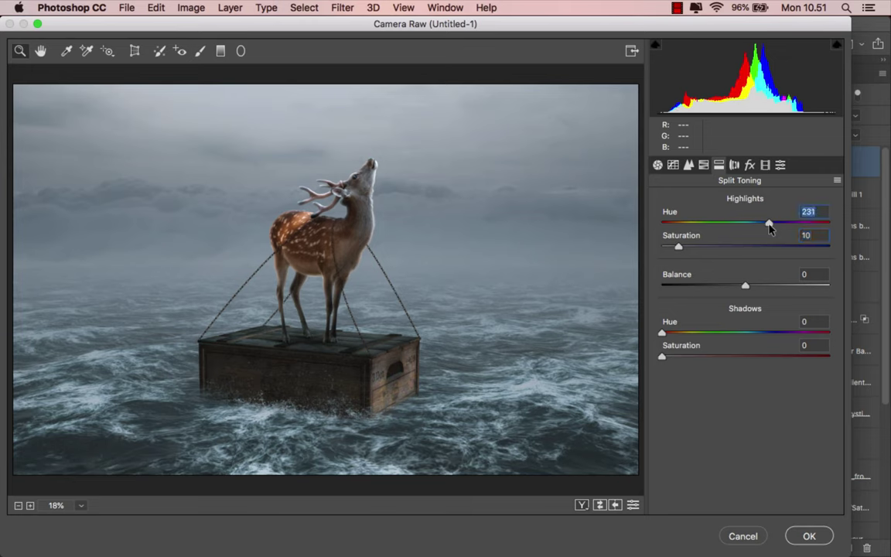
{"action": "key", "text": "ctrl+alt+4"}
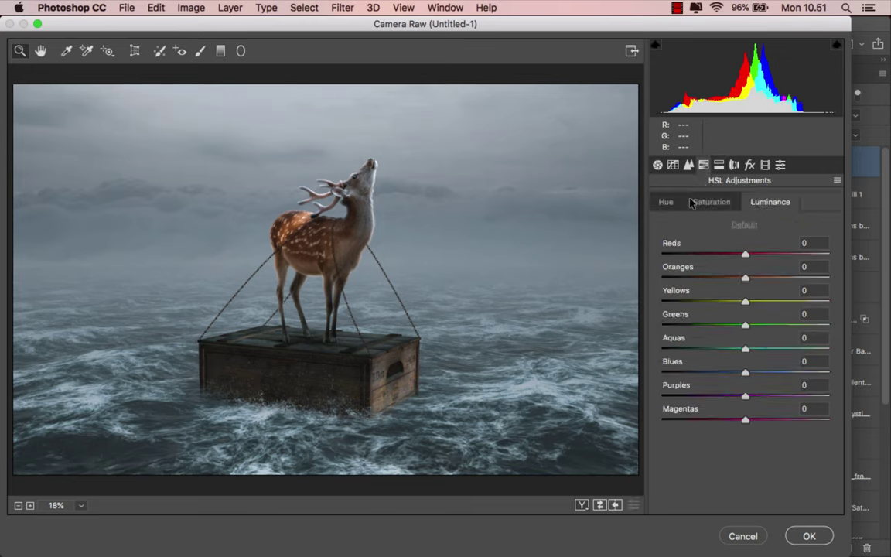
{"action": "left_click", "coordinate": [665, 202]}
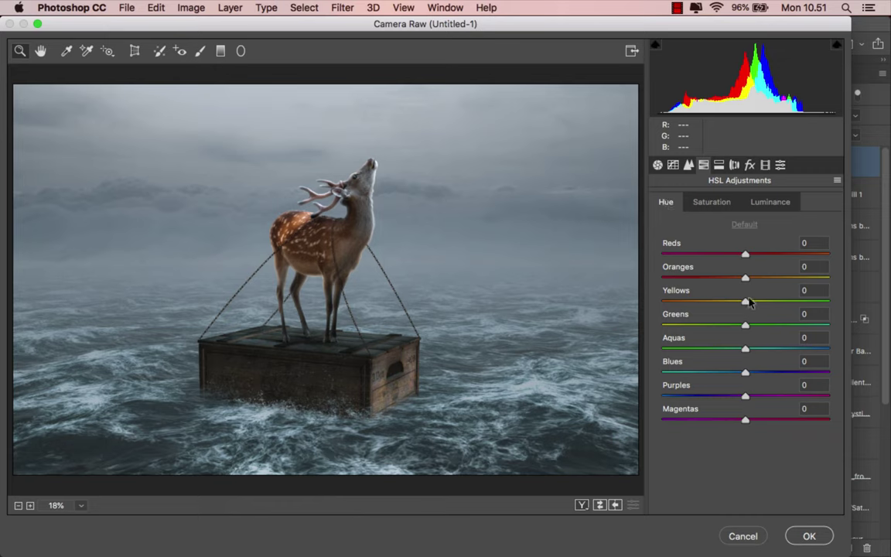
{"action": "left_click_drag", "start_coordinate": [745, 301], "coordinate": [664, 305]}
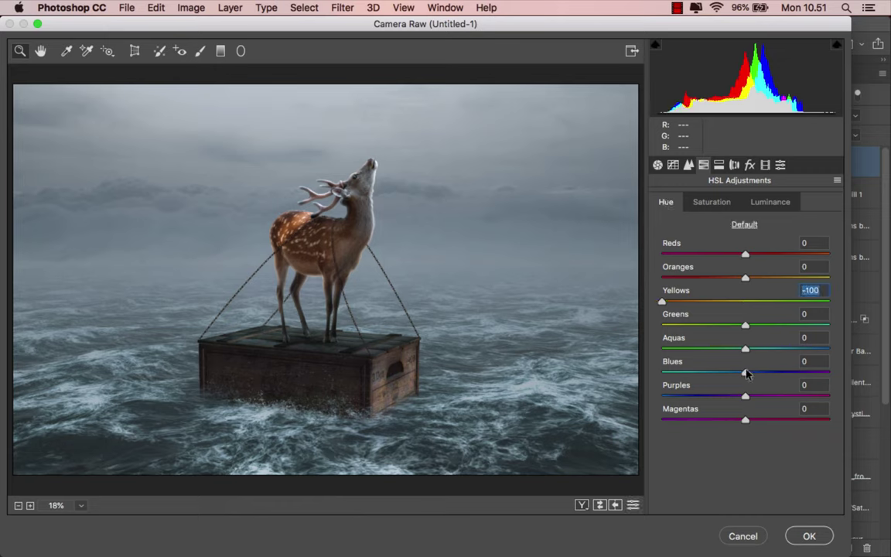
{"action": "left_click_drag", "start_coordinate": [745, 372], "coordinate": [769, 369]}
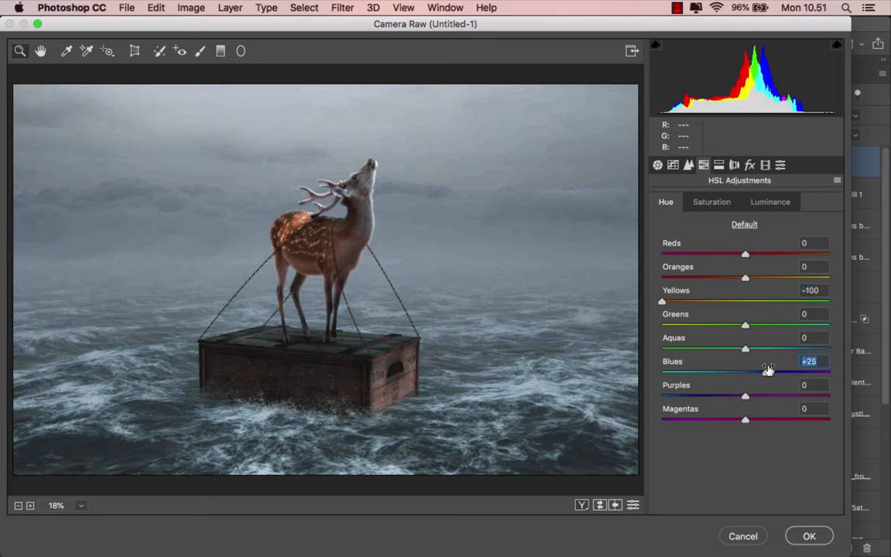
Set Oranges Saturation -33, Blues Saturation -9 and Blues Luminance +9, then compare before/after
{"action": "left_click", "coordinate": [706, 202]}
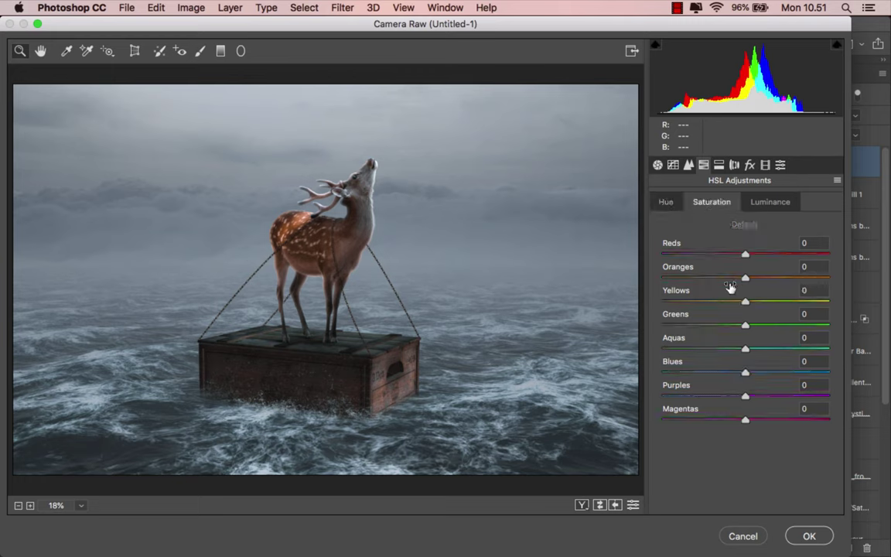
{"action": "left_click_drag", "start_coordinate": [745, 277], "coordinate": [717, 278]}
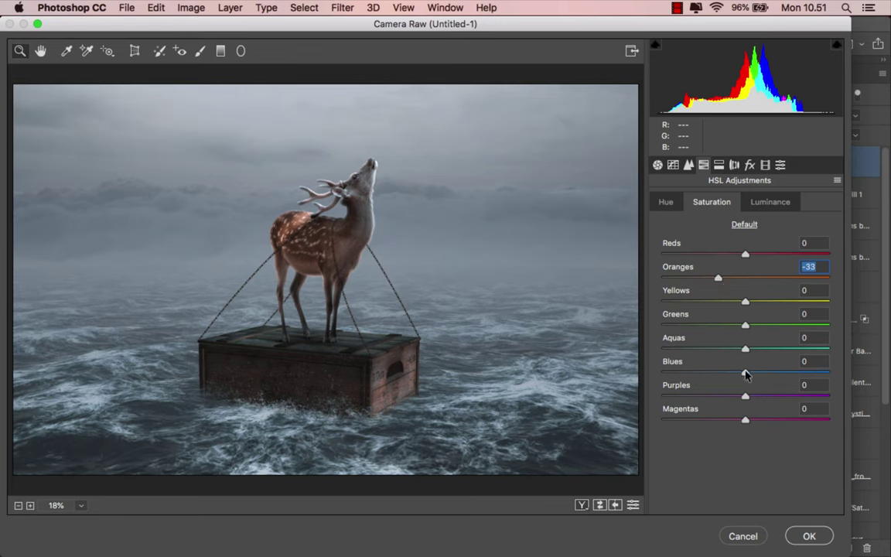
{"action": "left_click_drag", "start_coordinate": [746, 373], "coordinate": [737, 371]}
{"action": "left_click", "coordinate": [770, 203]}
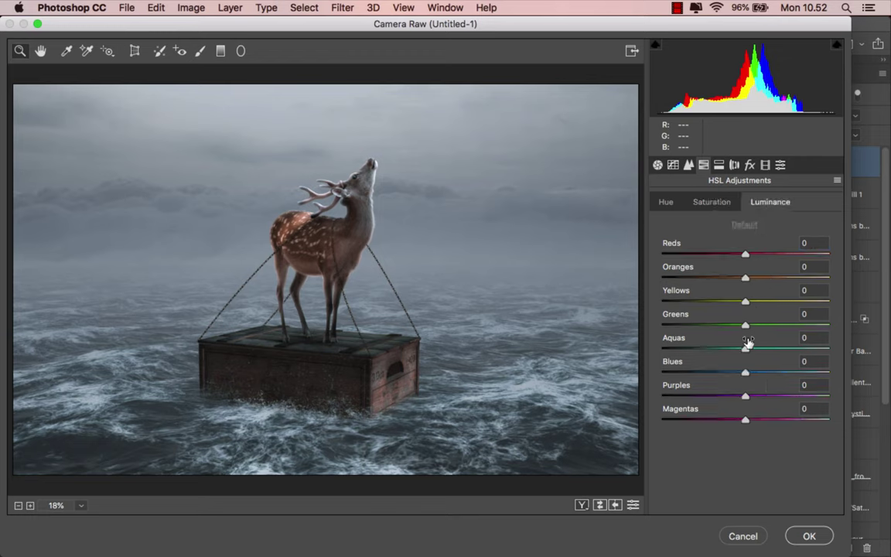
{"action": "mouse_move", "coordinate": [741, 374]}
{"action": "left_mouse_down"}
{"action": "mouse_move", "coordinate": [778, 371]}
{"action": "mouse_move", "coordinate": [753, 373]}
{"action": "left_mouse_up"}
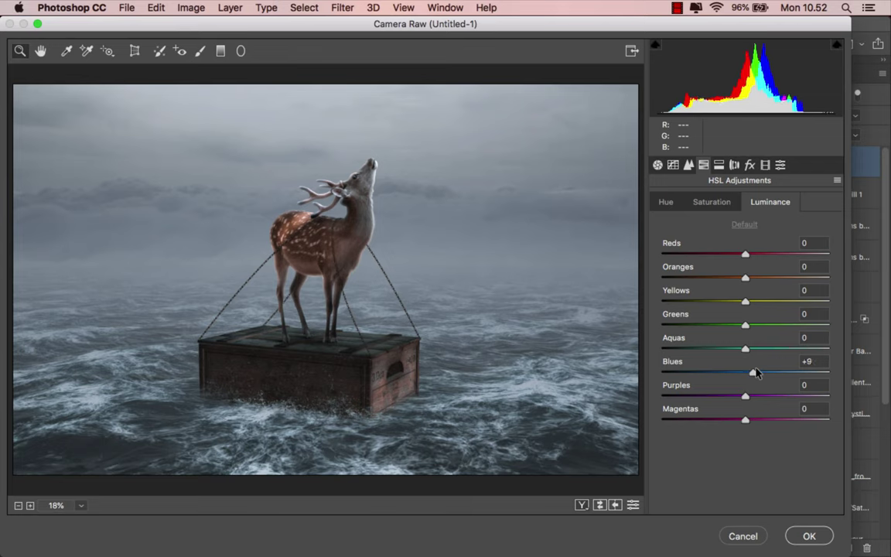
{"action": "left_click", "coordinate": [597, 506]}
{"action": "left_click", "coordinate": [598, 507]}
Set the Tone Curve to Highlights +55 and Shadows -11
{"action": "left_click", "coordinate": [674, 166]}
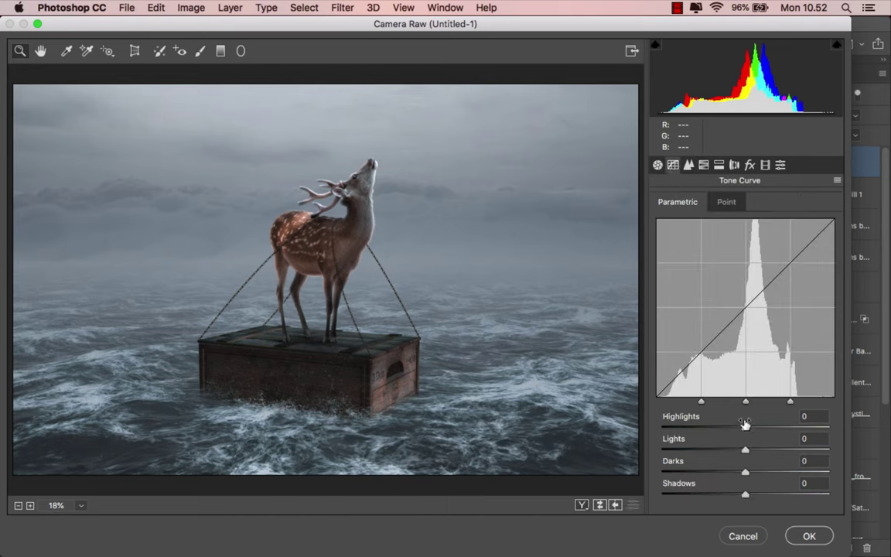
{"action": "left_click_drag", "start_coordinate": [746, 425], "coordinate": [794, 424]}
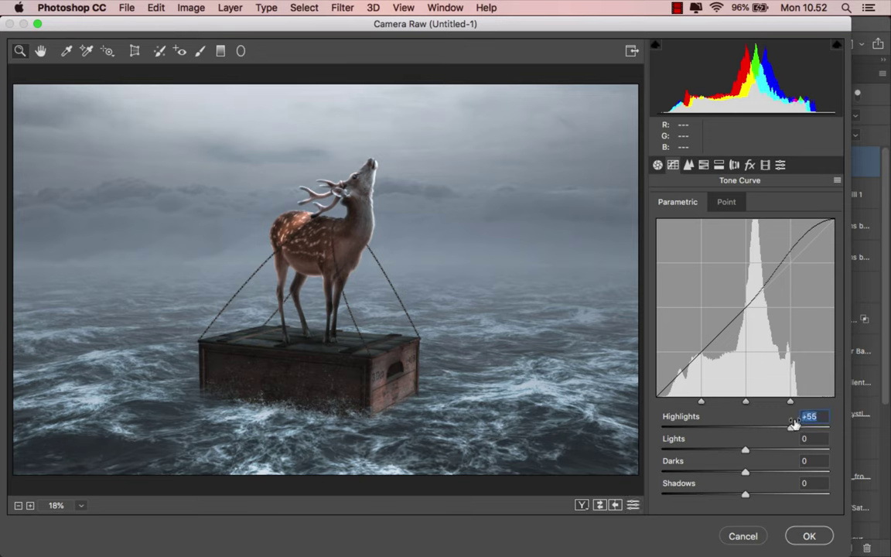
{"action": "mouse_move", "coordinate": [745, 494]}
{"action": "left_mouse_down"}
{"action": "mouse_move", "coordinate": [722, 495]}
{"action": "mouse_move", "coordinate": [734, 495]}
{"action": "left_mouse_up"}
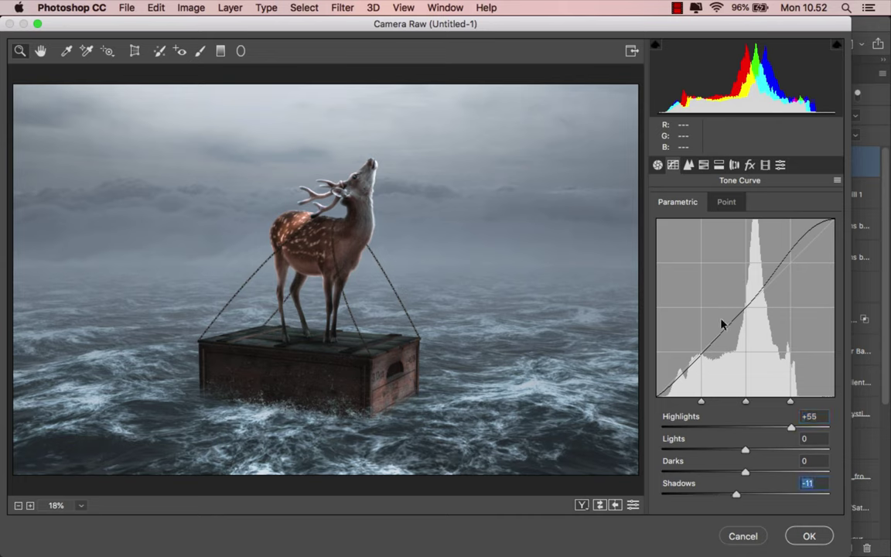
Set Temperature -2, Clarity +10 and Saturation +13, then apply the Camera Raw filter
{"action": "left_click", "coordinate": [655, 166]}
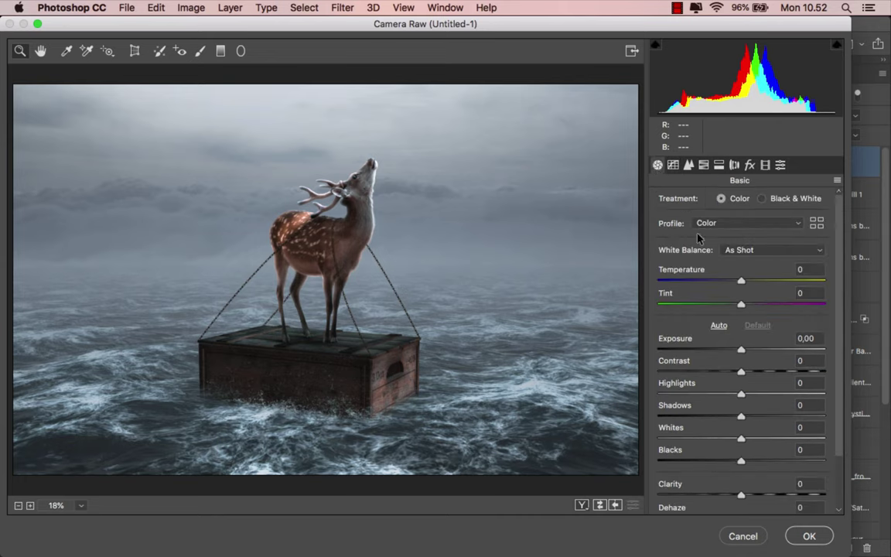
{"action": "left_click_drag", "start_coordinate": [741, 281], "coordinate": [741, 284]}
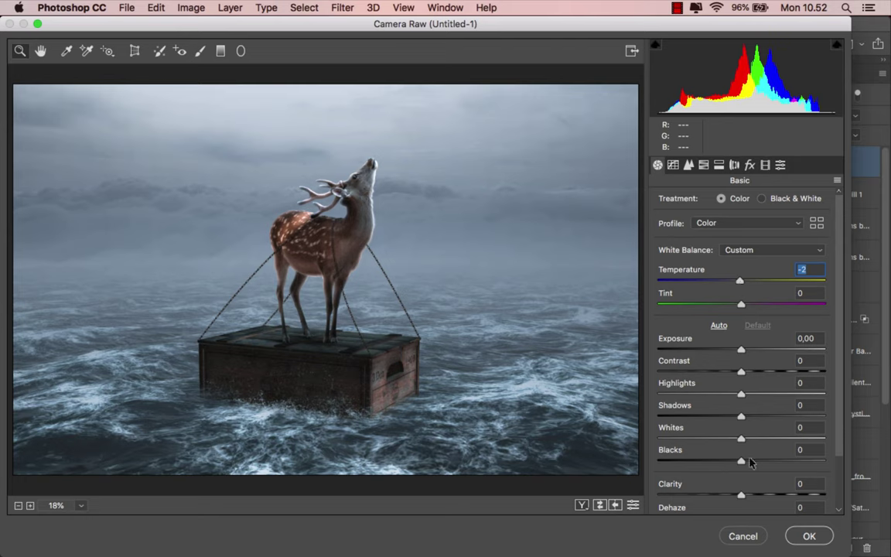
{"action": "left_click_drag", "start_coordinate": [742, 496], "coordinate": [751, 496]}
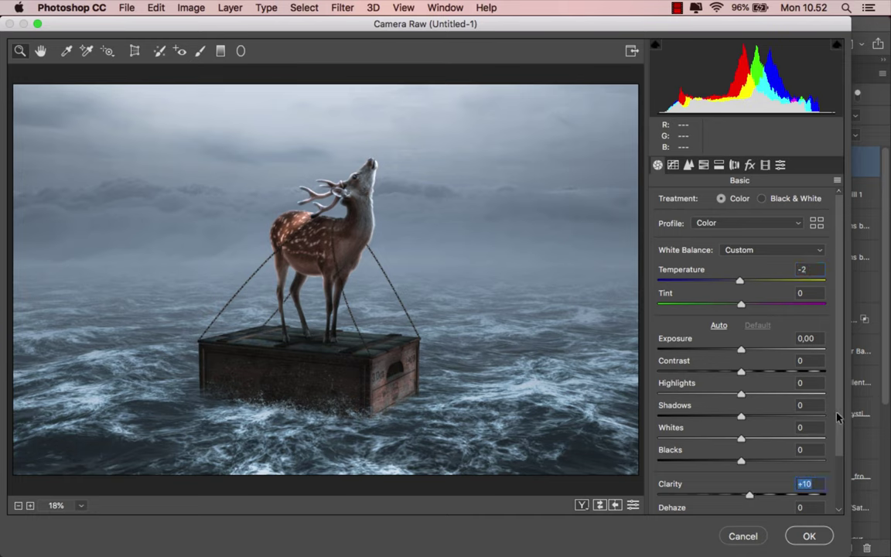
{"action": "scroll", "coordinate": [836, 416], "scroll_direction": "down", "scroll_amount": 3}
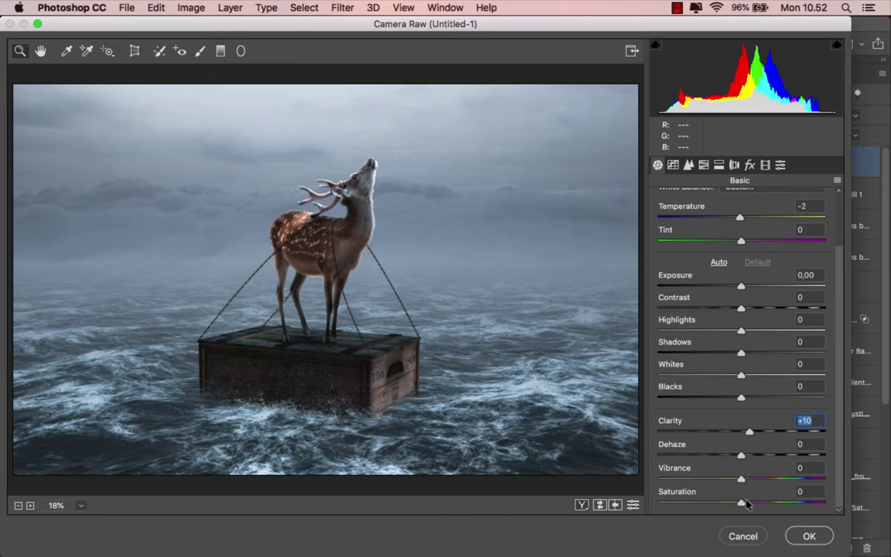
{"action": "left_click_drag", "start_coordinate": [745, 504], "coordinate": [753, 504]}
{"action": "left_click", "coordinate": [600, 504]}
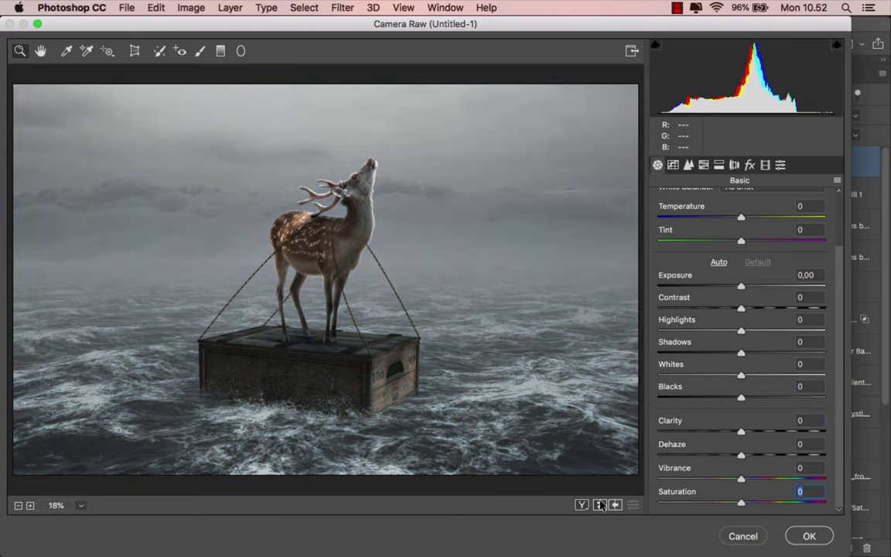
{"action": "left_click", "coordinate": [600, 504]}
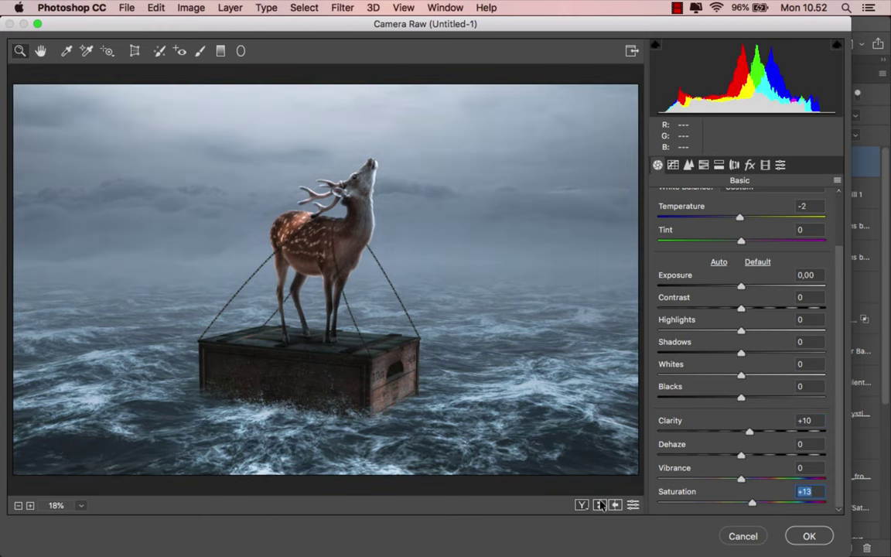
{"action": "left_click", "coordinate": [808, 536]}
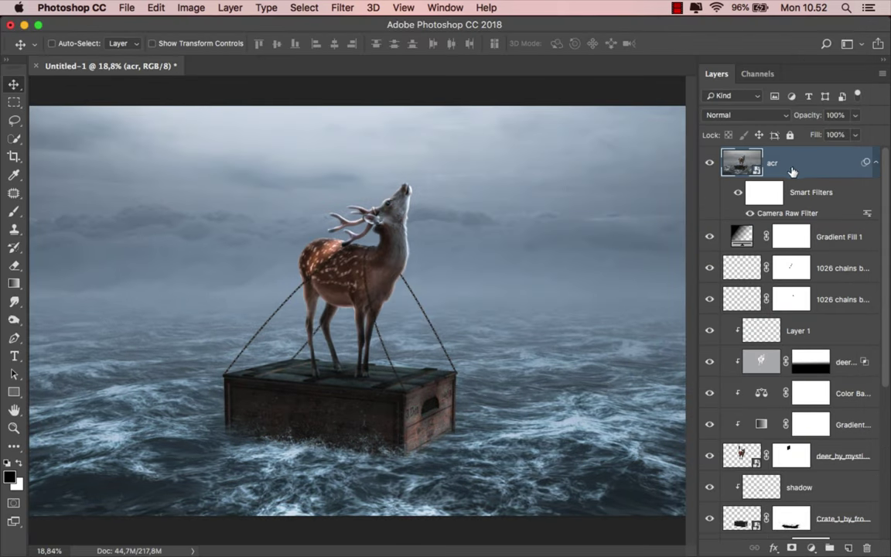
{"action": "left_click", "coordinate": [709, 162]}
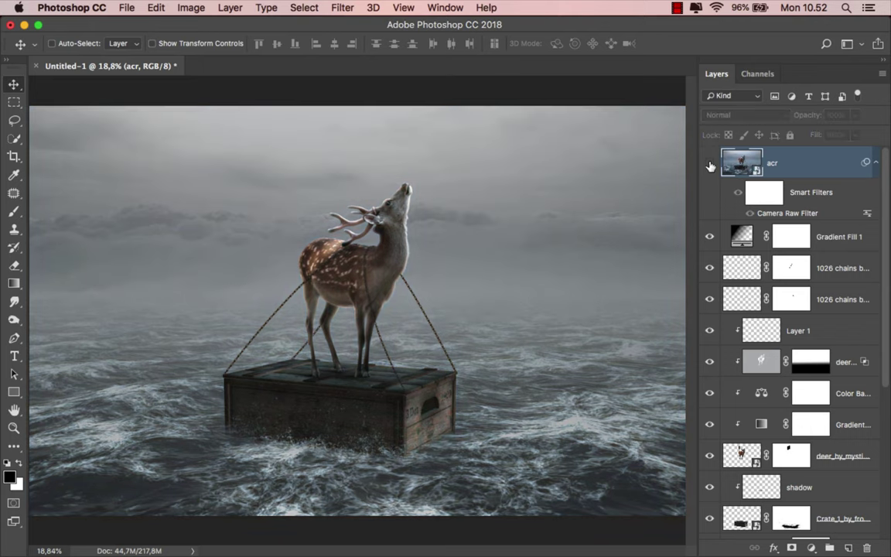
{"action": "left_click", "coordinate": [710, 163]}
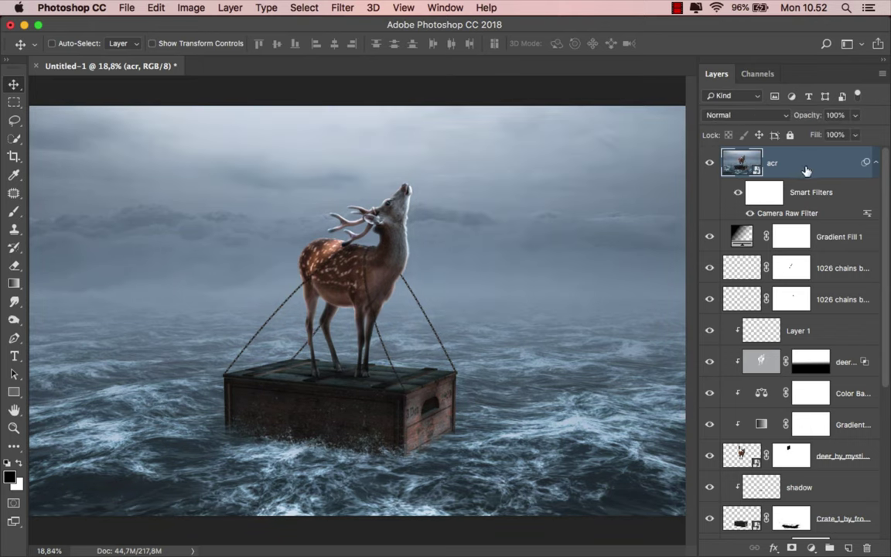